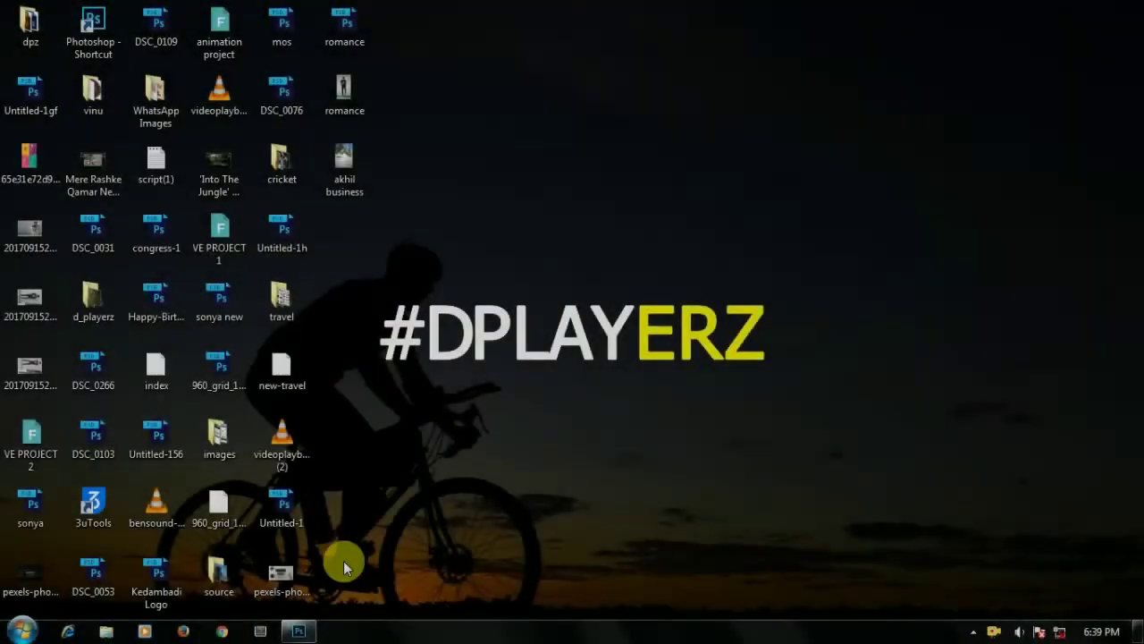
Restore the Photoshop window from the Windows taskbar
{"action": "left_click", "coordinate": [300, 633]}
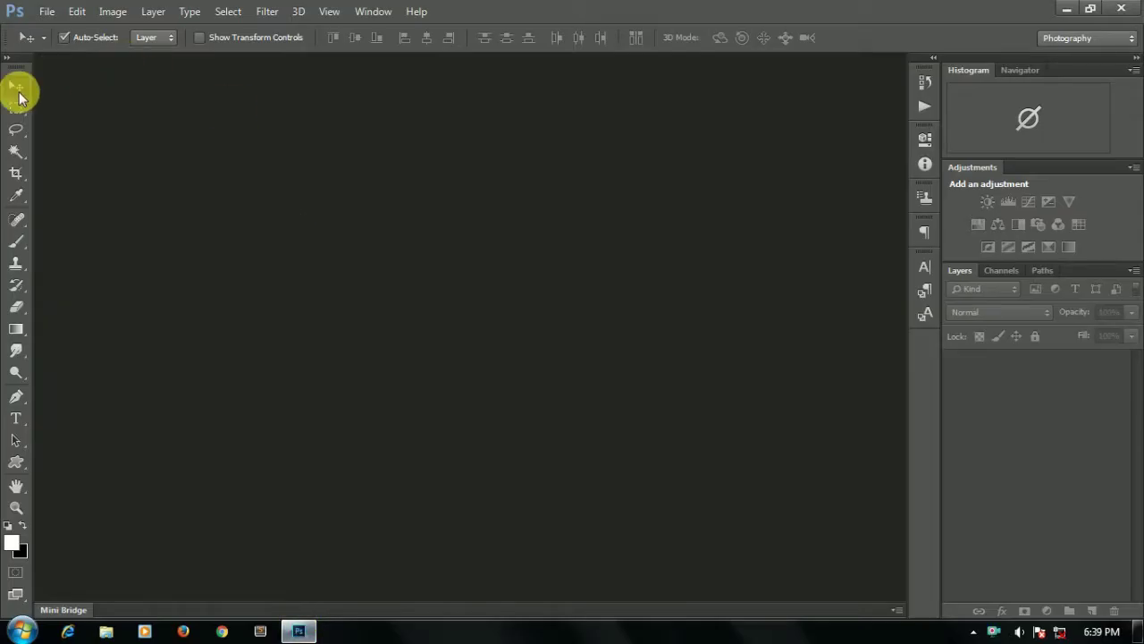
Create a new 840 × 720 px document at 300 ppi, RGB 16-bit, white background
{"action": "left_click", "coordinate": [45, 12]}
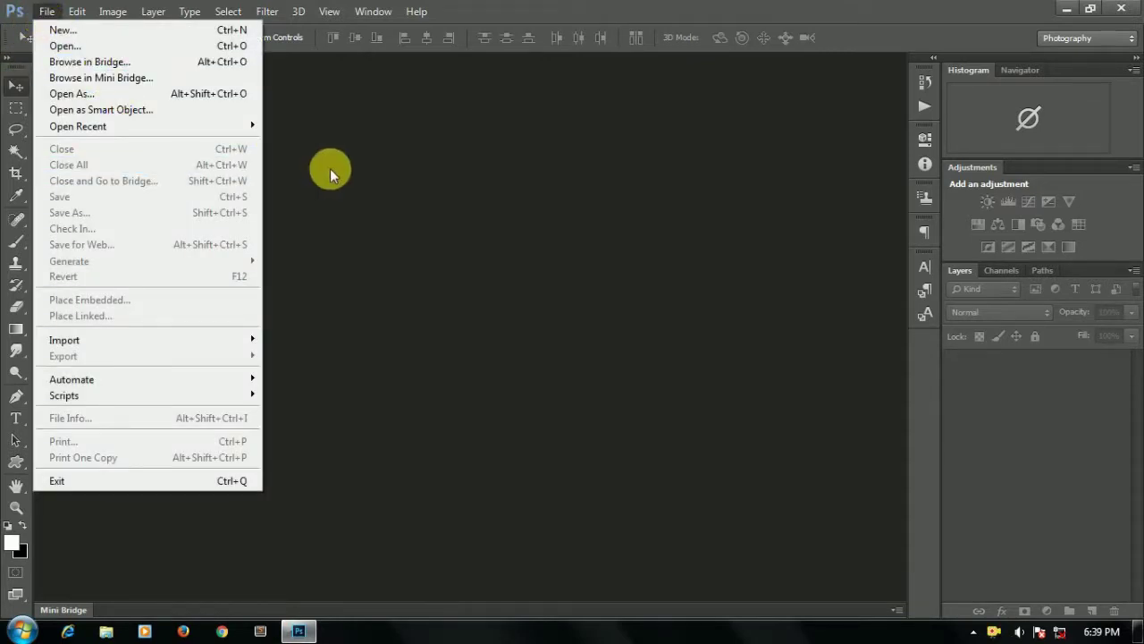
{"action": "left_click", "coordinate": [159, 30]}
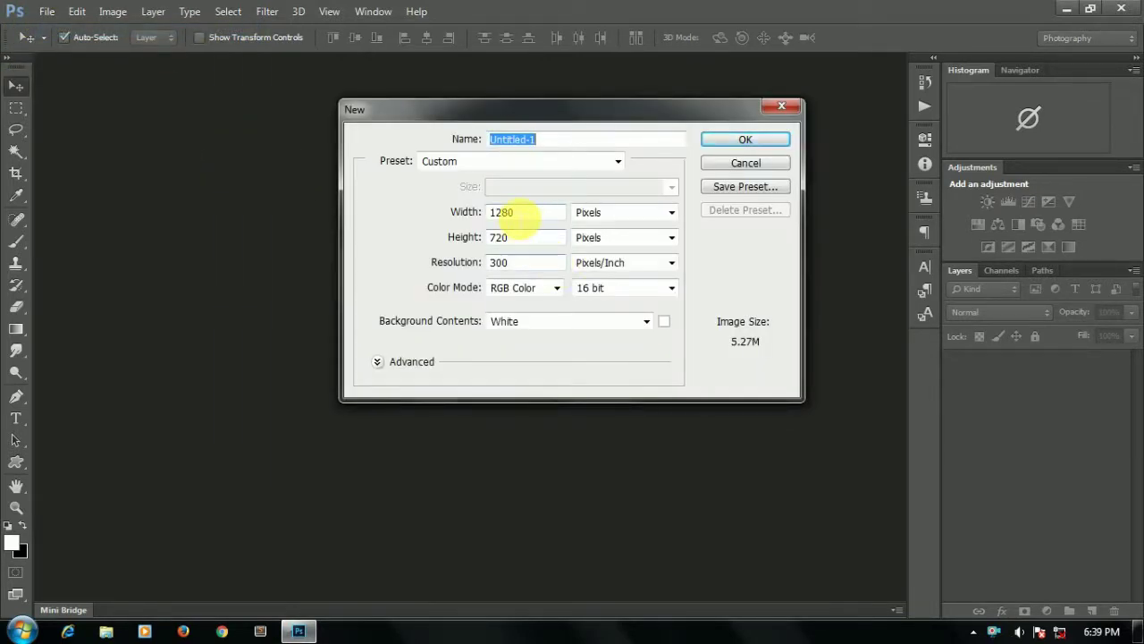
{"action": "double_click", "coordinate": [502, 212]}
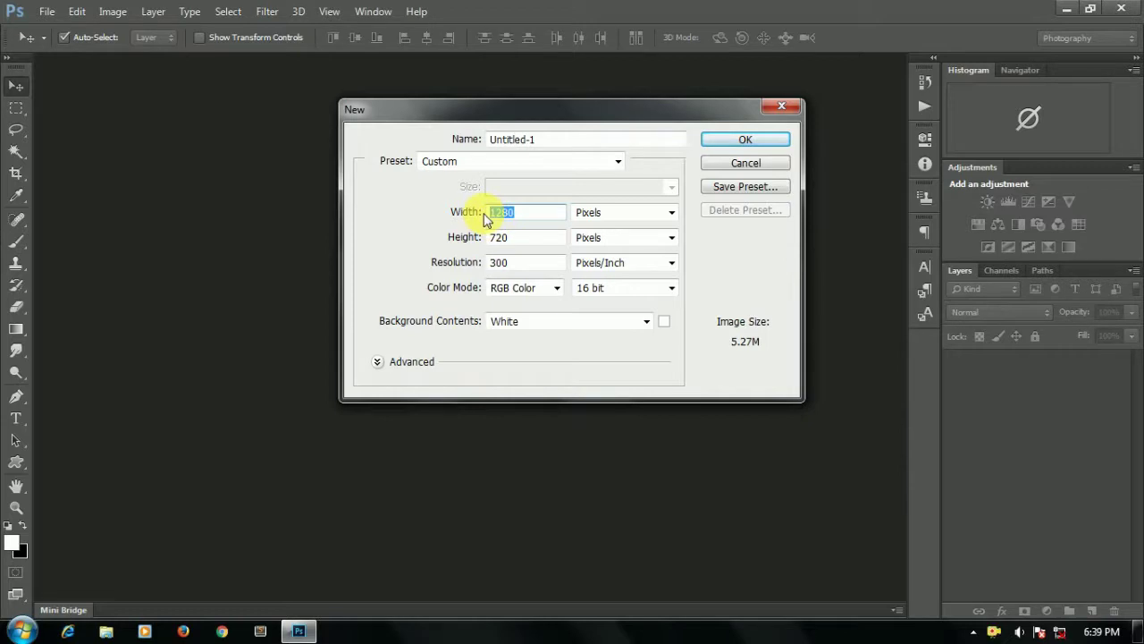
{"action": "type", "text": "84"}
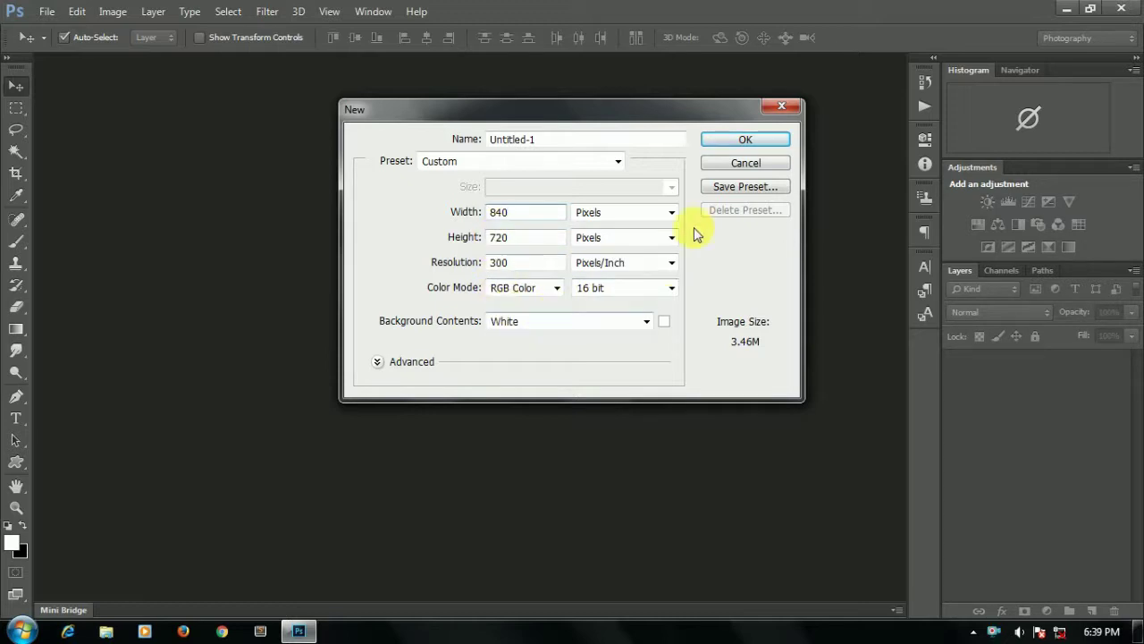
{"action": "left_click", "coordinate": [736, 143]}
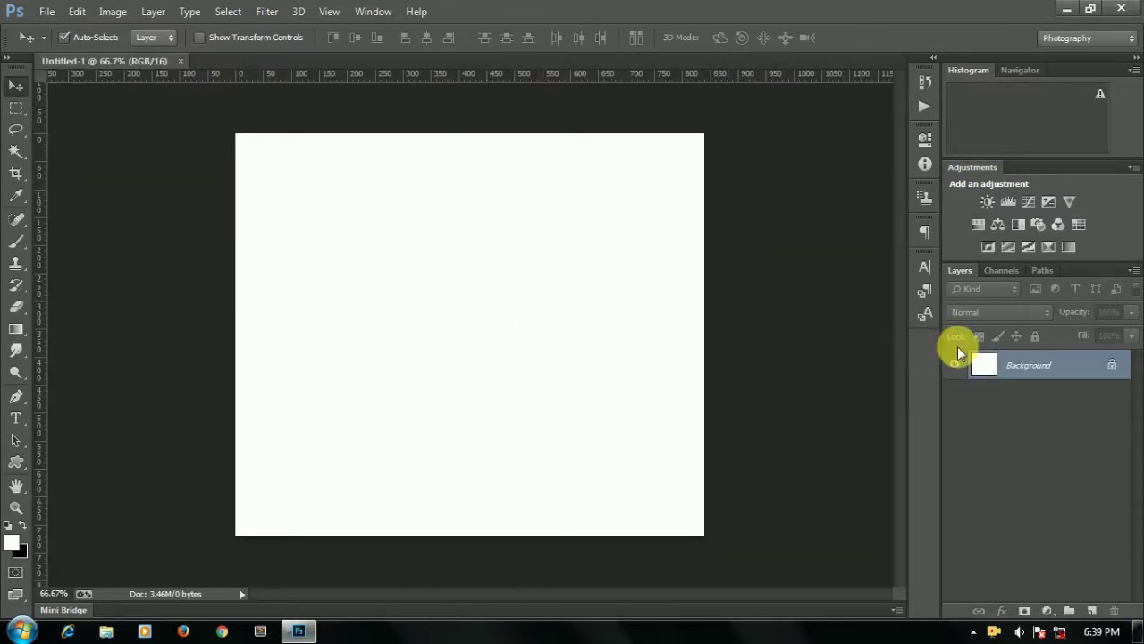
Convert the Background into Layer 0 and add a Gradient fill layer
{"action": "double_click", "coordinate": [1034, 369]}
{"action": "left_click", "coordinate": [710, 196]}
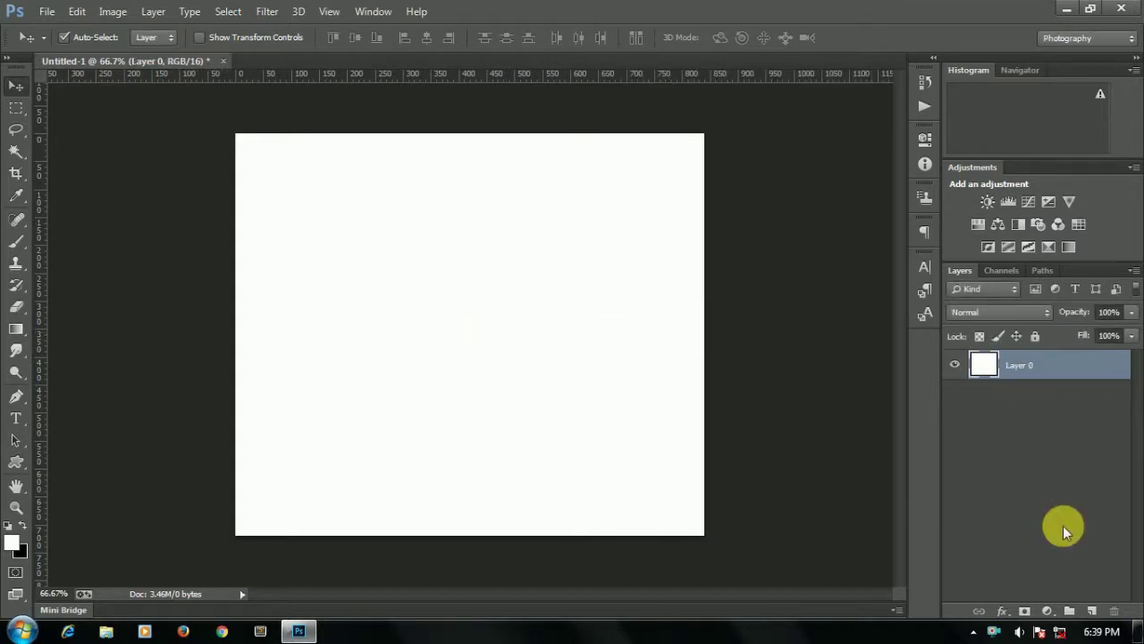
{"action": "left_click", "coordinate": [1049, 612]}
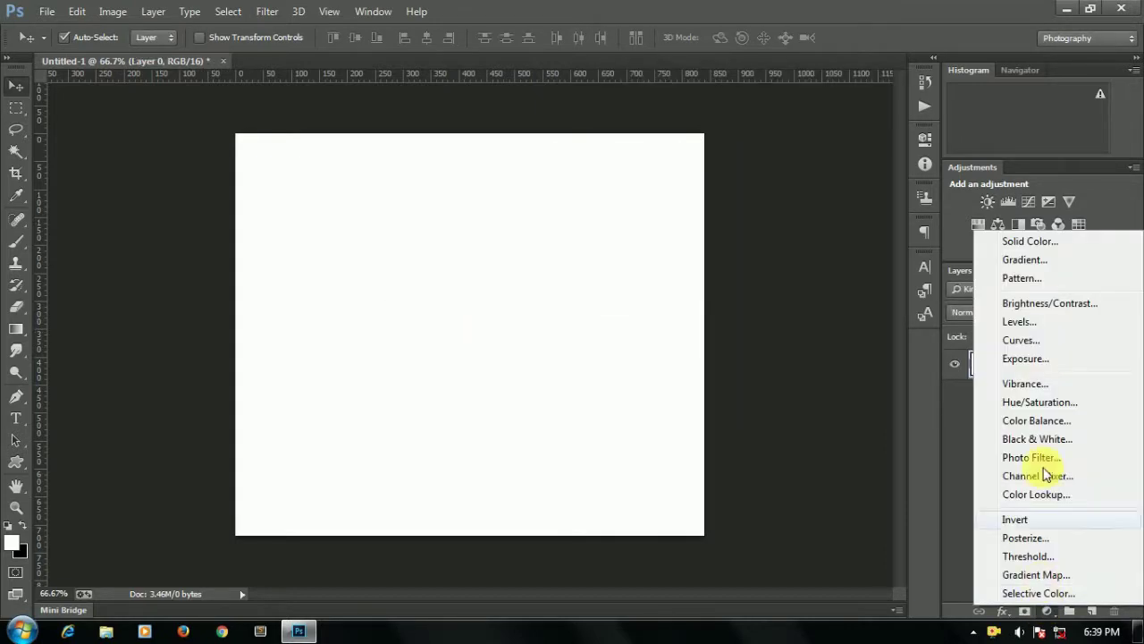
{"action": "left_click", "coordinate": [1023, 259]}
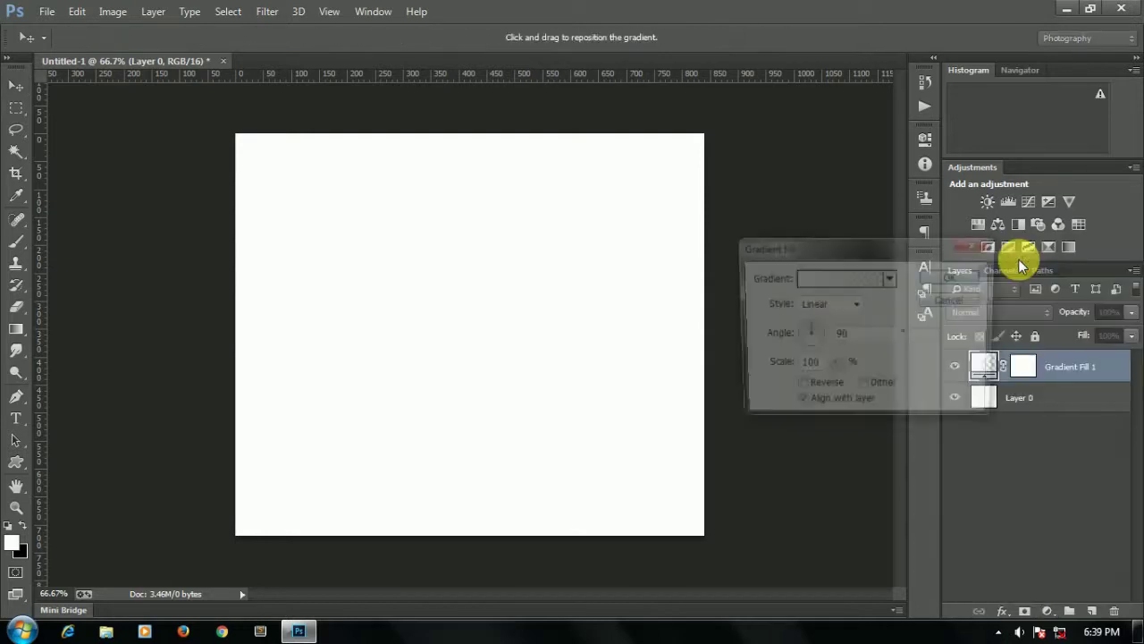
Set the gradient to Foreground to Background, Radial style, scale 189%
{"action": "left_click", "coordinate": [860, 282]}
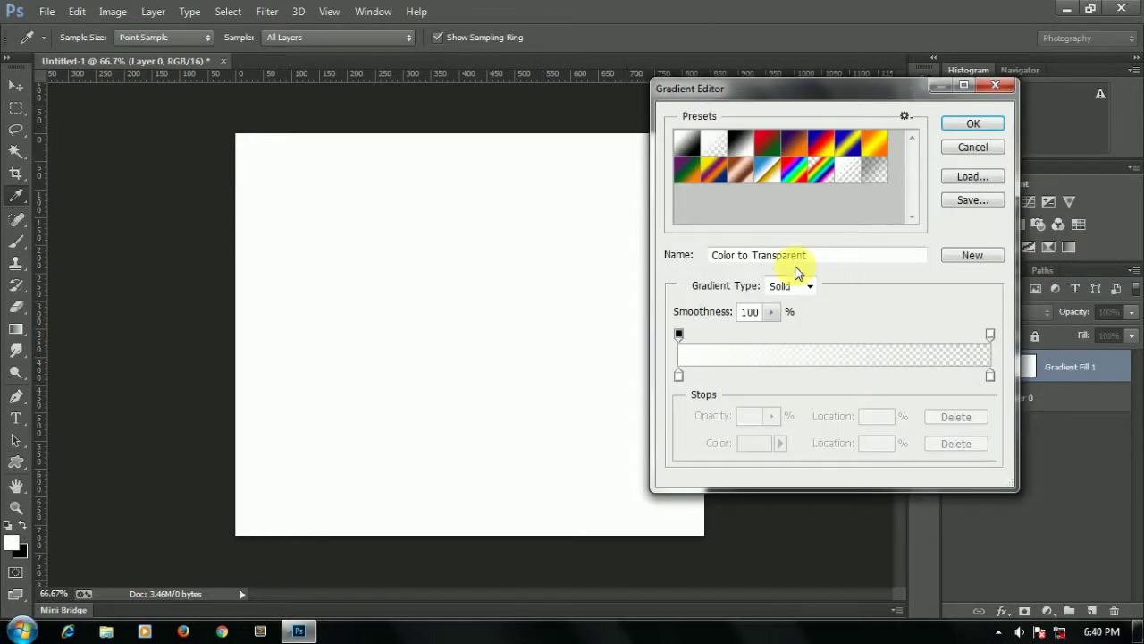
{"action": "left_click", "coordinate": [687, 143]}
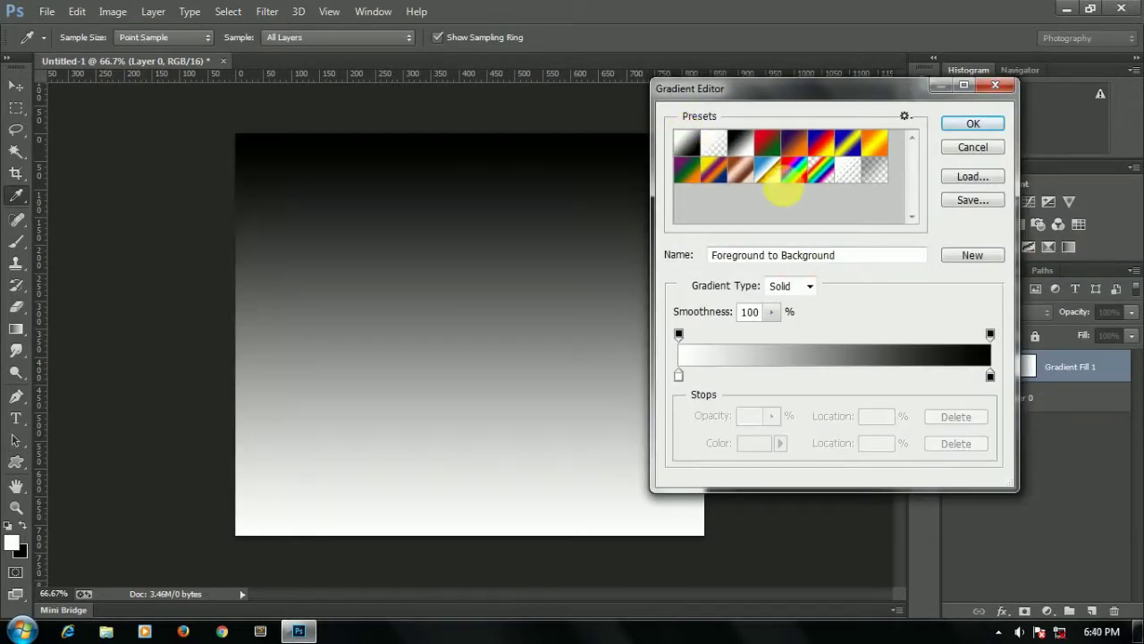
{"action": "left_click", "coordinate": [954, 131]}
{"action": "left_click", "coordinate": [831, 308]}
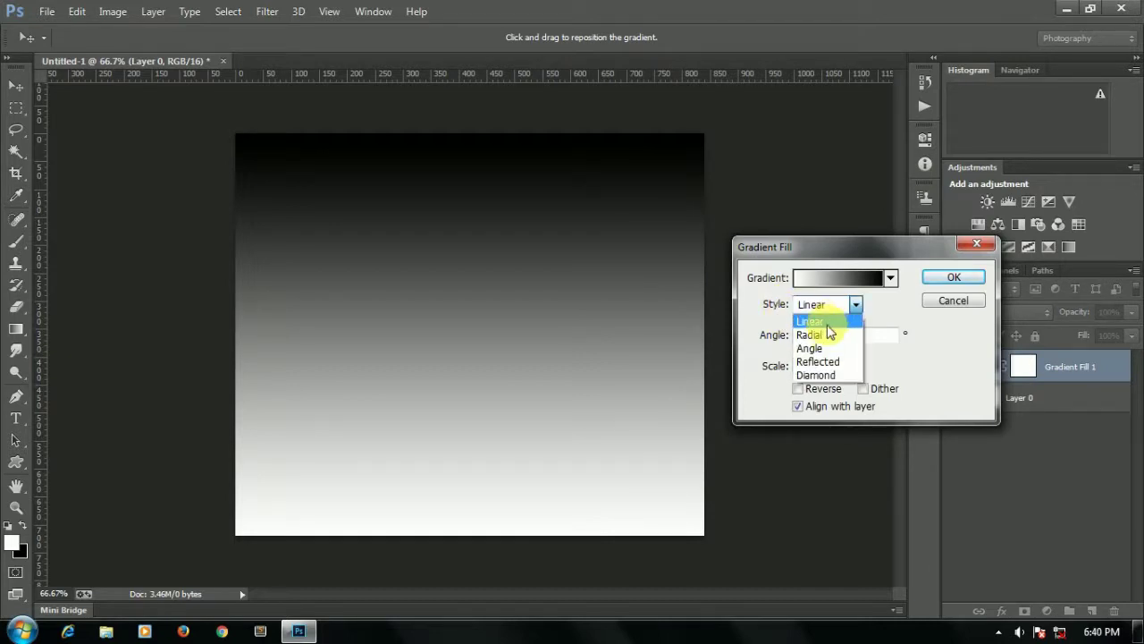
{"action": "left_click", "coordinate": [815, 335]}
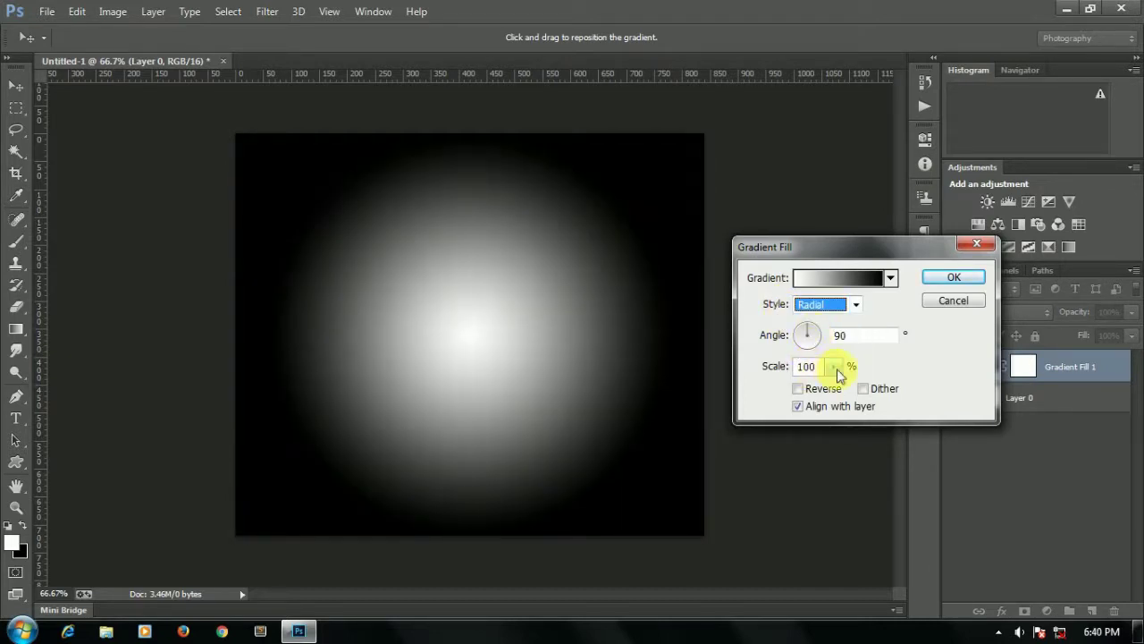
{"action": "left_click", "coordinate": [835, 367]}
{"action": "left_click_drag", "start_coordinate": [837, 385], "coordinate": [840, 385]}
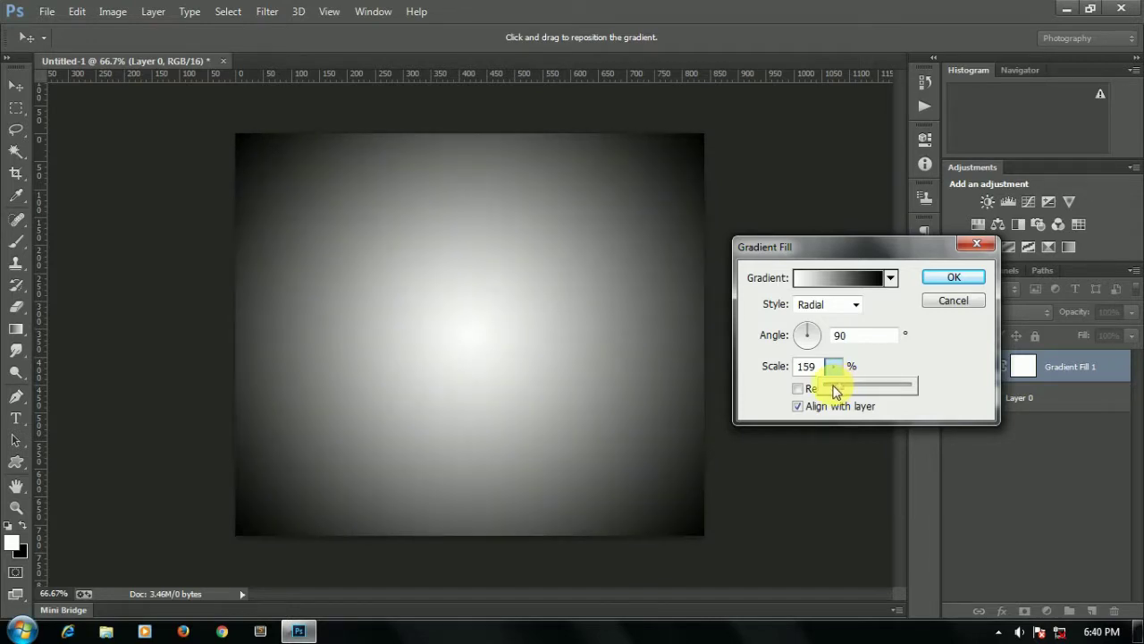
{"action": "left_click_drag", "start_coordinate": [840, 390], "coordinate": [841, 390]}
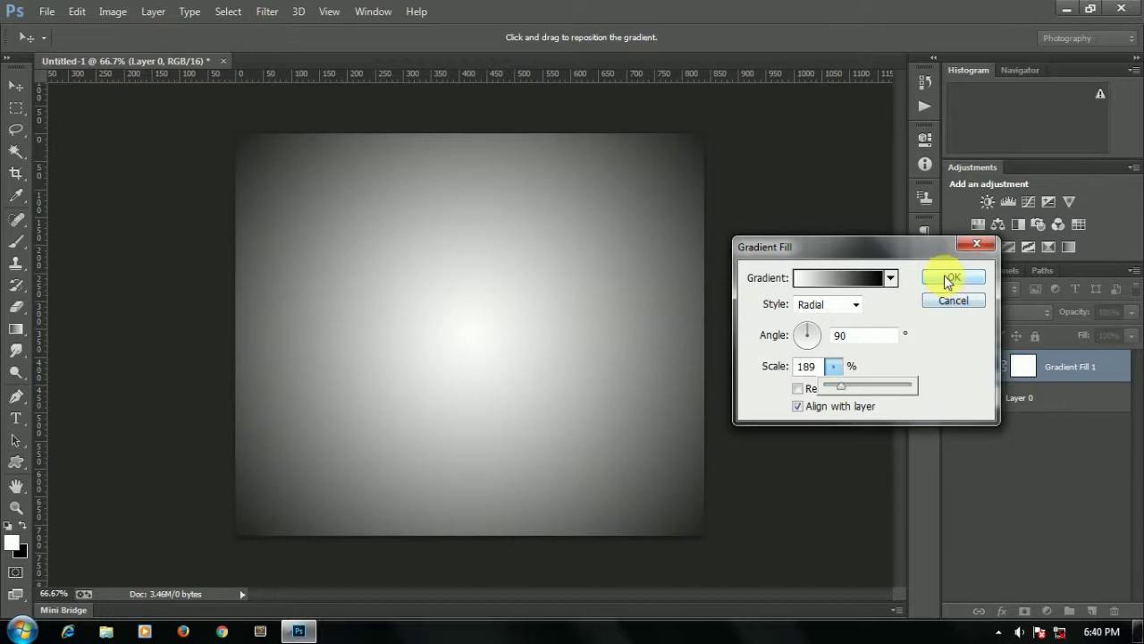
Change the gradient's white stop to dark grey 615a5a and apply the fill layer
{"action": "left_click", "coordinate": [850, 284]}
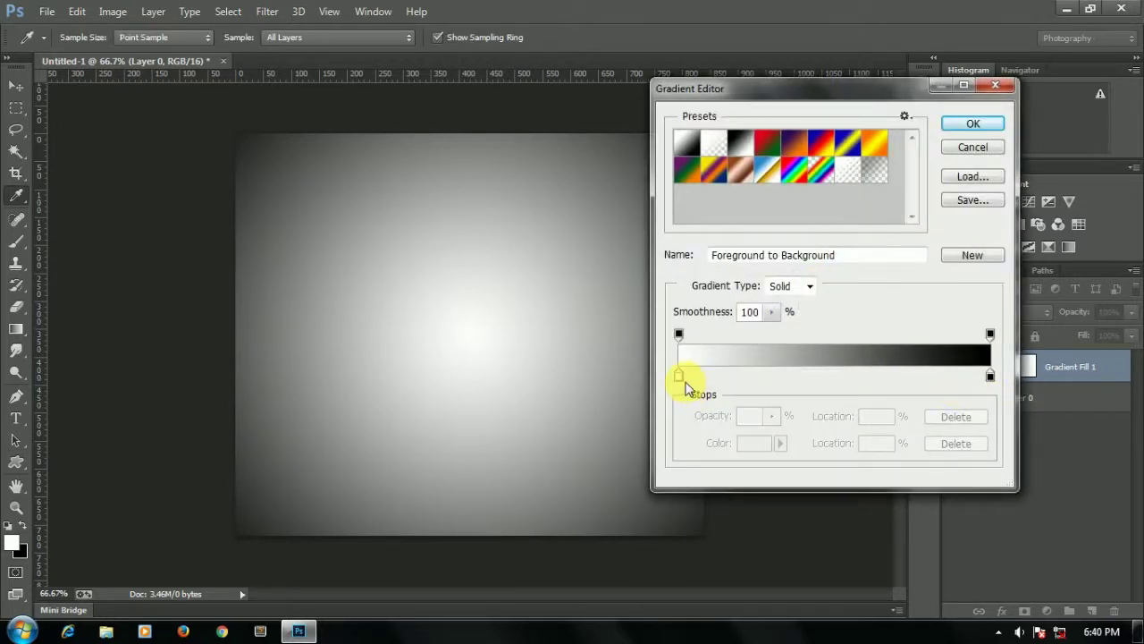
{"action": "left_click", "coordinate": [679, 375]}
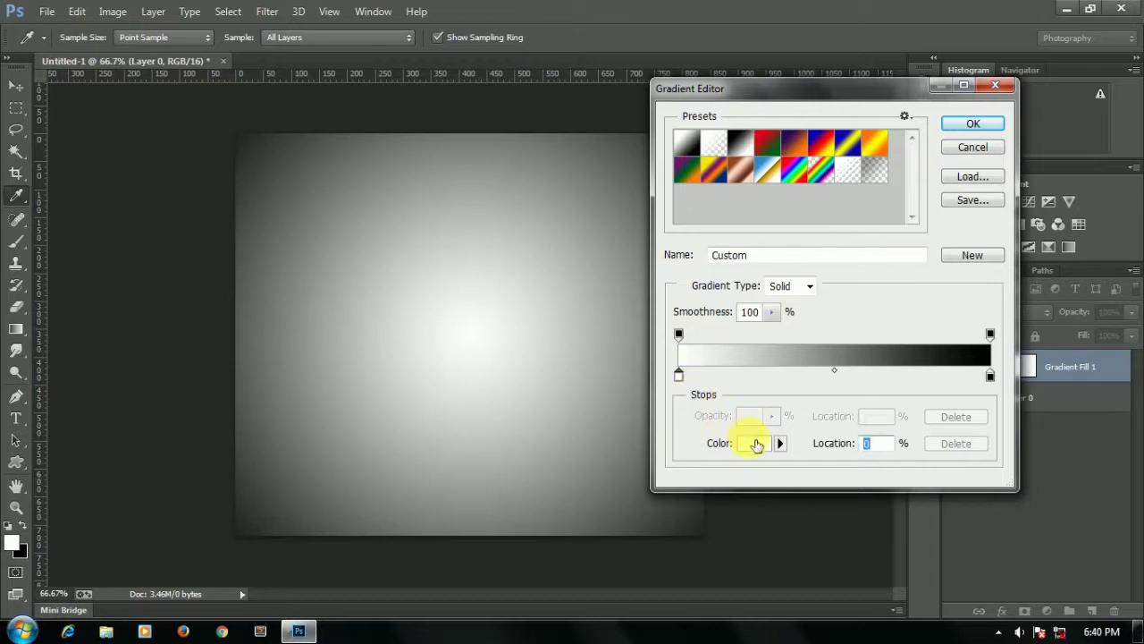
{"action": "left_click", "coordinate": [756, 444]}
{"action": "left_click_drag", "start_coordinate": [715, 353], "coordinate": [718, 393]}
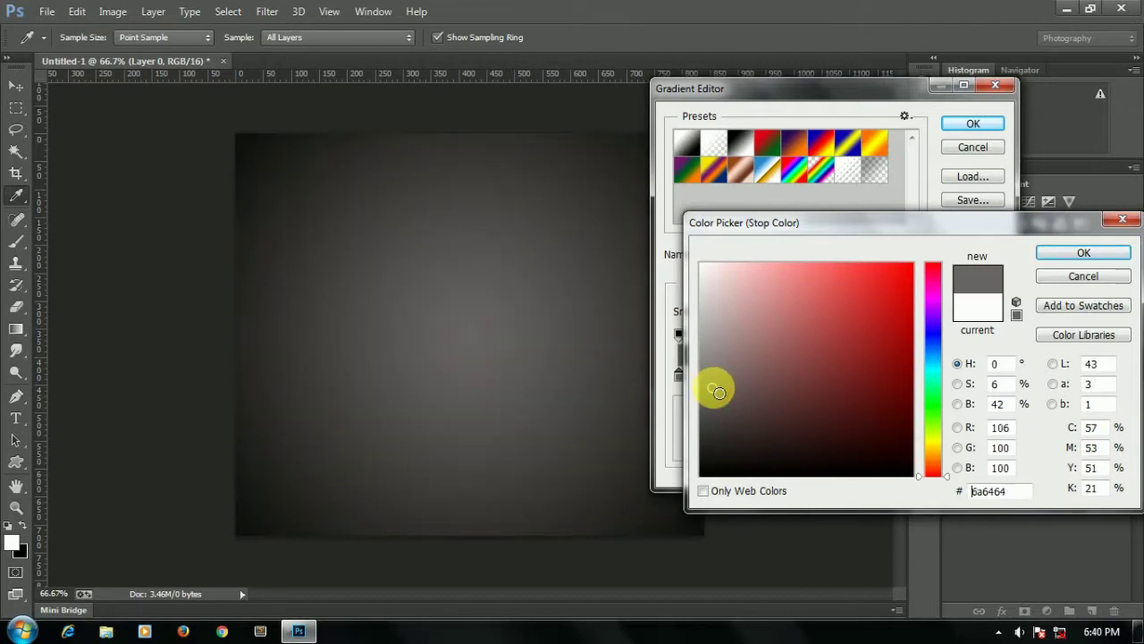
{"action": "left_click_drag", "start_coordinate": [720, 400], "coordinate": [715, 394]}
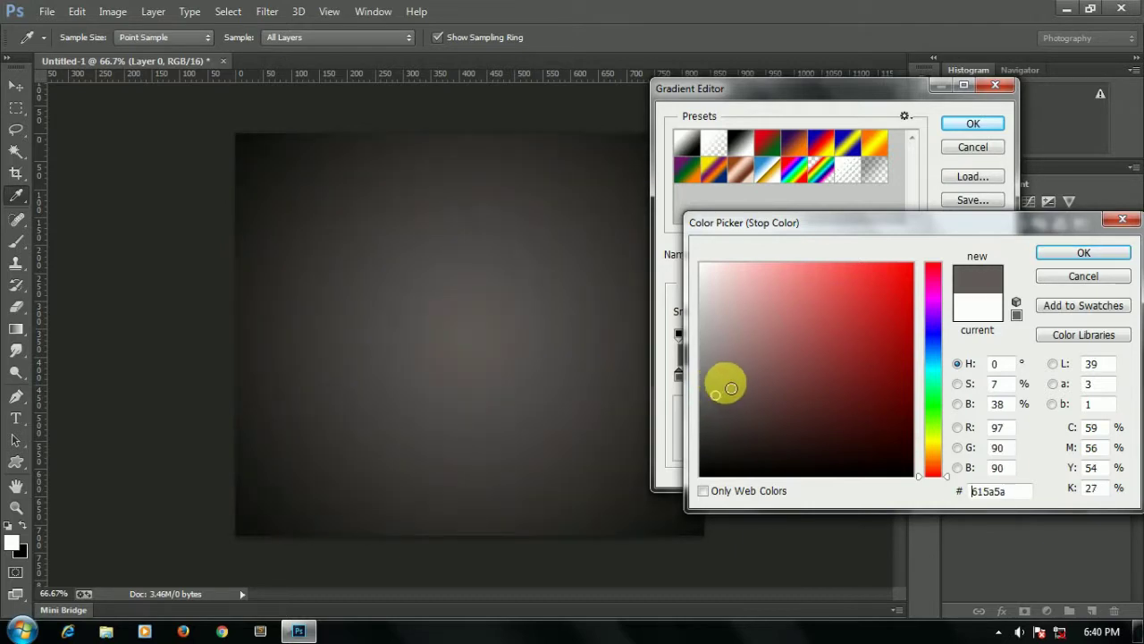
{"action": "left_click", "coordinate": [1066, 258]}
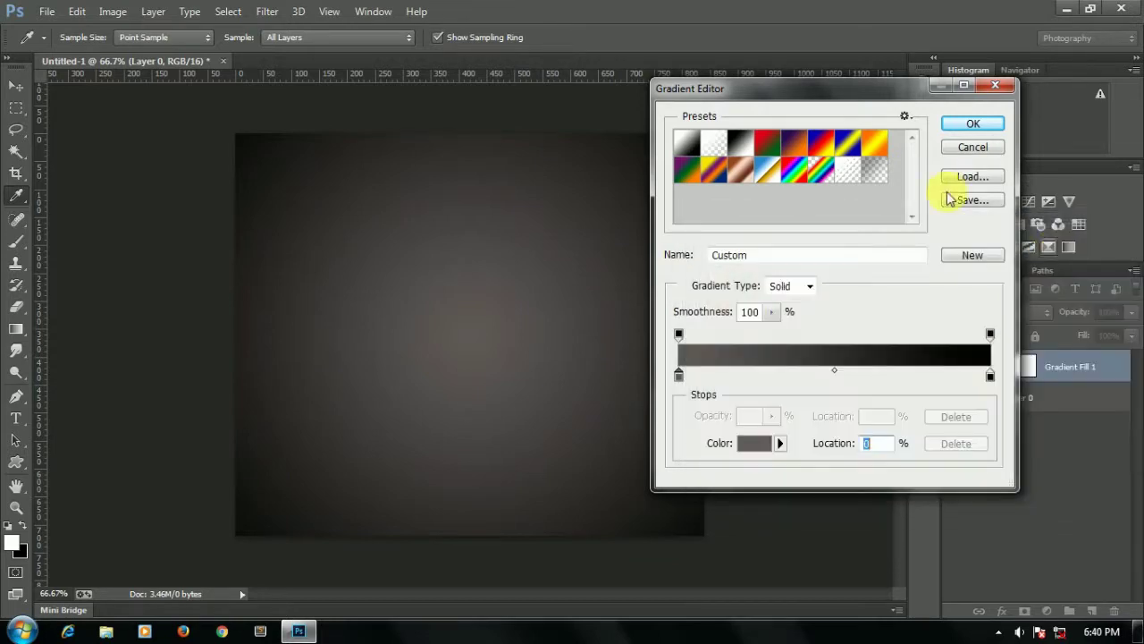
{"action": "left_click", "coordinate": [977, 125]}
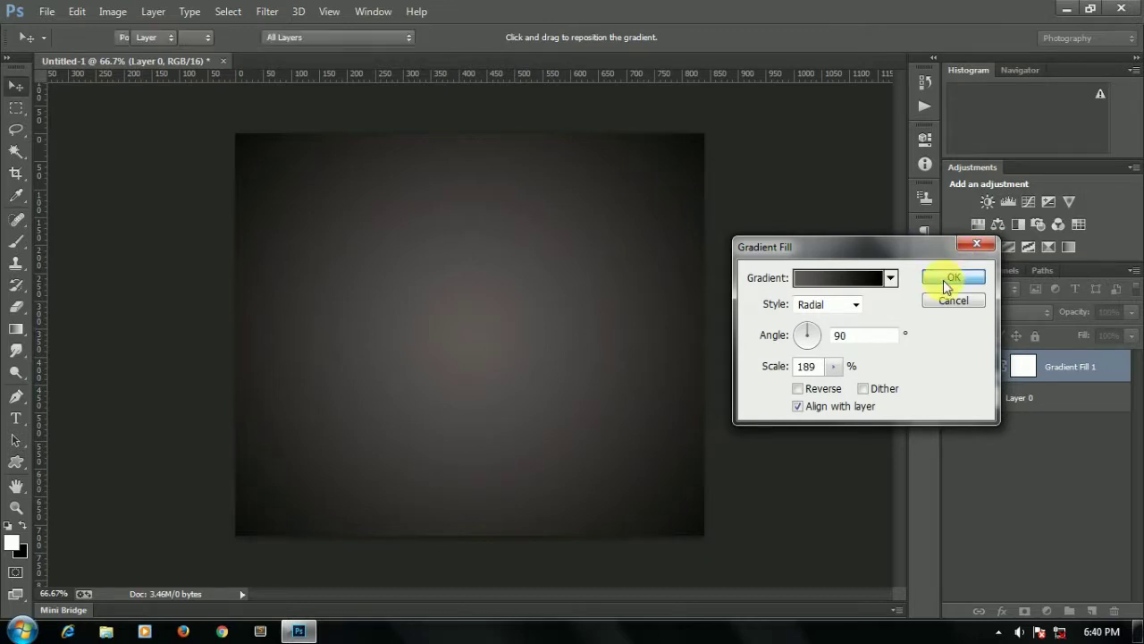
{"action": "left_click", "coordinate": [949, 279]}
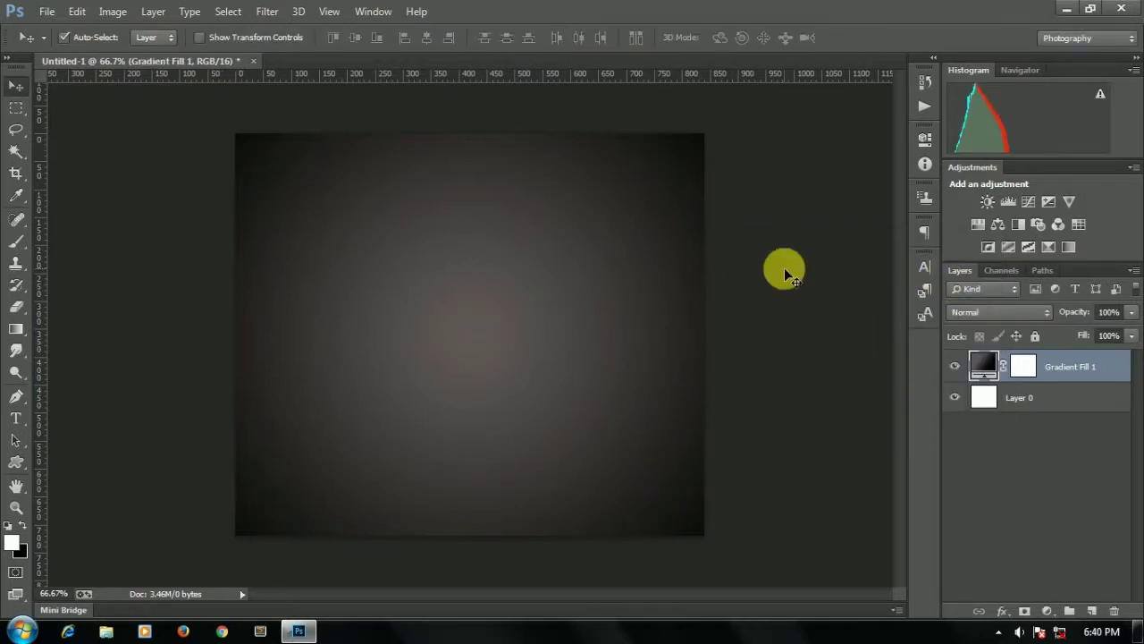
Minimise Photoshop to show the Windows desktop
{"action": "key", "text": "ctrl+plus"}
{"action": "key", "text": "ctrl+minus"}
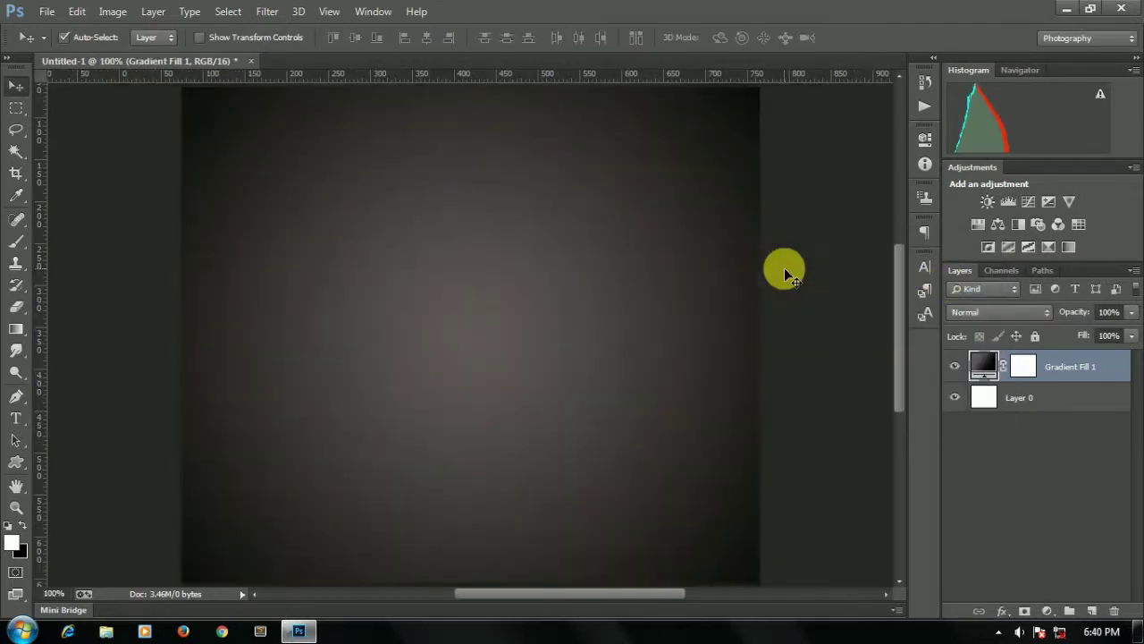
{"action": "left_click", "coordinate": [1062, 9]}
{"action": "key", "text": "super"}
Drag dinosaur-png-689 from the Downloads folder into the Photoshop document
{"action": "left_click", "coordinate": [252, 353]}
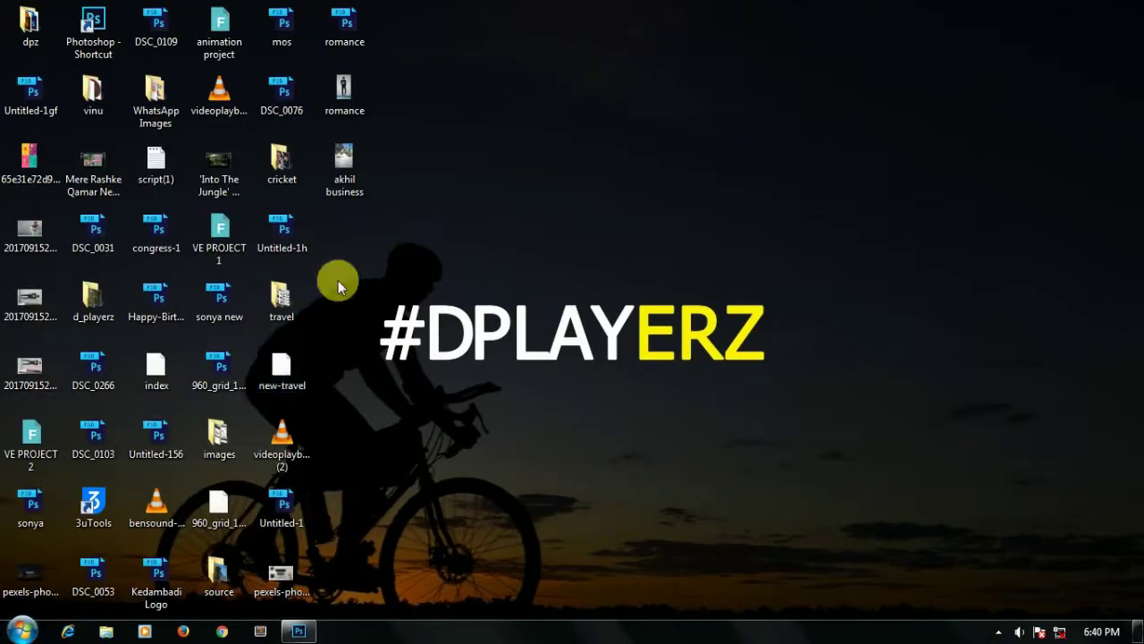
{"action": "left_click", "coordinate": [79, 127]}
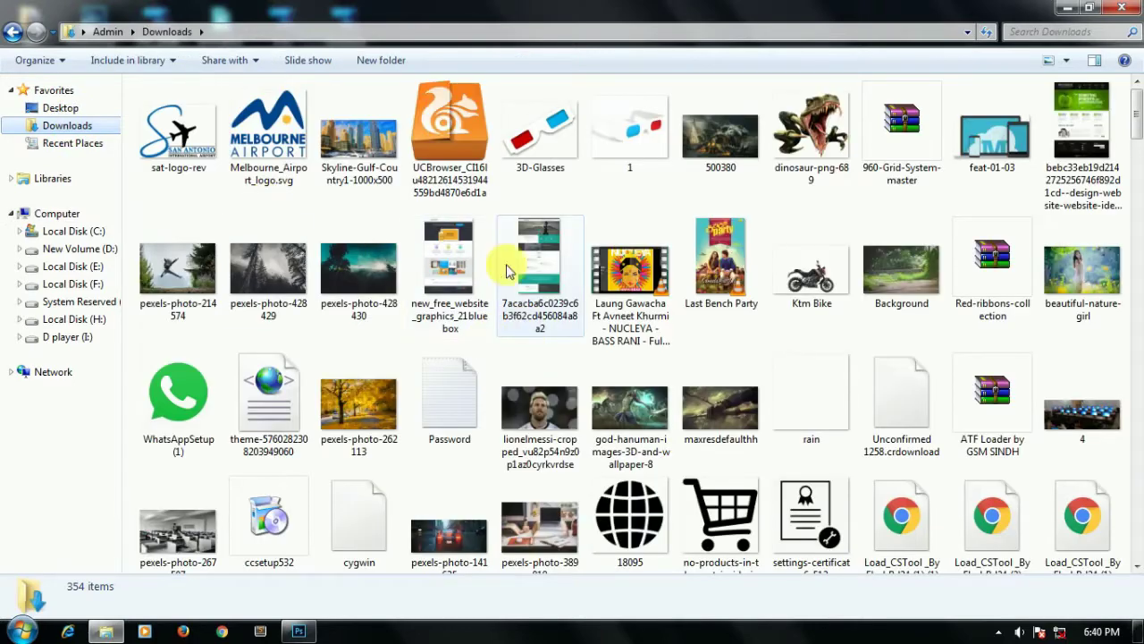
{"action": "mouse_move", "coordinate": [809, 143]}
{"action": "left_mouse_down"}
{"action": "mouse_move", "coordinate": [304, 633]}
{"action": "mouse_move", "coordinate": [482, 338]}
{"action": "left_mouse_up"}
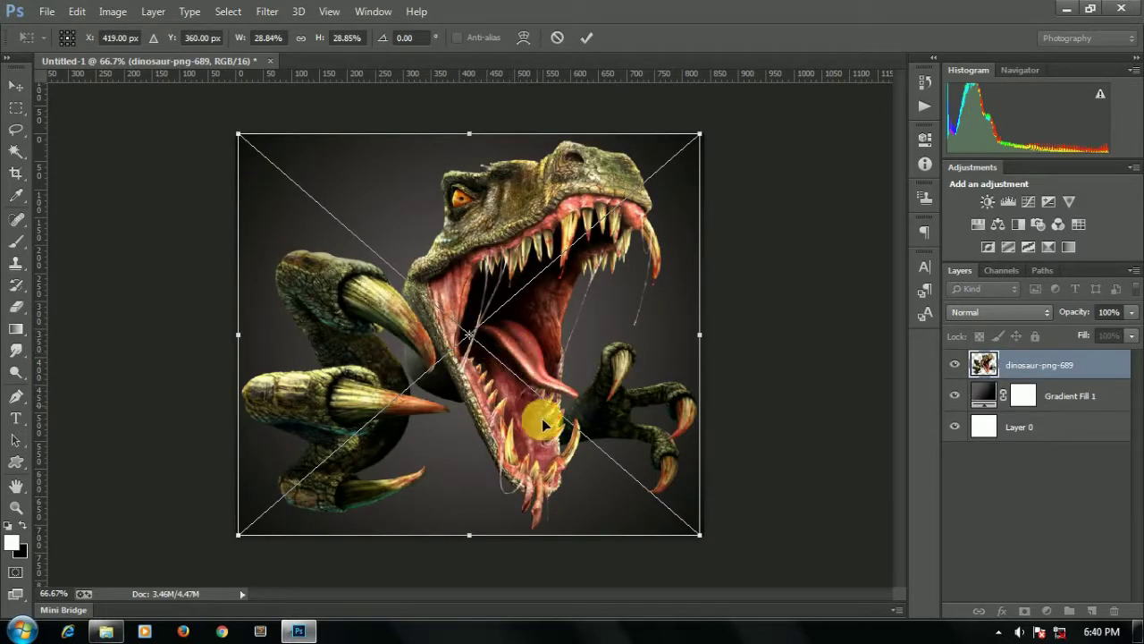
Scale the placed dinosaur down to about 20.5% and rasterize its layer
{"action": "left_click_drag", "start_coordinate": [702, 539], "coordinate": [632, 490]}
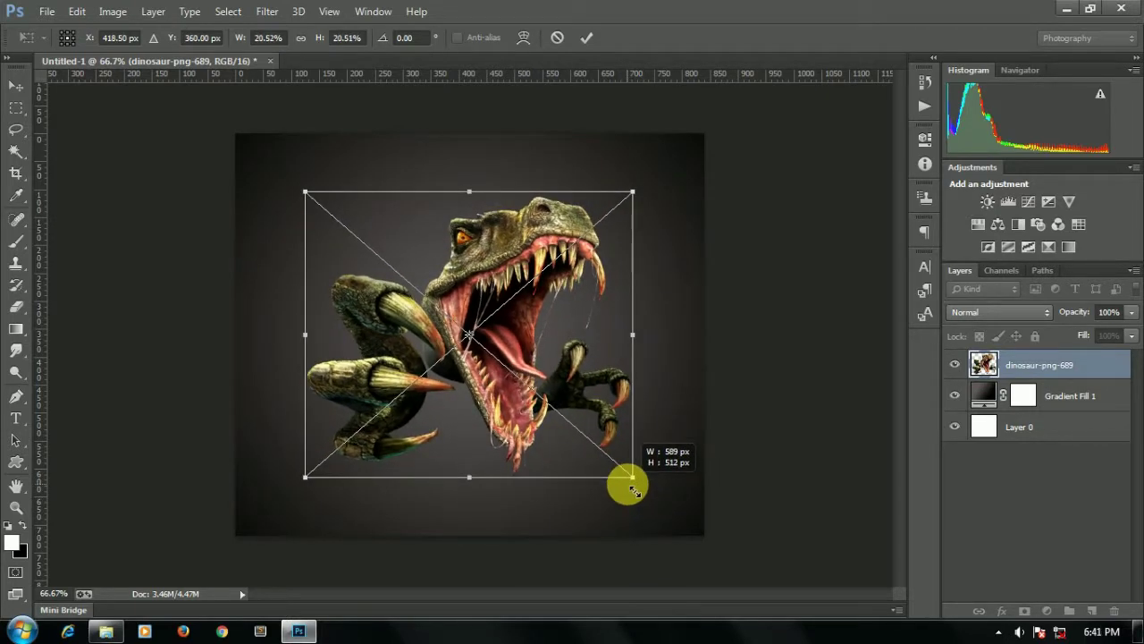
{"action": "key", "text": "Return"}
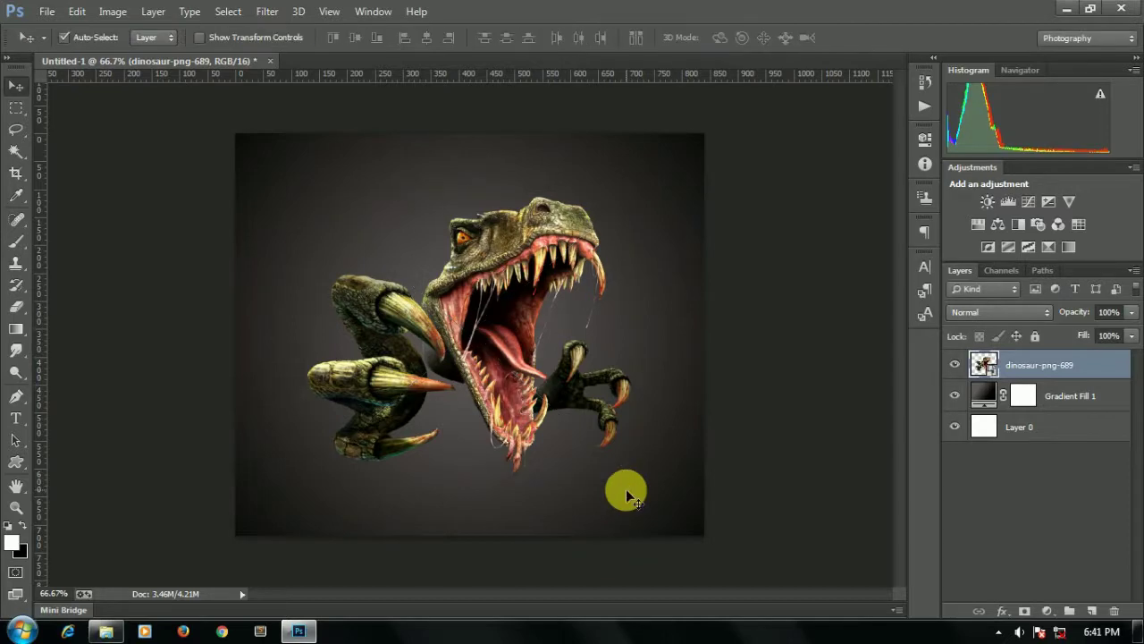
{"action": "right_click", "coordinate": [1014, 362]}
{"action": "left_click", "coordinate": [708, 266]}
Free-transform the dinosaur to about 102% size with a −1.3° tilt
{"action": "key", "text": "ctrl+t"}
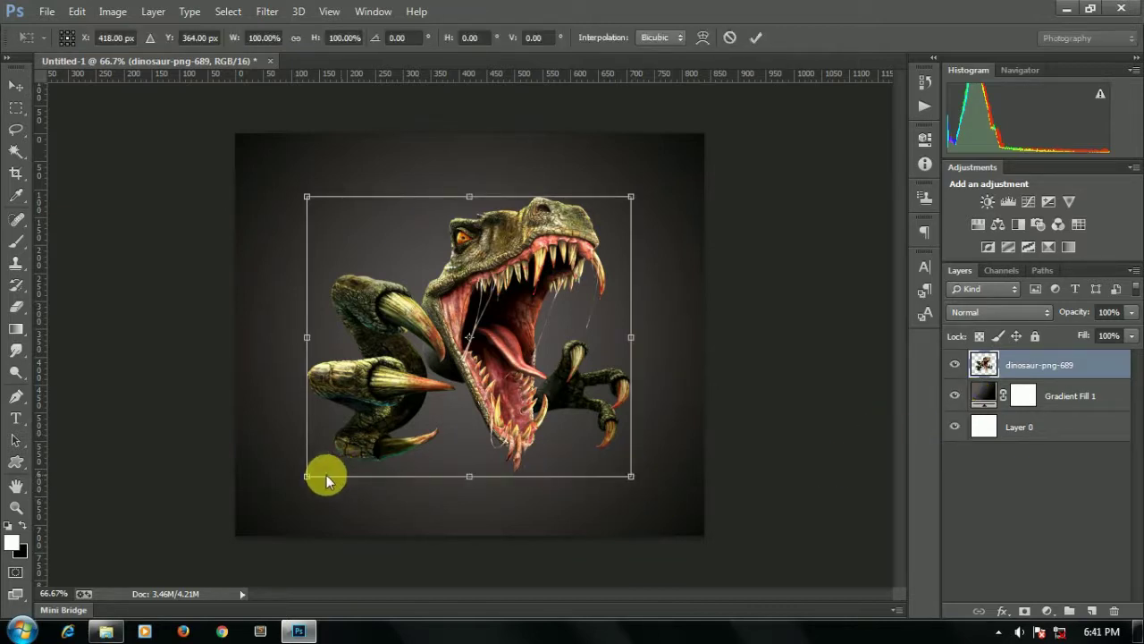
{"action": "left_click_drag", "start_coordinate": [309, 476], "coordinate": [318, 468]}
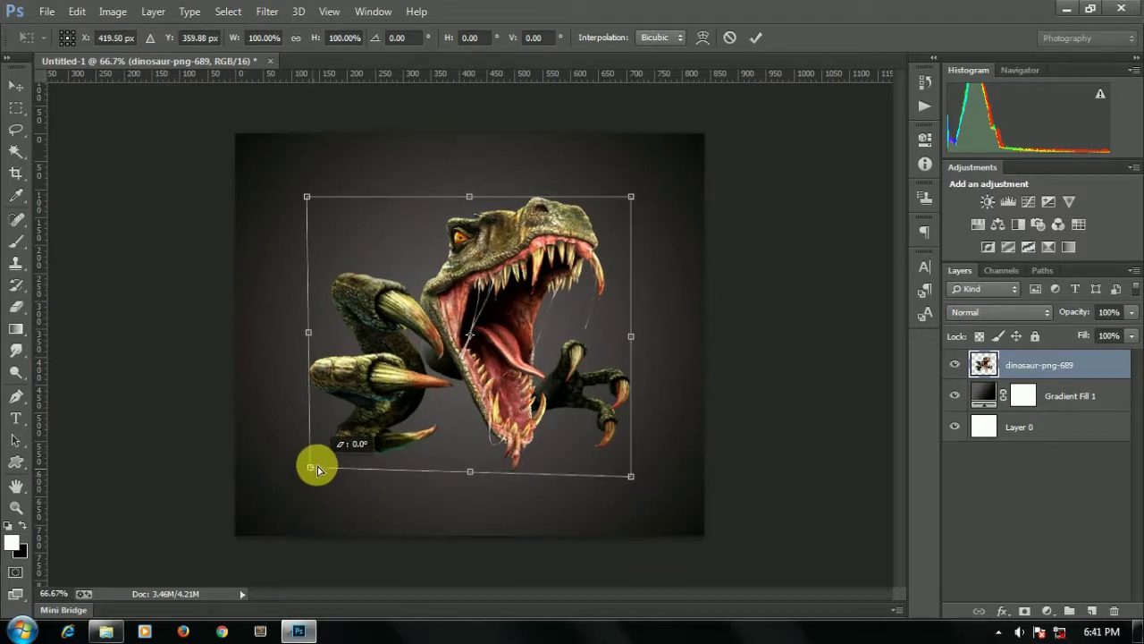
{"action": "left_click_drag", "start_coordinate": [318, 466], "coordinate": [330, 452]}
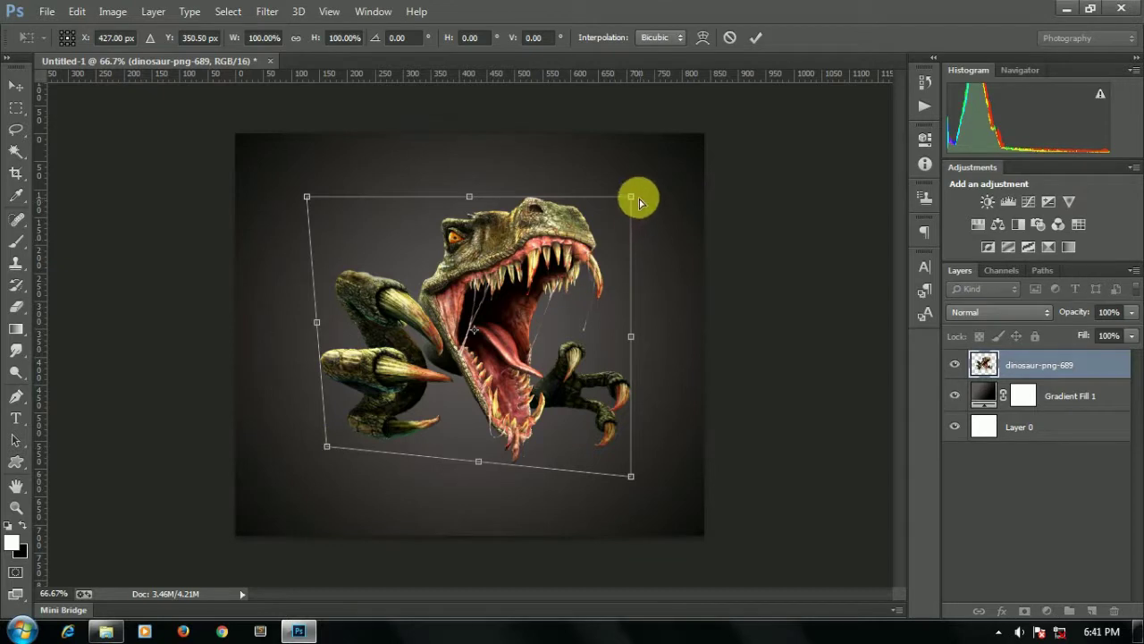
{"action": "left_click_drag", "start_coordinate": [633, 195], "coordinate": [642, 192]}
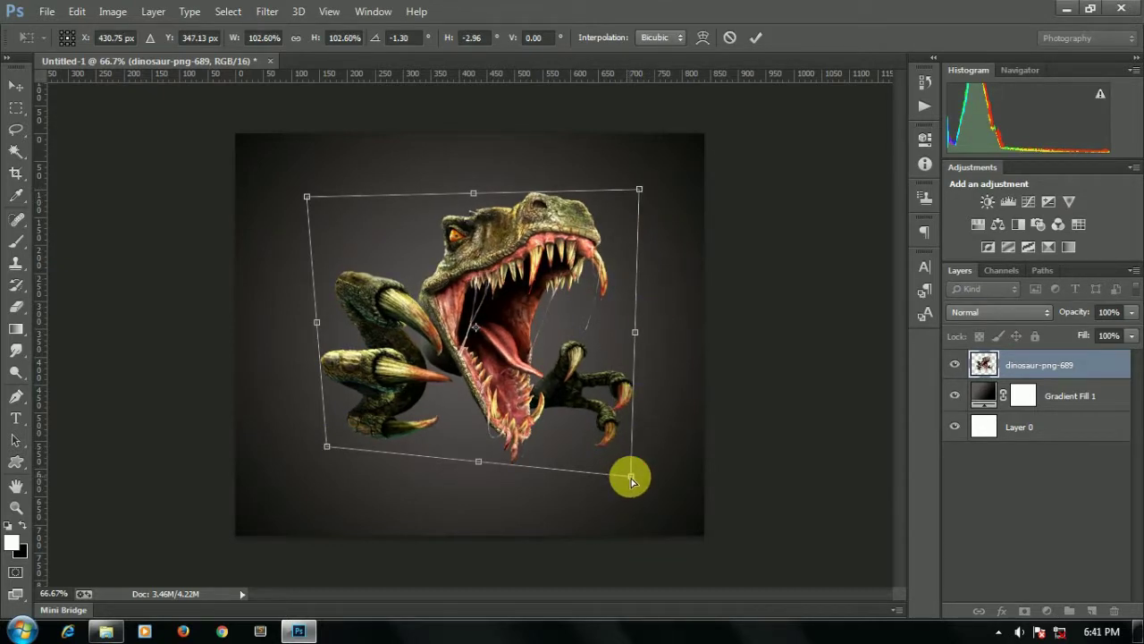
{"action": "left_click_drag", "start_coordinate": [632, 480], "coordinate": [630, 480]}
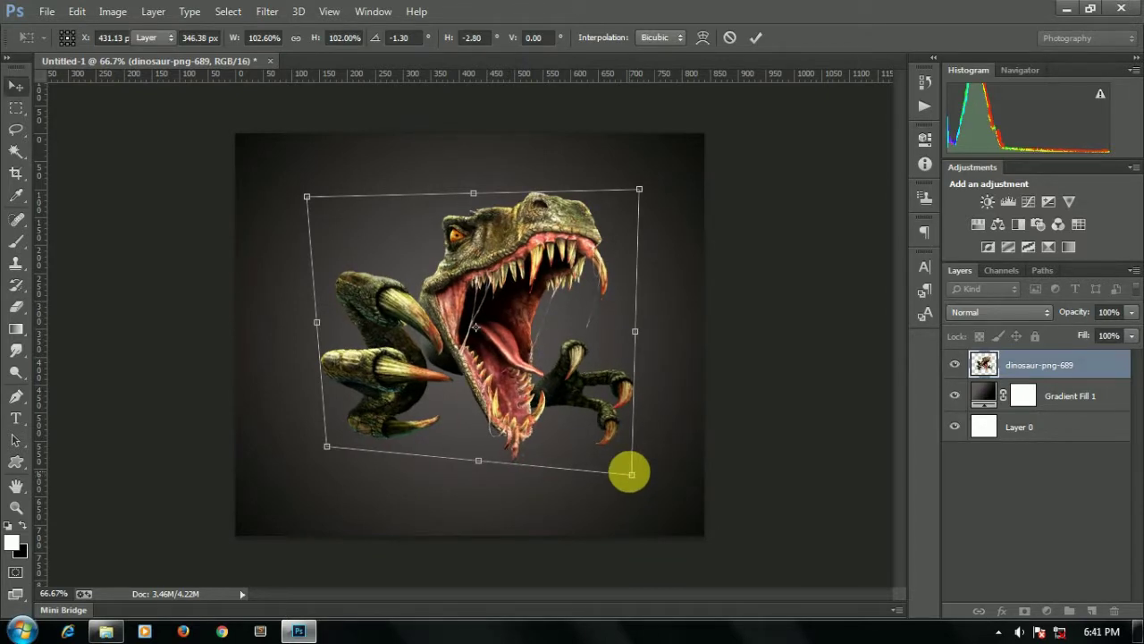
{"action": "key", "text": "Return"}
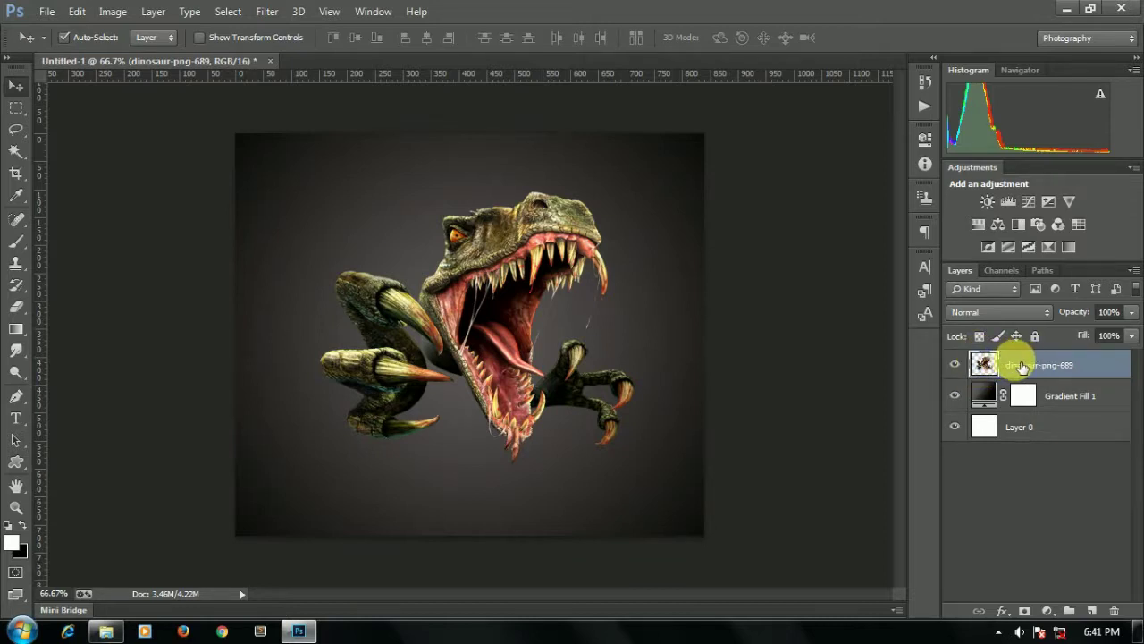
Hide the original dinosaur layer
{"action": "right_click", "coordinate": [1022, 366]}
{"action": "key", "text": "Escape"}
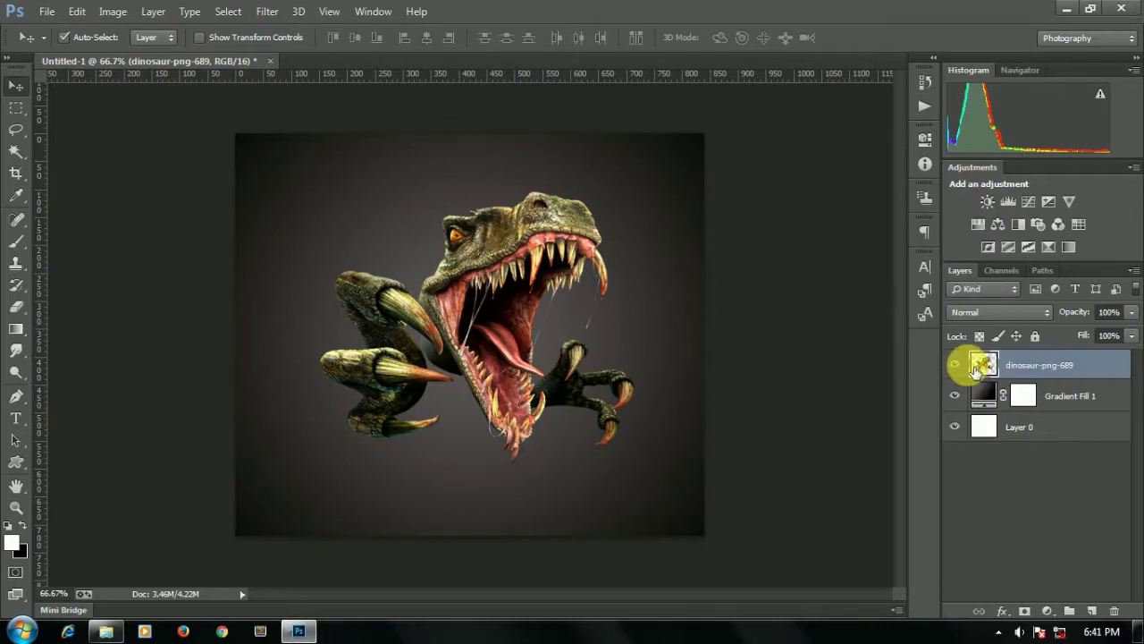
{"action": "left_click", "coordinate": [955, 364]}
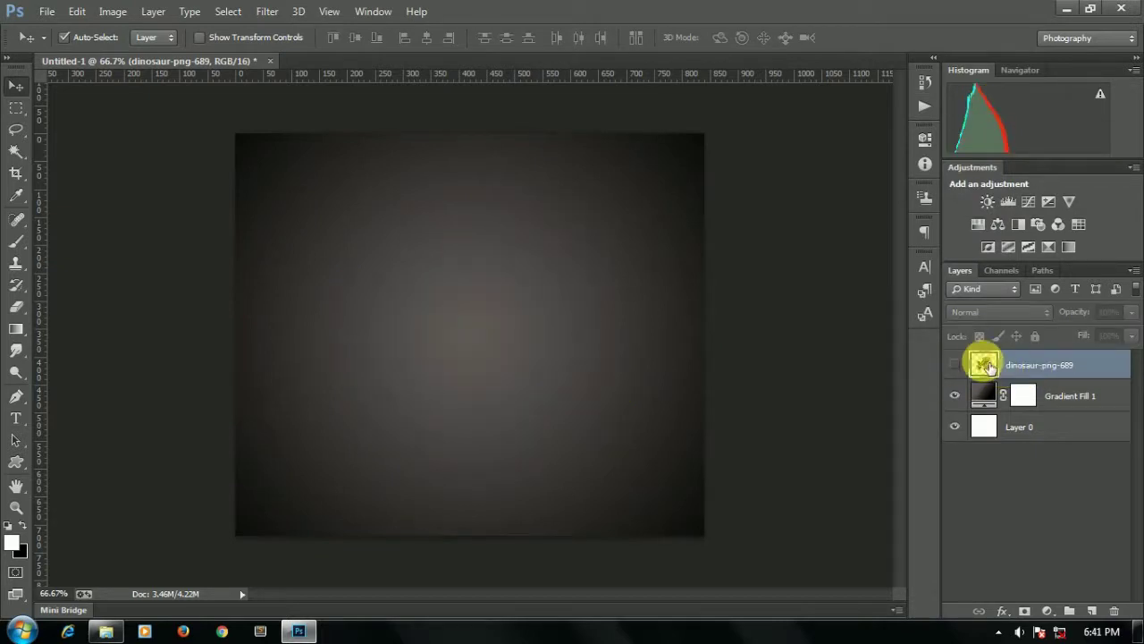
Duplicate the dinosaur layer twice, creating visible copy and copy 2 layers
{"action": "right_click", "coordinate": [1013, 368]}
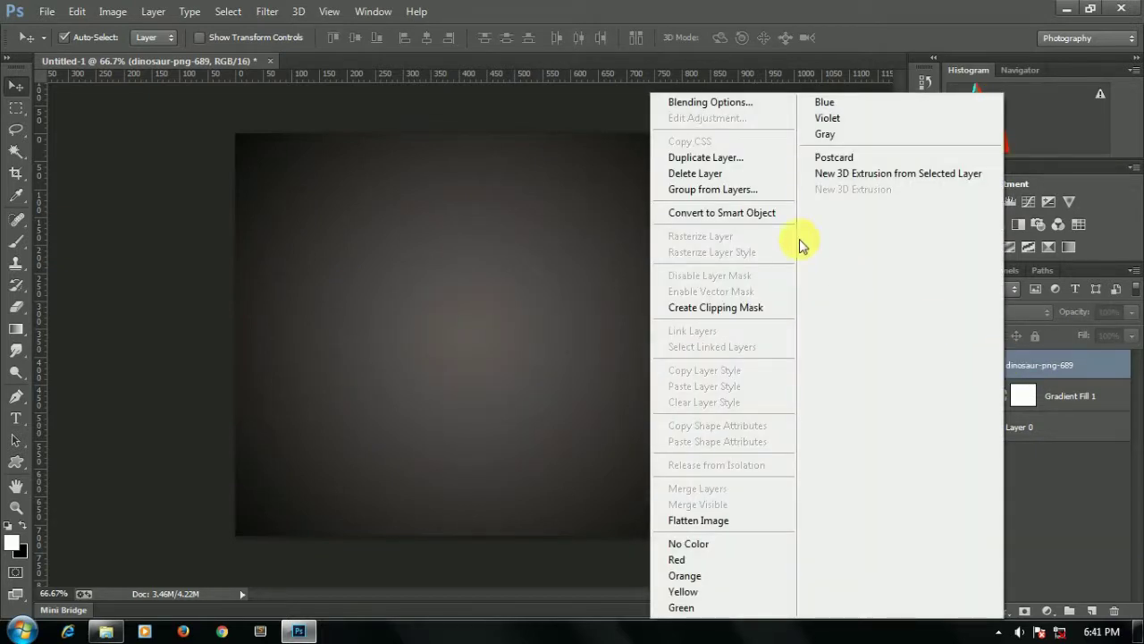
{"action": "left_click", "coordinate": [759, 161]}
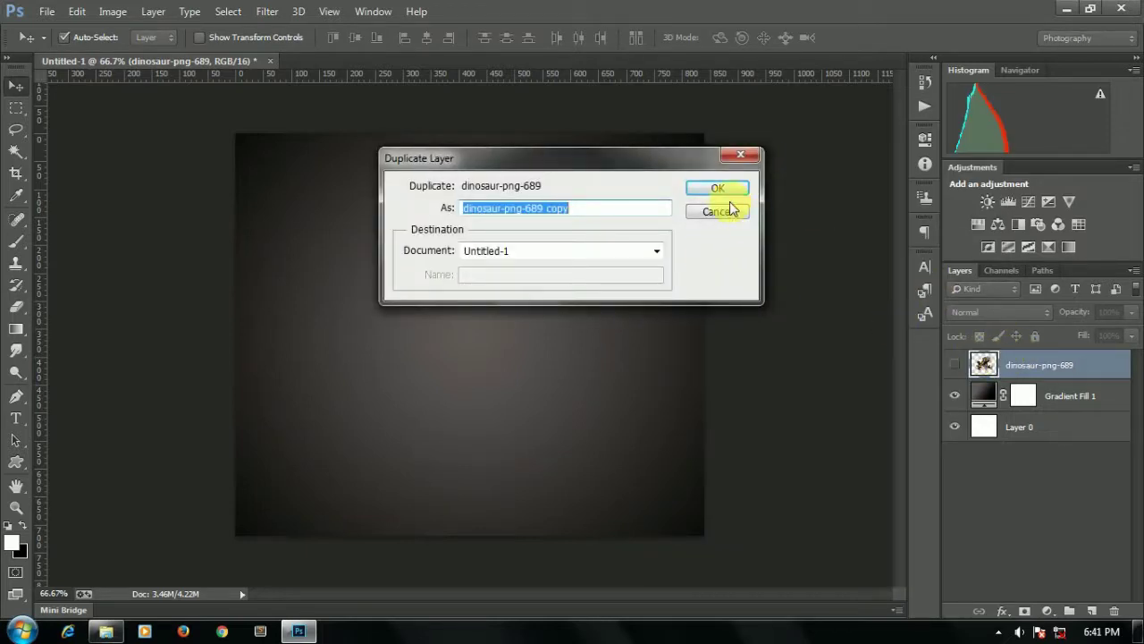
{"action": "left_click", "coordinate": [714, 188]}
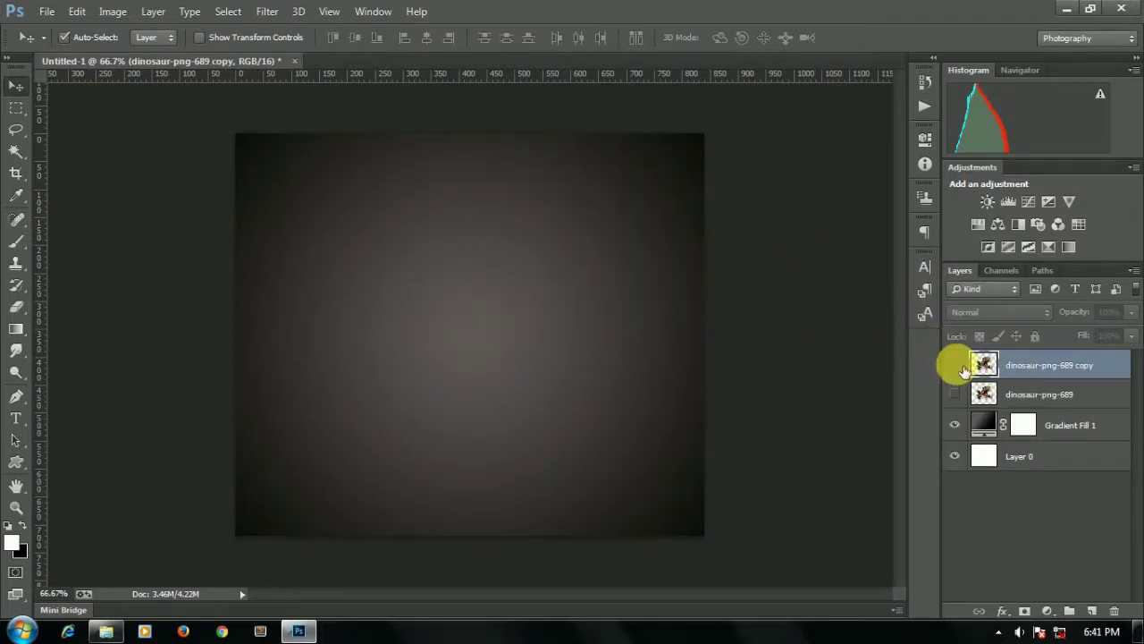
{"action": "left_click", "coordinate": [955, 364]}
{"action": "right_click", "coordinate": [1005, 367]}
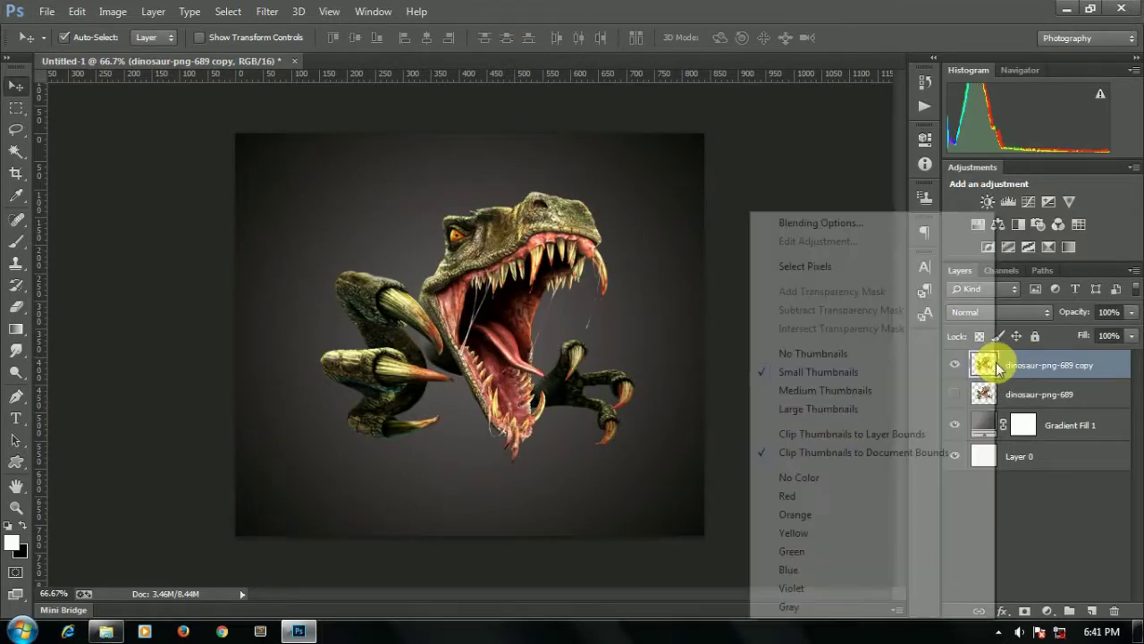
{"action": "left_click", "coordinate": [1038, 386]}
{"action": "key", "text": "ctrl+j"}
Turn off the R and B channels in copy 2's blending options
{"action": "right_click", "coordinate": [1019, 366]}
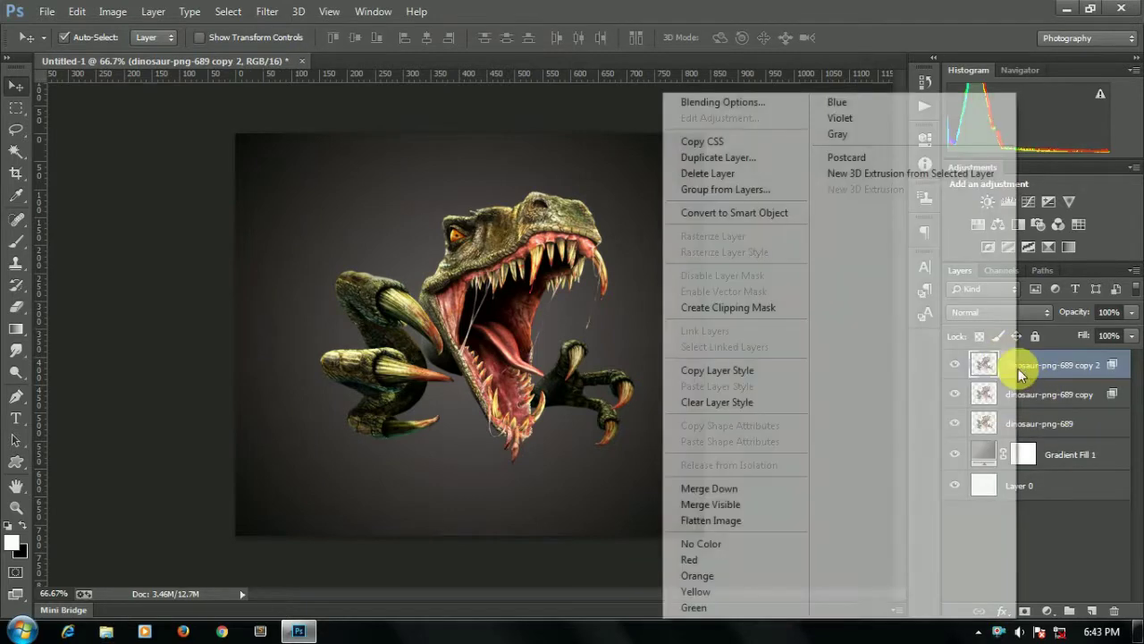
{"action": "left_click", "coordinate": [741, 102]}
{"action": "left_click", "coordinate": [858, 305]}
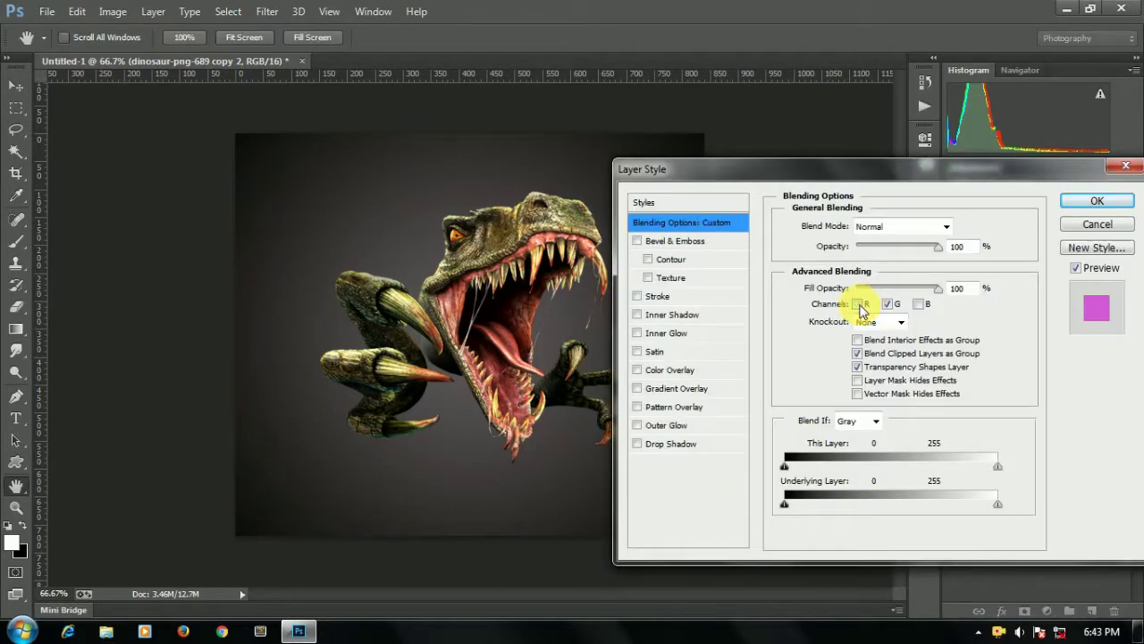
{"action": "left_click", "coordinate": [921, 305]}
{"action": "left_click", "coordinate": [1097, 200]}
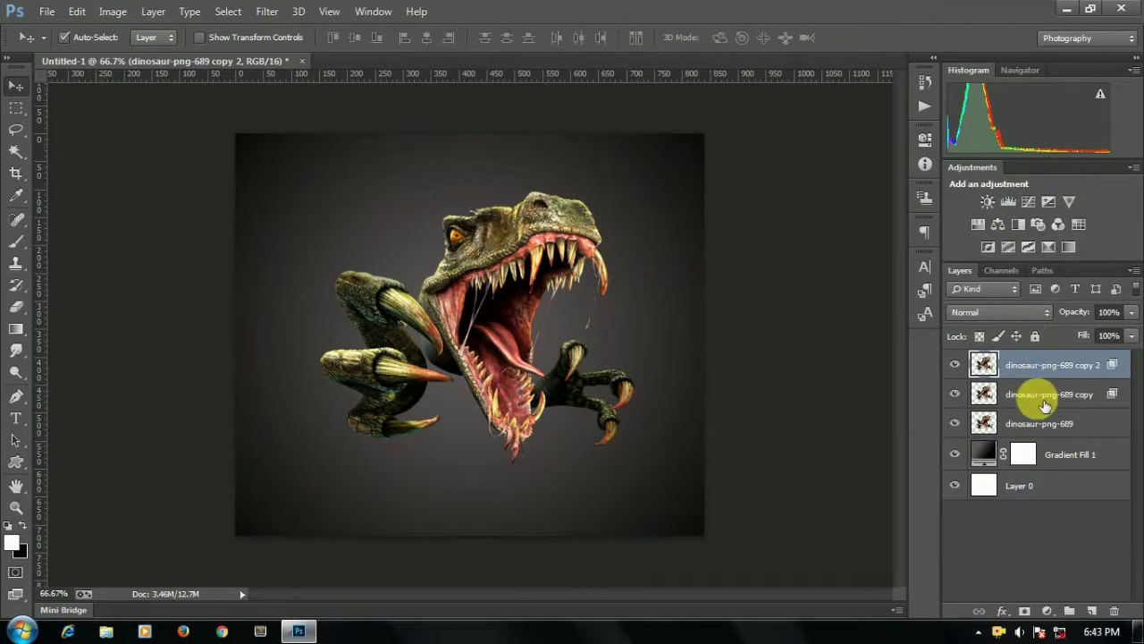
{"action": "left_click", "coordinate": [1009, 396]}
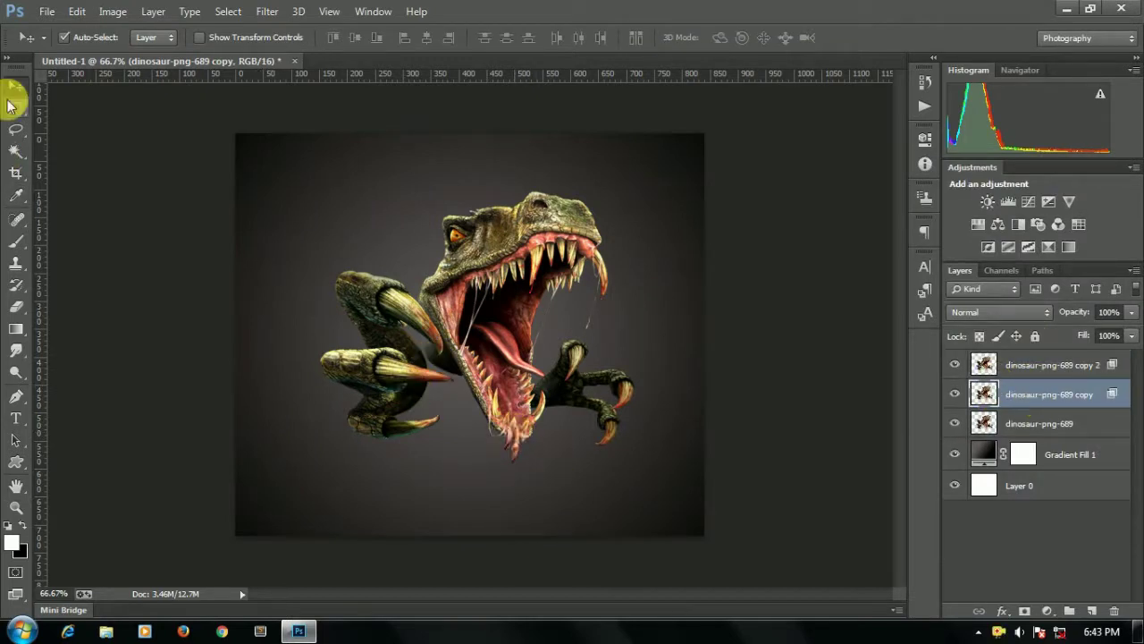
Nudge the copy layer two steps left and copy 2 three steps right
{"action": "key", "text": "Left"}
{"action": "key", "text": "Left"}
{"action": "key", "text": "Left"}
{"action": "key", "text": "Left"}
{"action": "key", "text": "Left"}
{"action": "key", "text": "Left"}
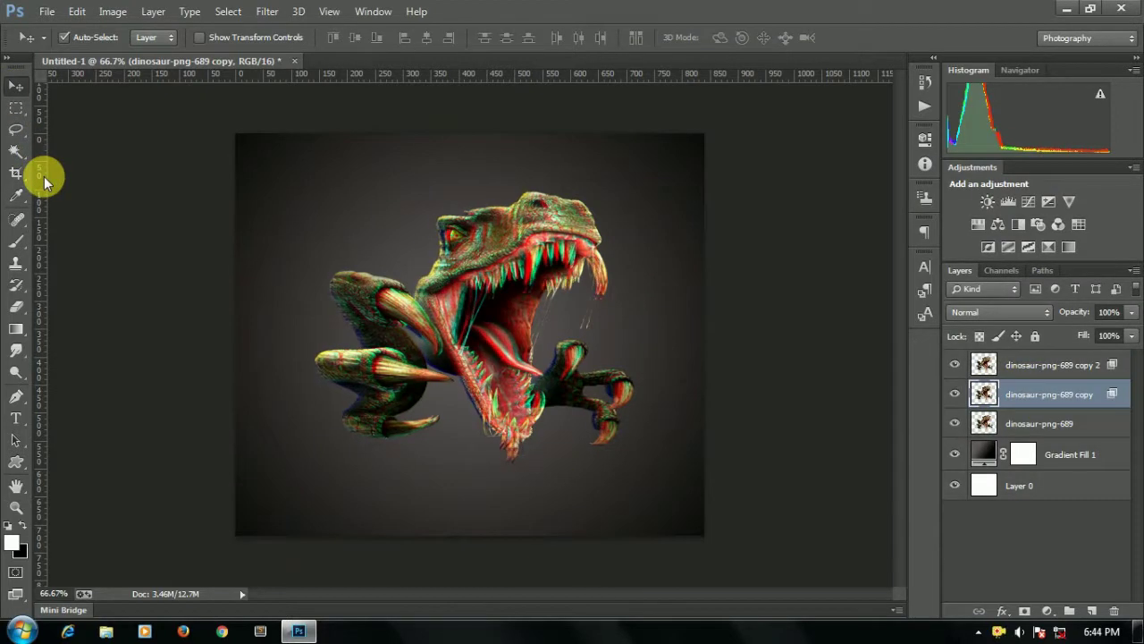
{"action": "key", "text": "Left"}
{"action": "key", "text": "Left"}
{"action": "key", "text": "Left"}
{"action": "key", "text": "Left"}
{"action": "key", "text": "Left"}
{"action": "key", "text": "Left"}
{"action": "key", "text": "Left"}
{"action": "key", "text": "Left"}
{"action": "key", "text": "Left"}
{"action": "key", "text": "Left"}
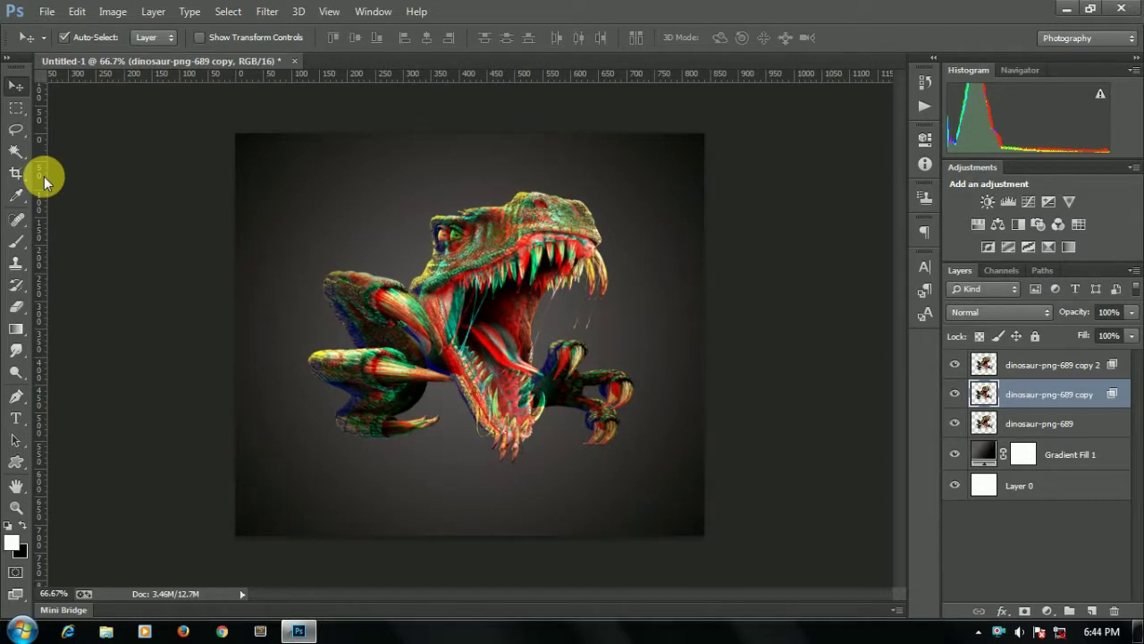
{"action": "left_click", "coordinate": [1030, 368]}
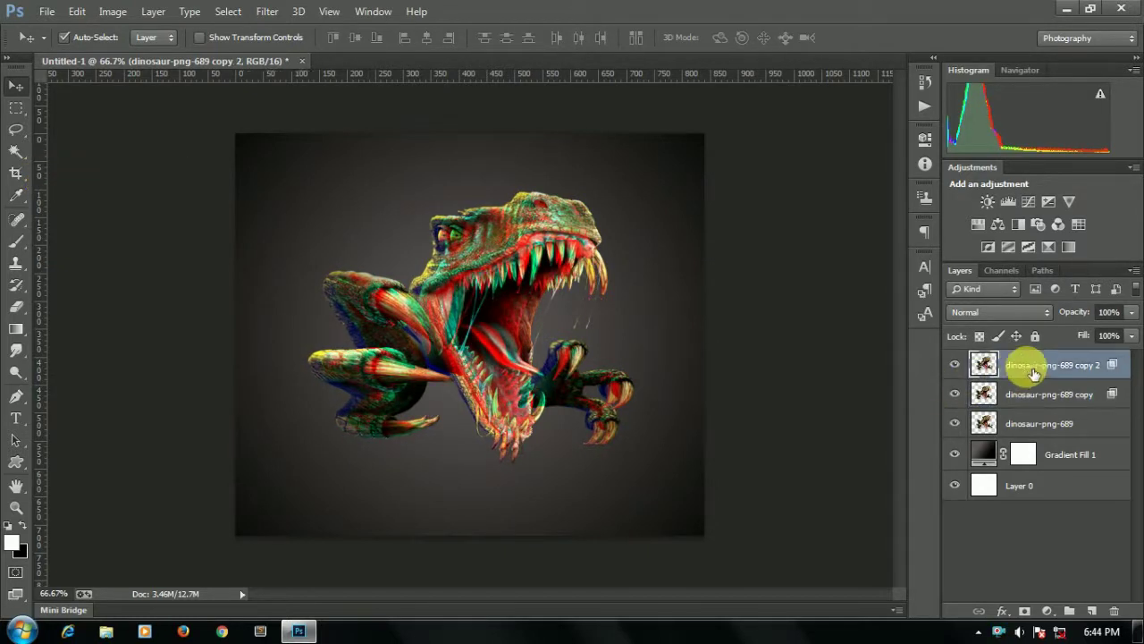
{"action": "key", "text": "Right"}
{"action": "key", "text": "Right"}
{"action": "key", "text": "Right"}
{"action": "key", "text": "Right"}
{"action": "key", "text": "Right"}
{"action": "key", "text": "Right"}
{"action": "key", "text": "Right"}
{"action": "key", "text": "Right"}
{"action": "key", "text": "Right"}
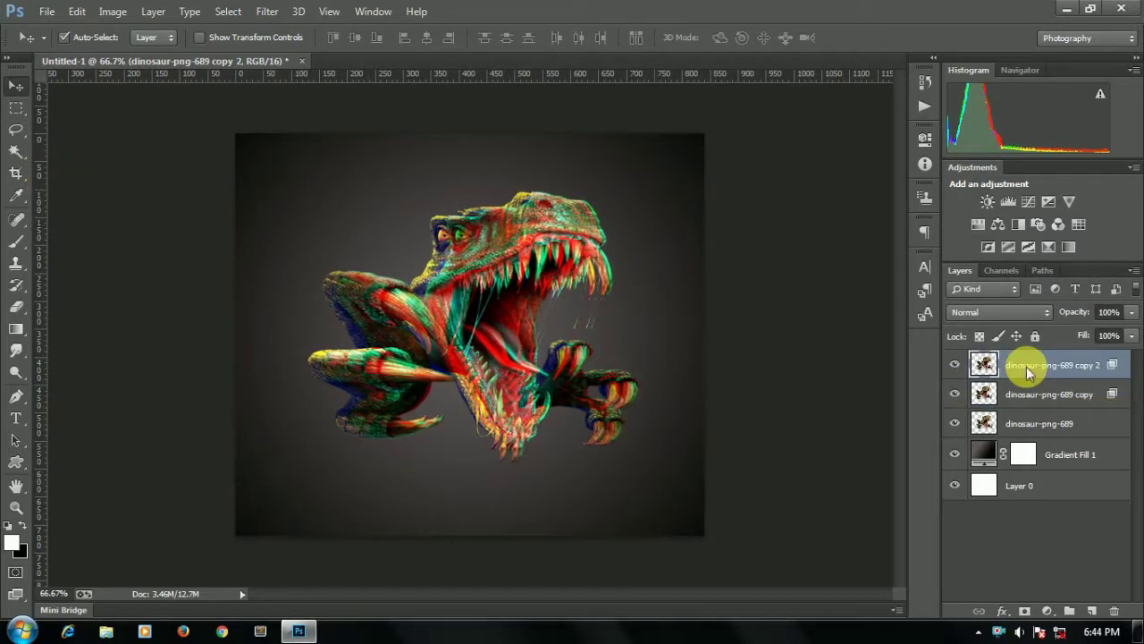
{"action": "key", "text": "Right"}
{"action": "key", "text": "Right"}
{"action": "key", "text": "Right"}
{"action": "key", "text": "Right"}
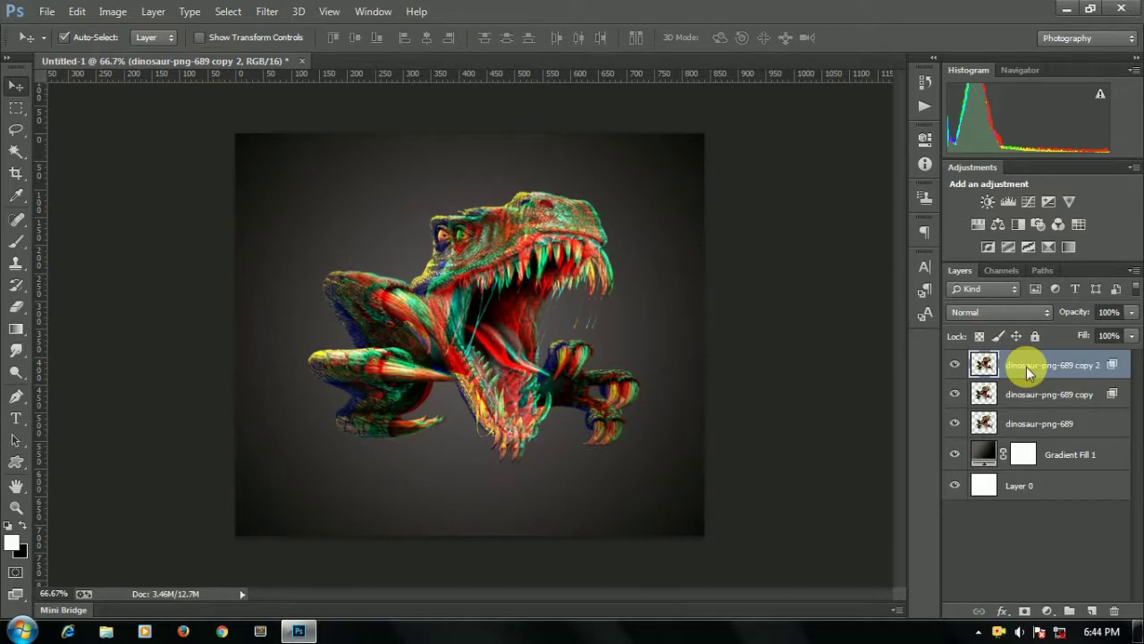
{"action": "key", "text": "Right"}
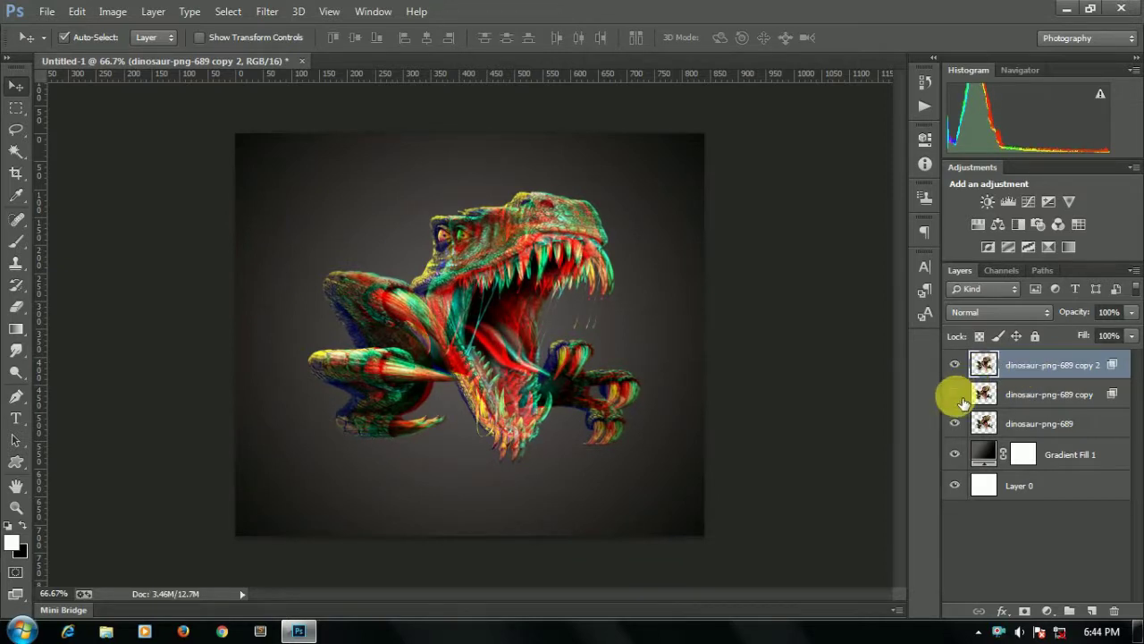
Turn off the R channel in the copy layer's blending options
{"action": "left_click", "coordinate": [954, 394]}
{"action": "left_click", "coordinate": [954, 394]}
{"action": "left_click", "coordinate": [1017, 396]}
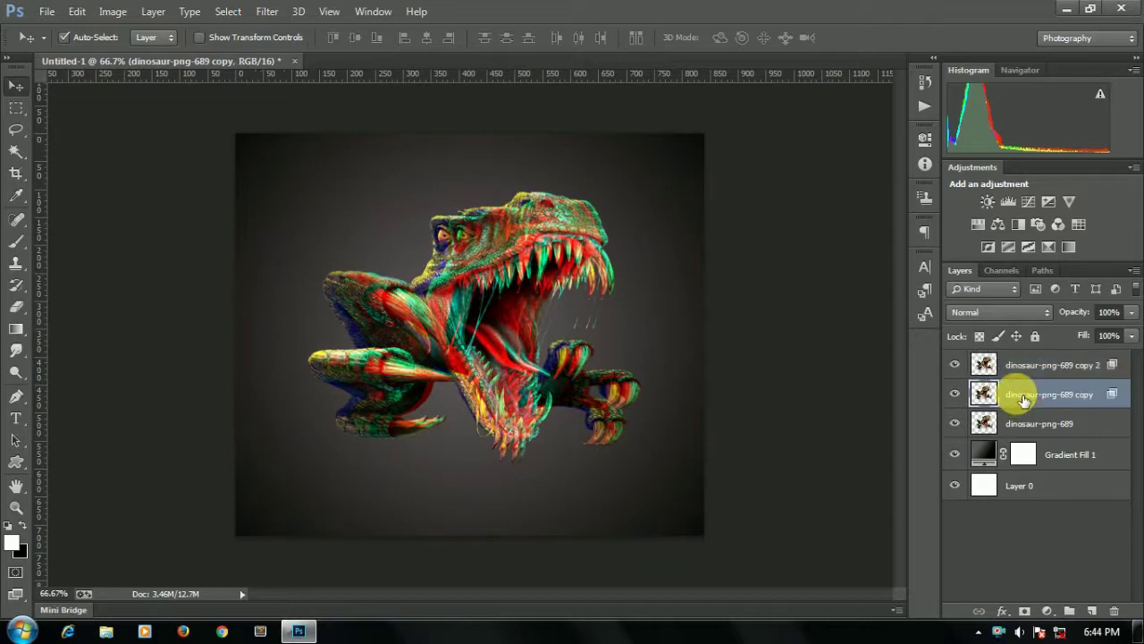
{"action": "right_click", "coordinate": [924, 314]}
{"action": "left_click", "coordinate": [924, 503]}
{"action": "right_click", "coordinate": [983, 388]}
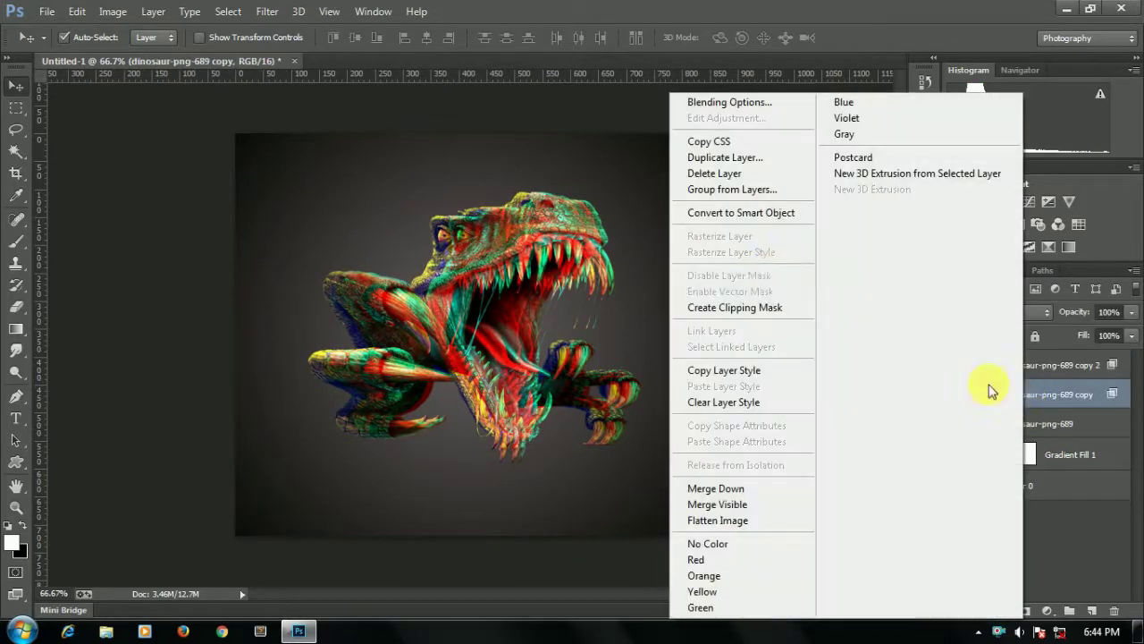
{"action": "left_click", "coordinate": [733, 108]}
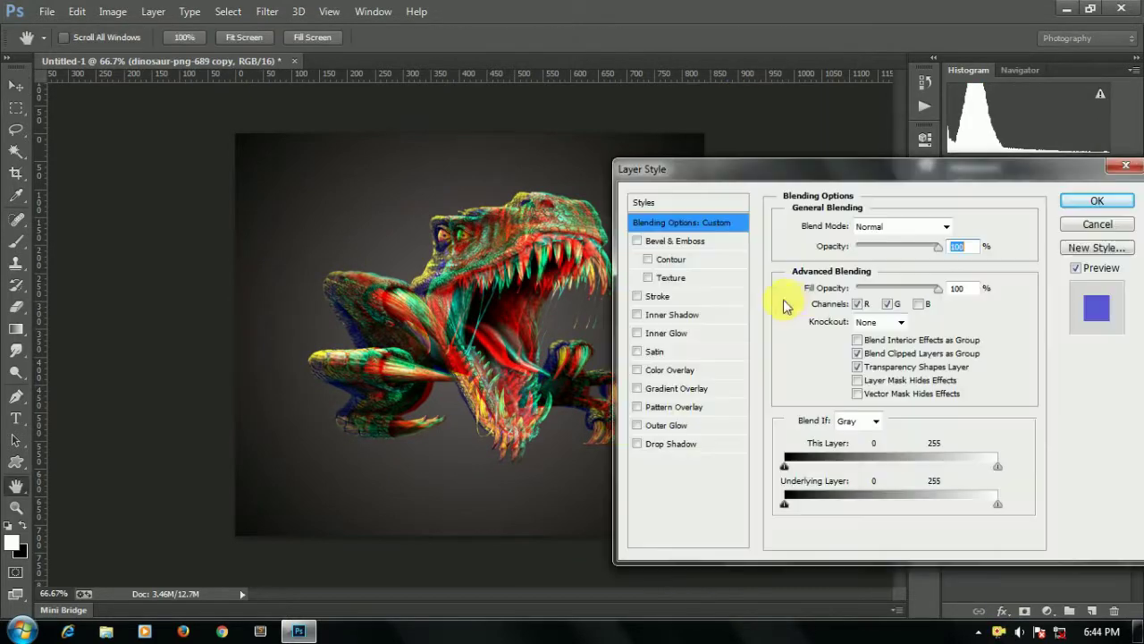
{"action": "left_click", "coordinate": [858, 304]}
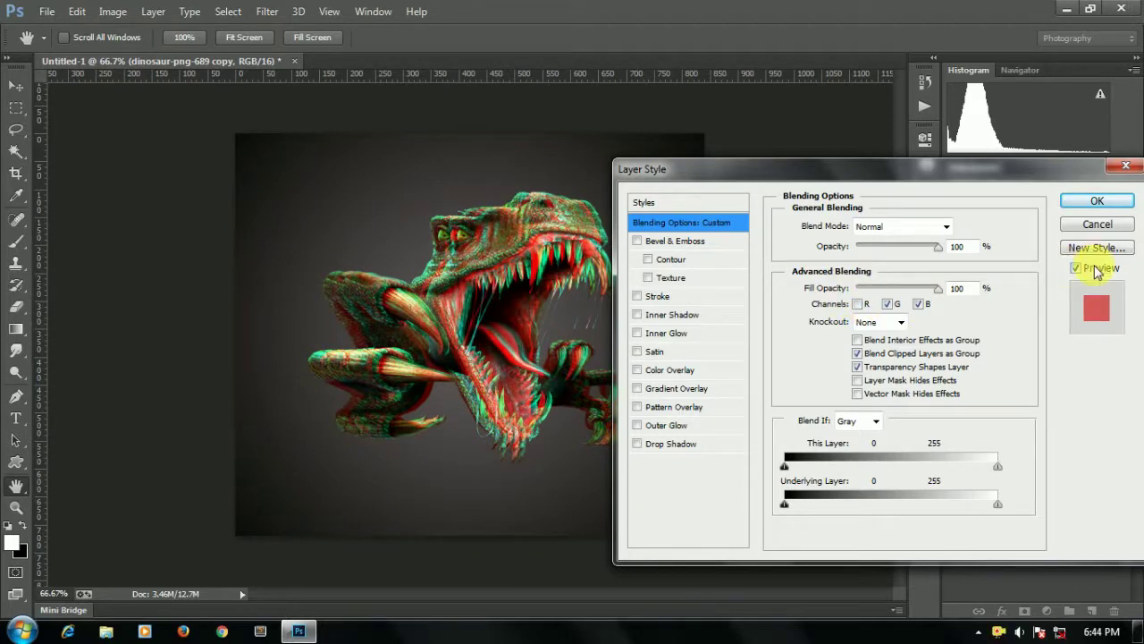
{"action": "left_click", "coordinate": [1096, 204]}
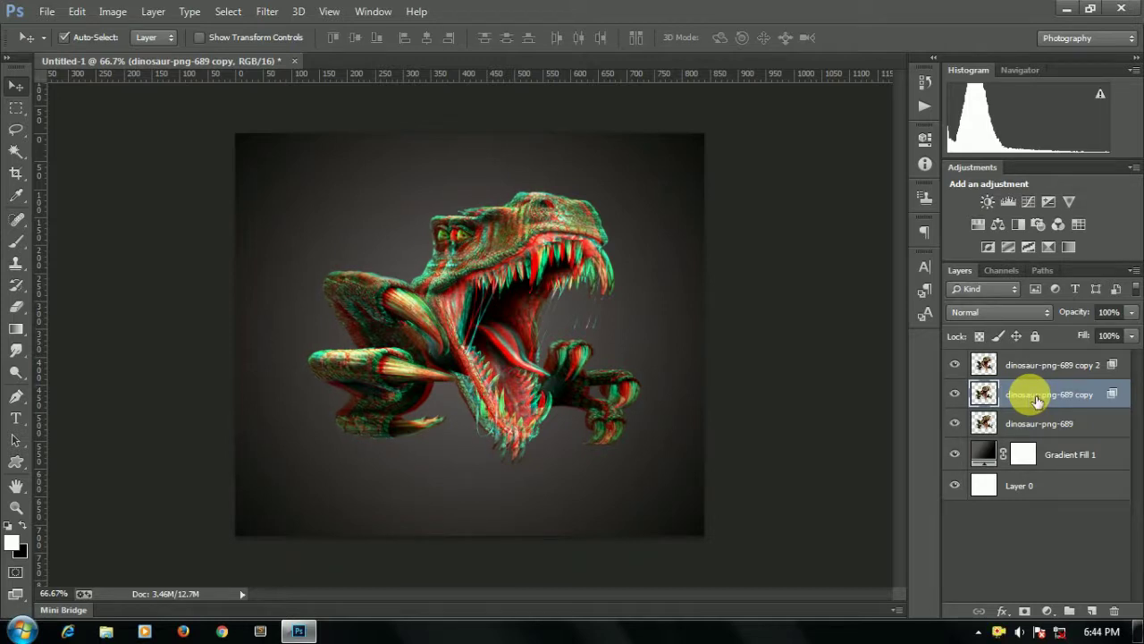
Fill a black rectangle around the dinosaur on a new layer above Gradient Fill 1
{"action": "left_click", "coordinate": [1011, 361]}
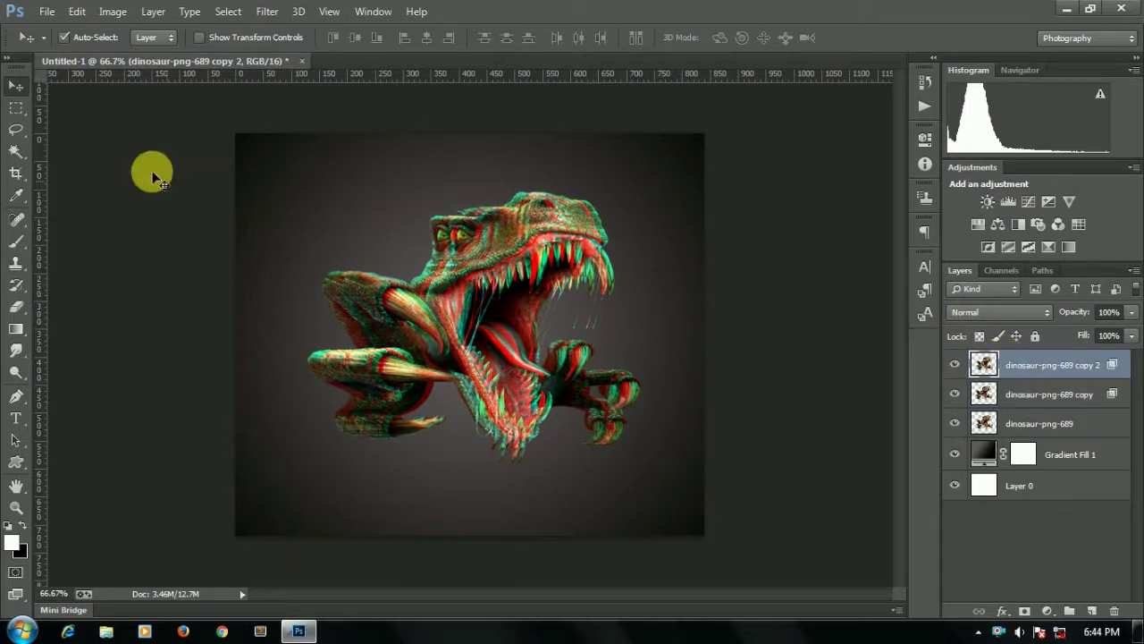
{"action": "left_click", "coordinate": [16, 108]}
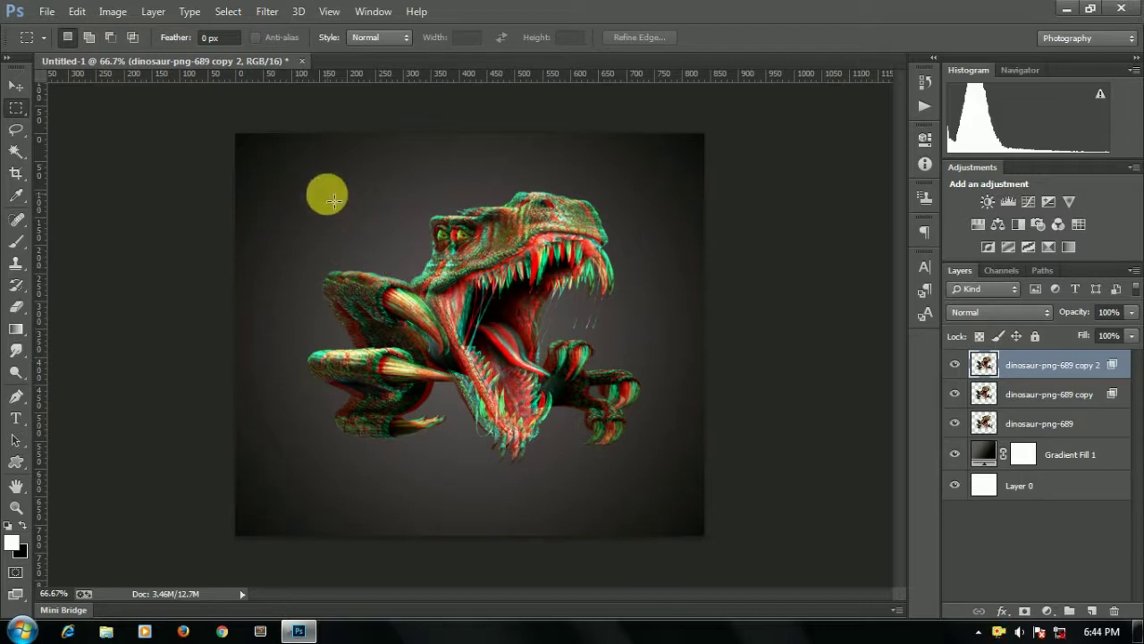
{"action": "left_click", "coordinate": [1050, 455]}
{"action": "left_click", "coordinate": [1092, 609]}
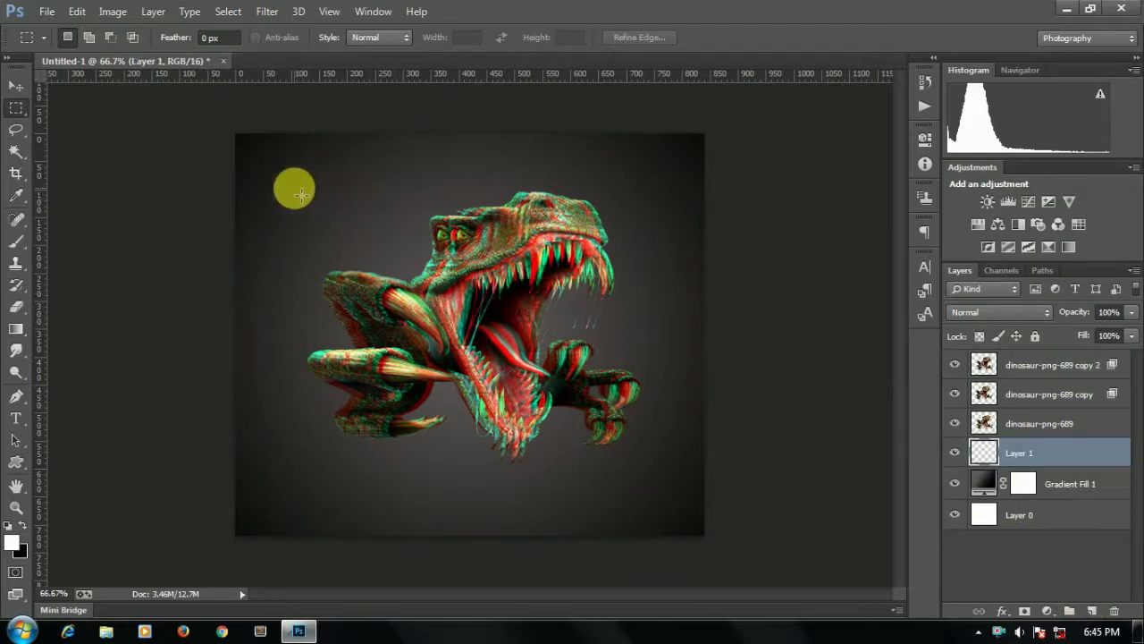
{"action": "mouse_move", "coordinate": [311, 184]}
{"action": "left_mouse_down"}
{"action": "mouse_move", "coordinate": [620, 469]}
{"action": "mouse_move", "coordinate": [628, 461]}
{"action": "left_mouse_up"}
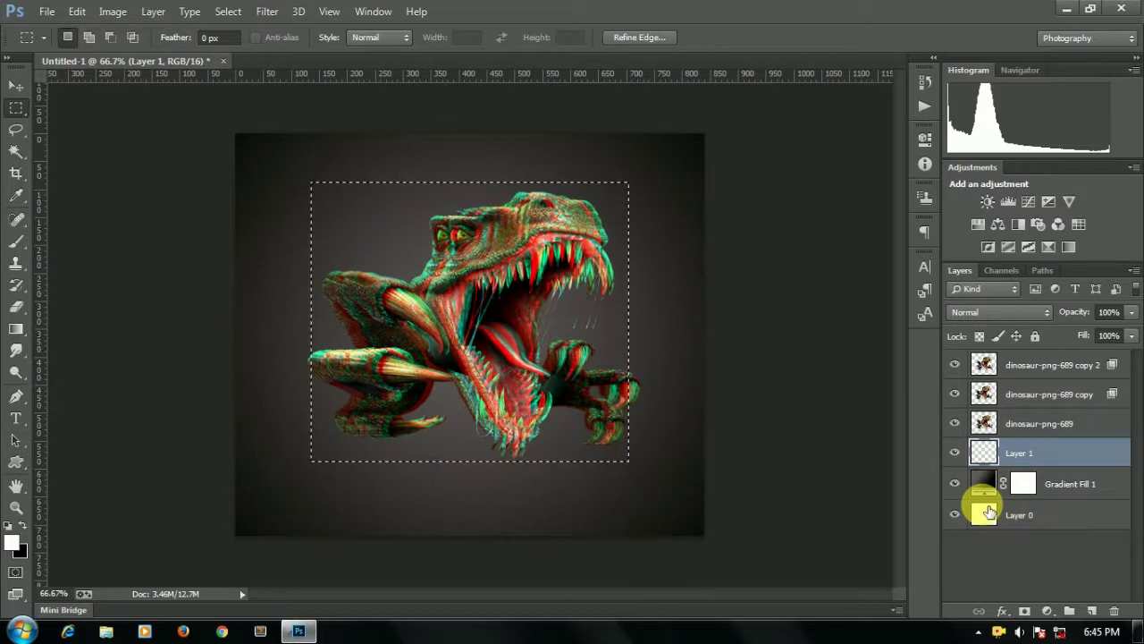
{"action": "key", "text": "ctrl+BackSpace"}
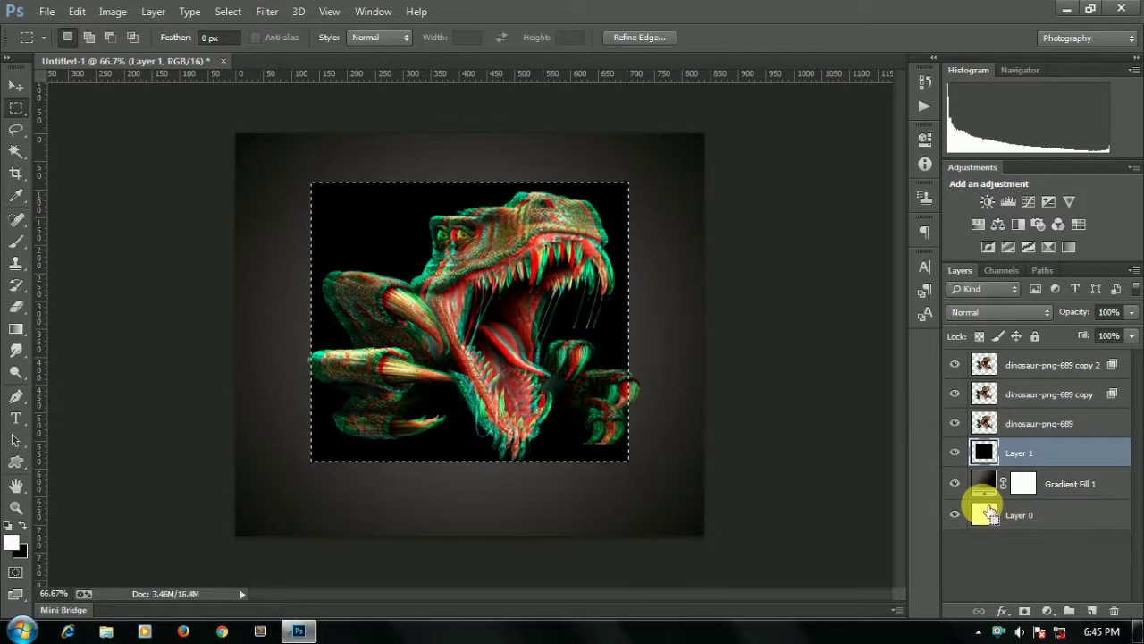
{"action": "key", "text": "ctrl+d"}
Duplicate Gradient Fill 1, move it above Layer 1 and clip it to the rectangle
{"action": "left_click", "coordinate": [991, 481]}
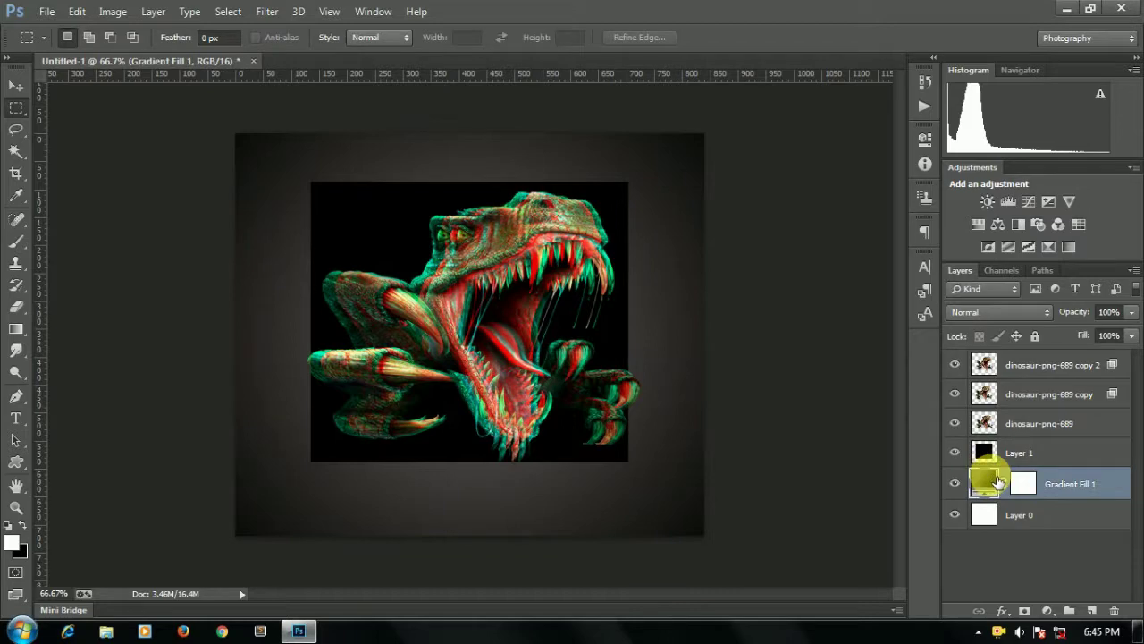
{"action": "key", "text": "j"}
{"action": "key", "text": "ctrl+j"}
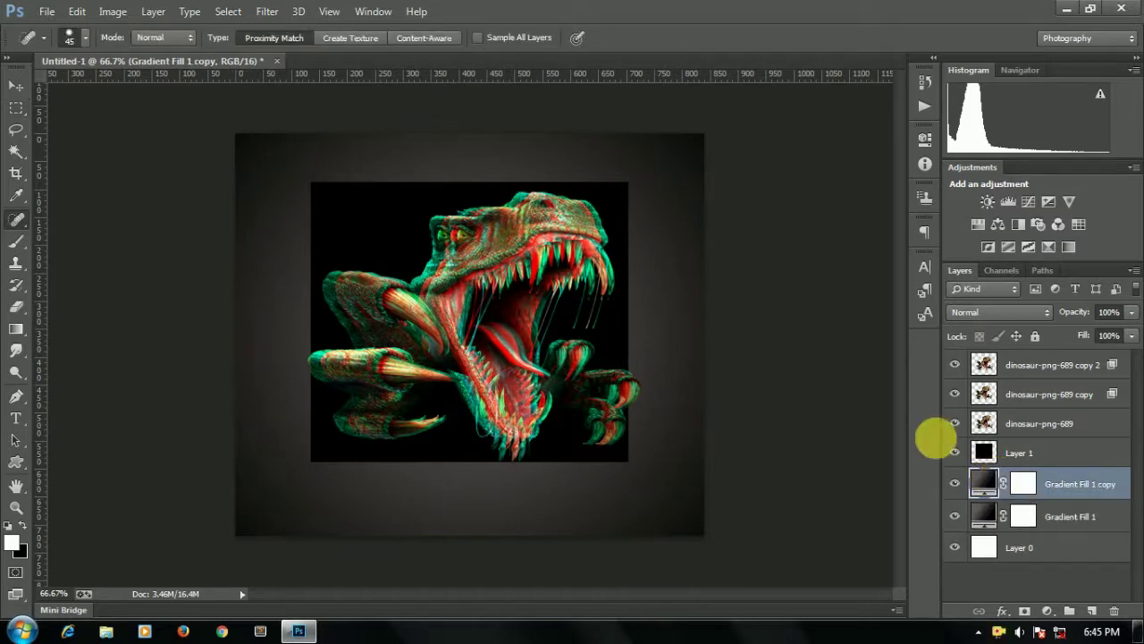
{"action": "left_click_drag", "start_coordinate": [984, 483], "coordinate": [988, 454]}
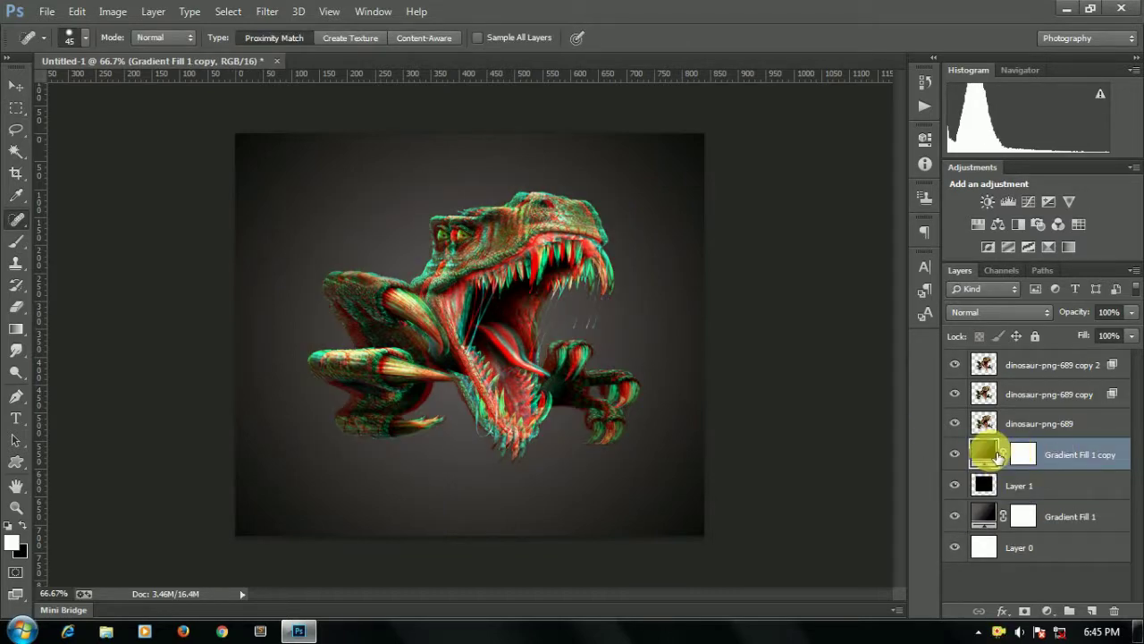
{"action": "right_click", "coordinate": [988, 455]}
{"action": "left_click", "coordinate": [766, 307]}
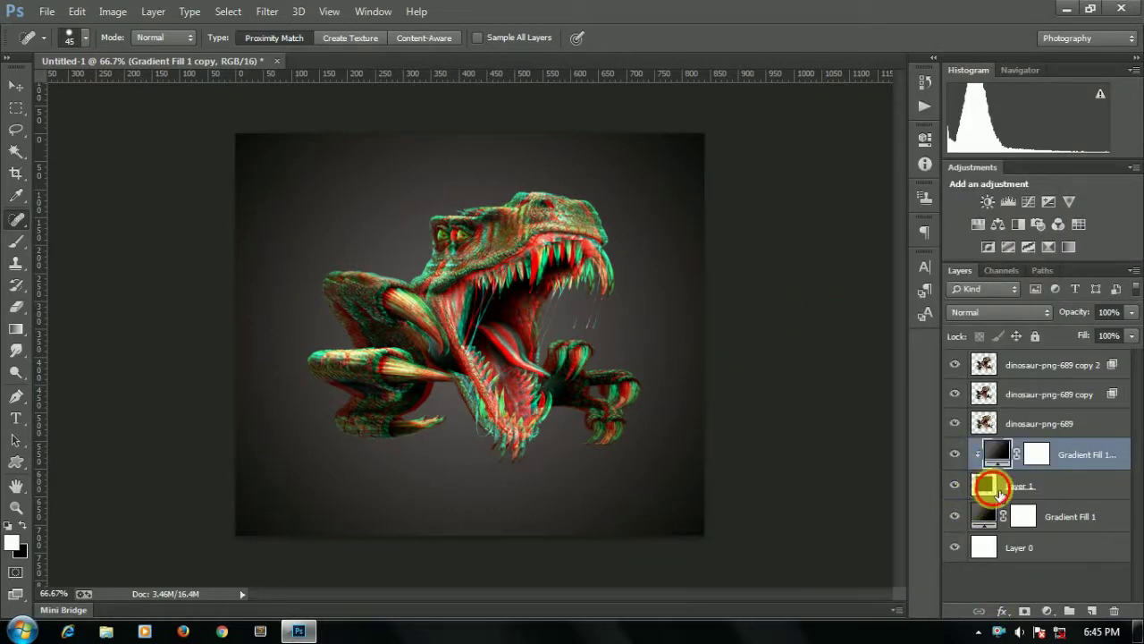
Begin adding a Stroke outline effect to the black Layer 1
{"action": "left_click", "coordinate": [984, 491]}
{"action": "left_click", "coordinate": [1001, 611]}
{"action": "left_click", "coordinate": [1022, 455]}
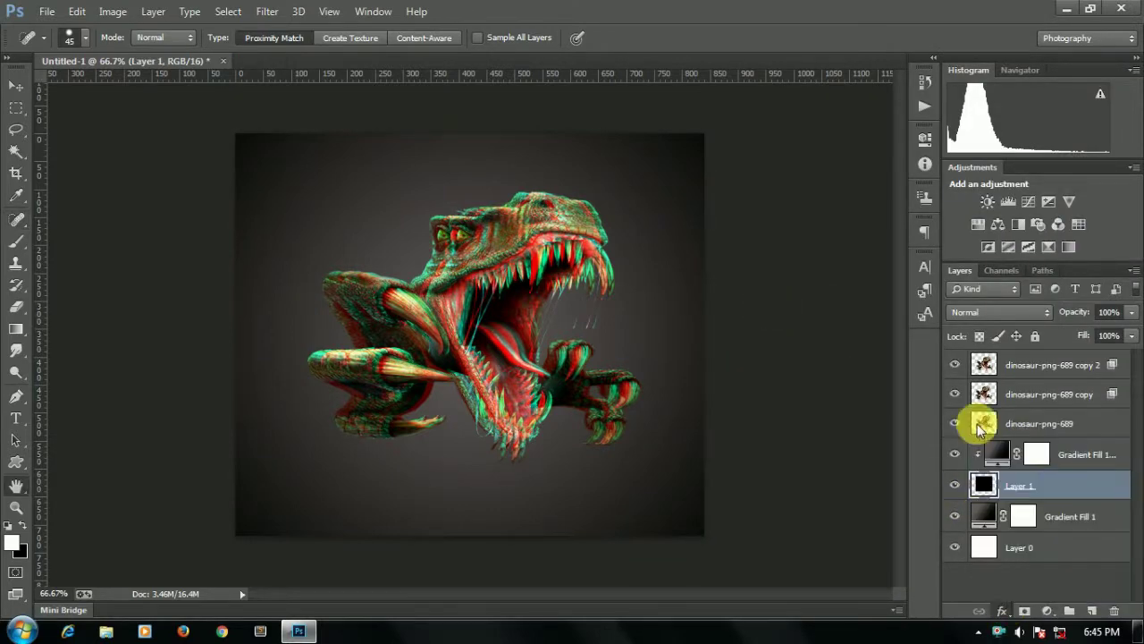
Add a white Stroke layer effect to the Layer 1 rectangle
{"action": "left_click", "coordinate": [827, 335]}
{"action": "left_click_drag", "start_coordinate": [761, 317], "coordinate": [682, 263]}
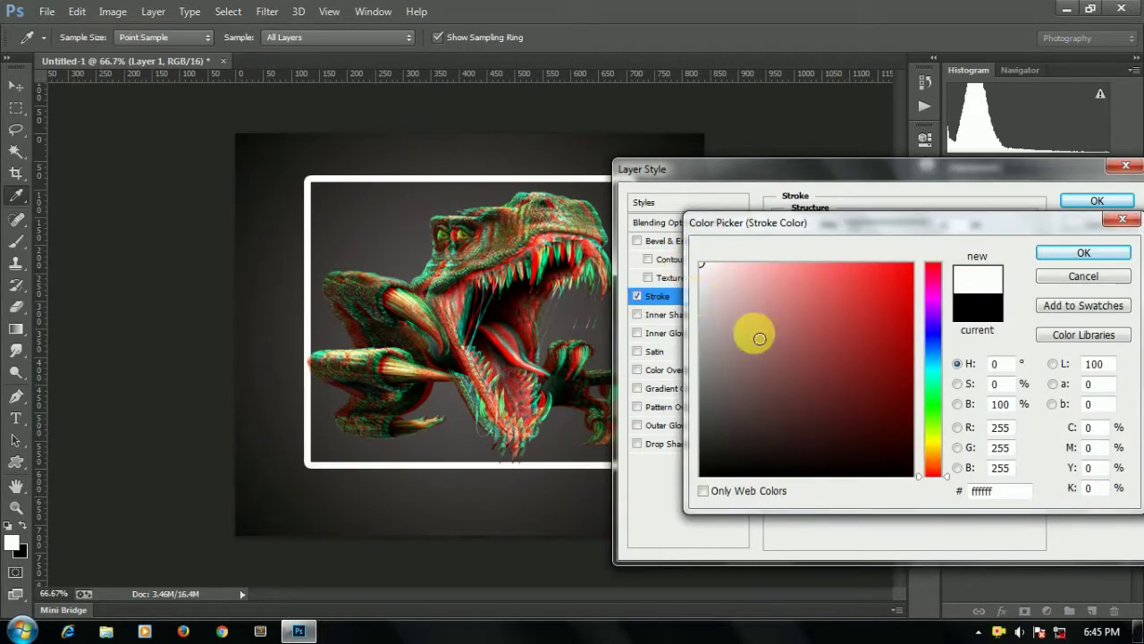
{"action": "left_click", "coordinate": [1064, 257]}
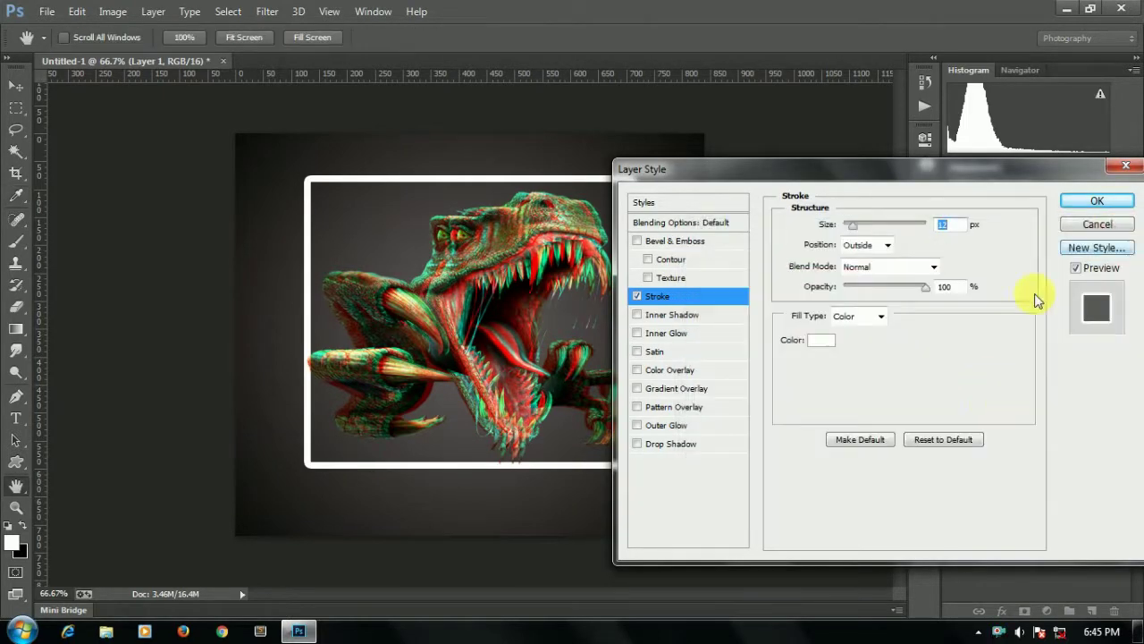
{"action": "left_click", "coordinate": [1091, 202]}
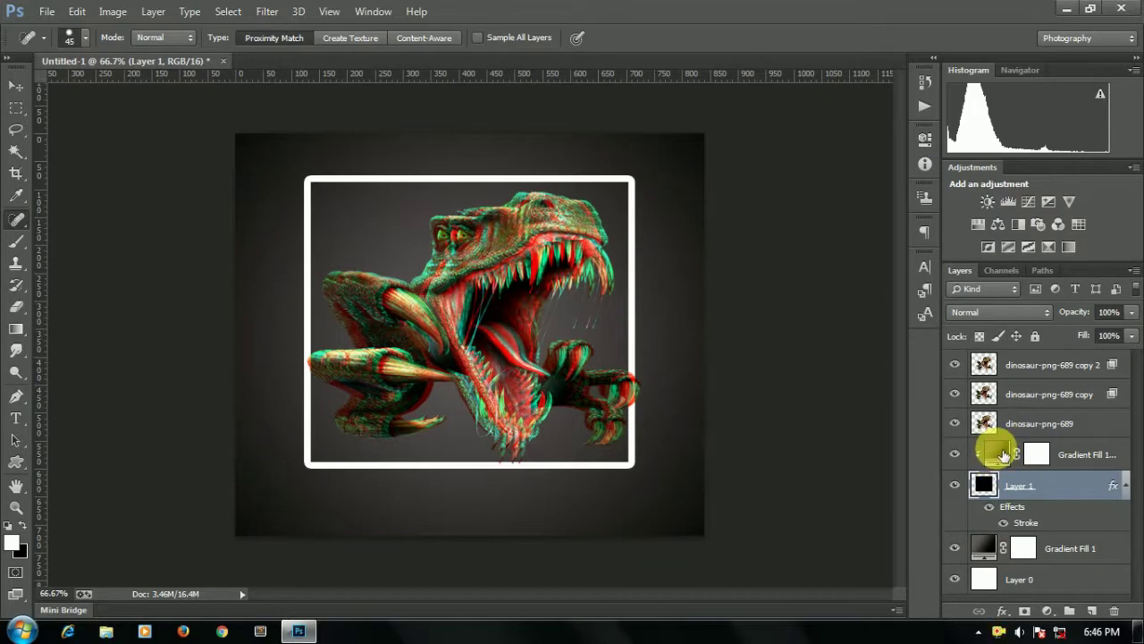
Change the gradient copy's left colour stop to dark grey #615a5a
{"action": "double_click", "coordinate": [981, 447]}
{"action": "left_click", "coordinate": [838, 278]}
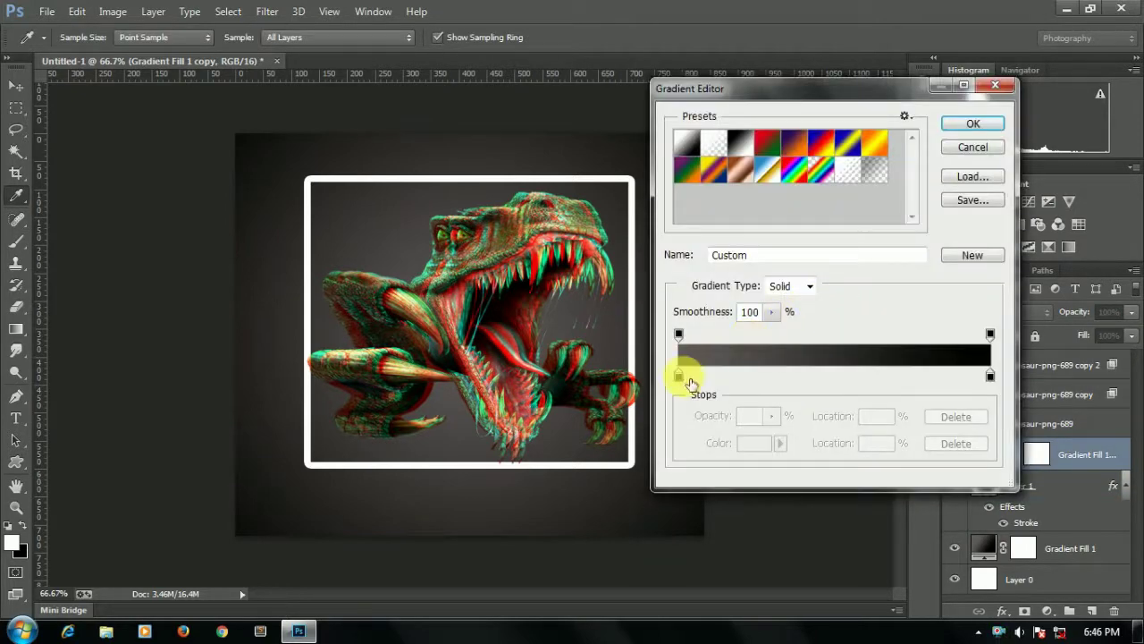
{"action": "left_click", "coordinate": [680, 376]}
{"action": "left_click", "coordinate": [753, 443]}
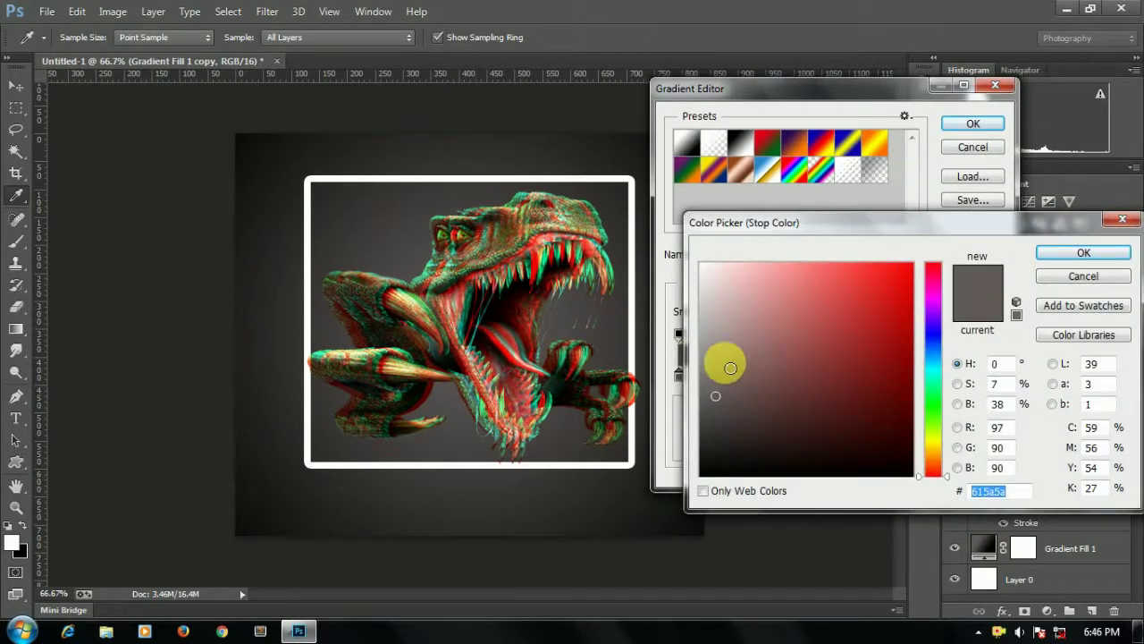
{"action": "left_click", "coordinate": [1080, 253]}
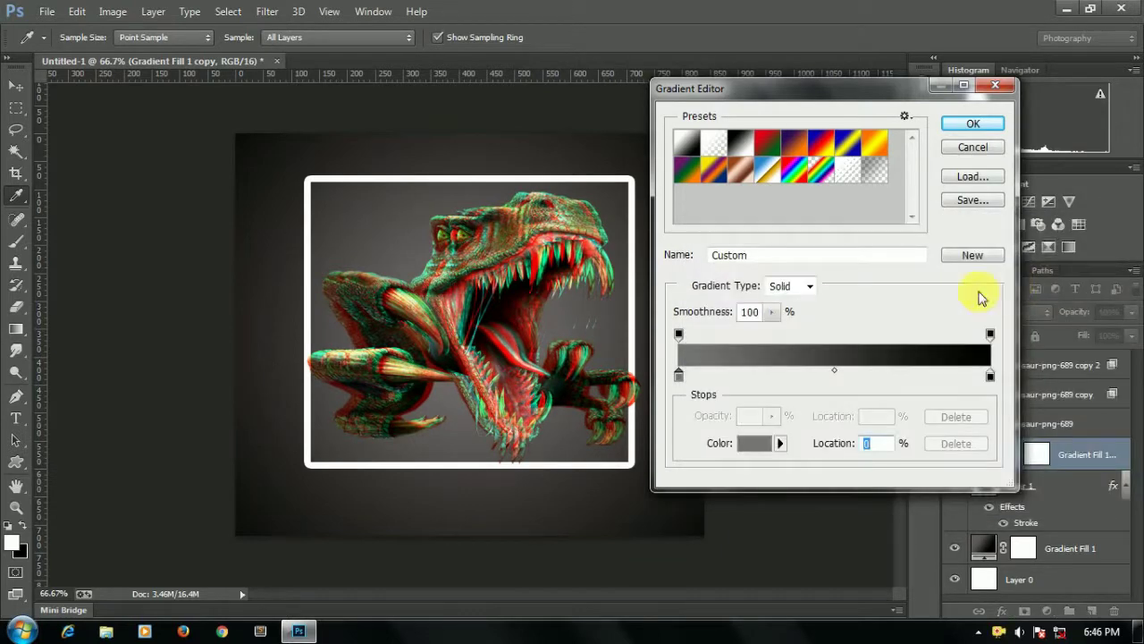
{"action": "left_click", "coordinate": [970, 127]}
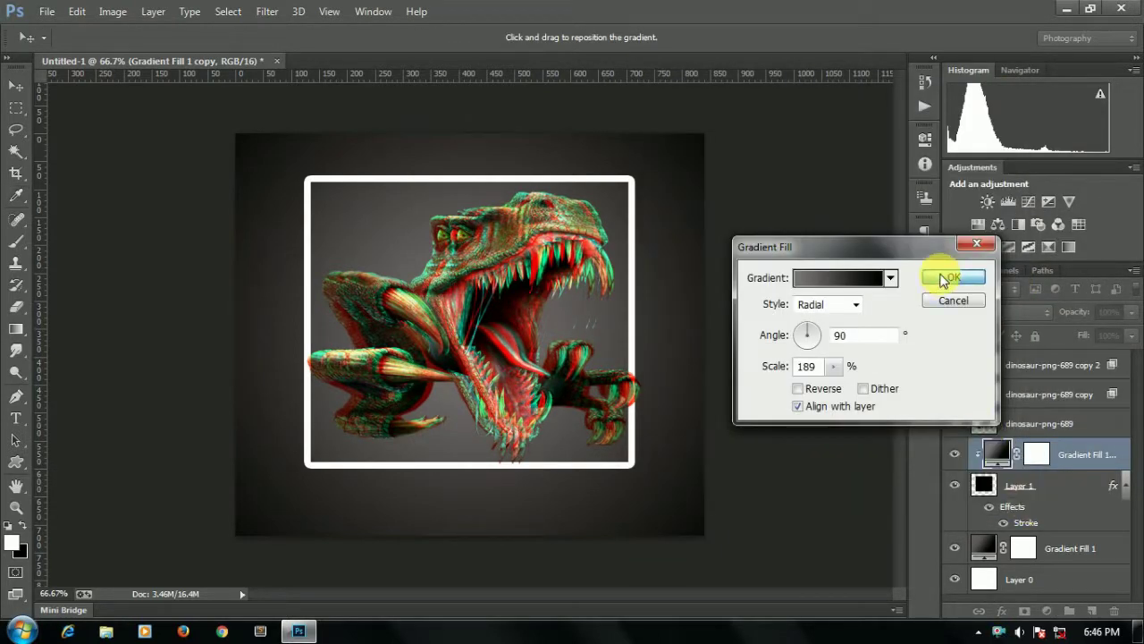
{"action": "left_click", "coordinate": [943, 280]}
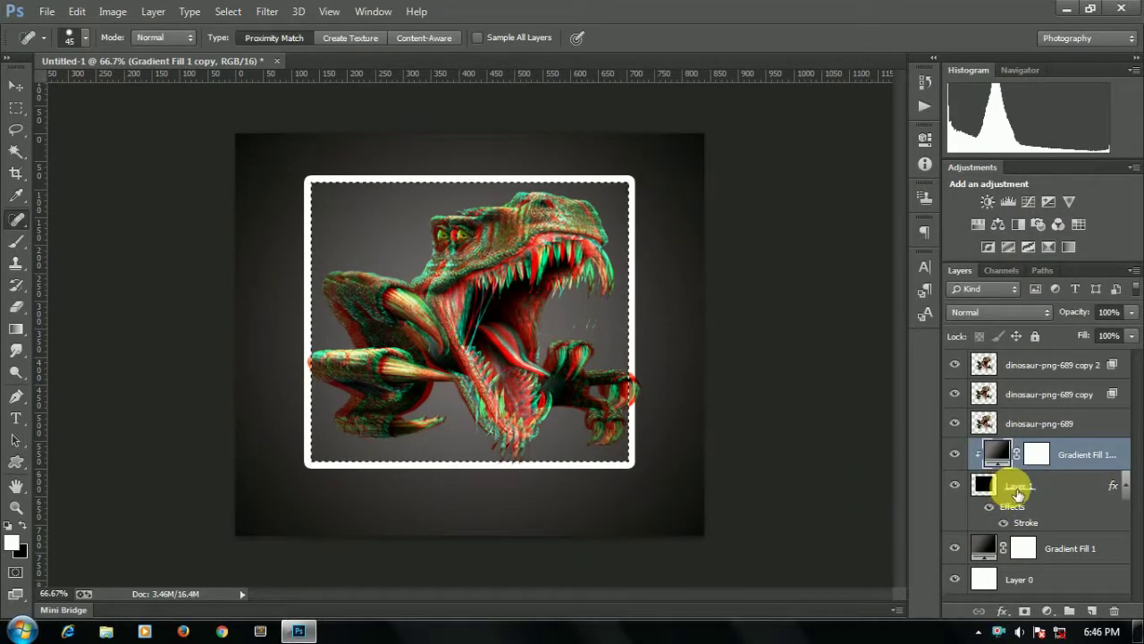
Scale the frame and its gradient to about 88%, then nudge them into place
{"action": "left_click", "coordinate": [1051, 486], "text": "ctrl"}
{"action": "key", "text": "ctrl+t"}
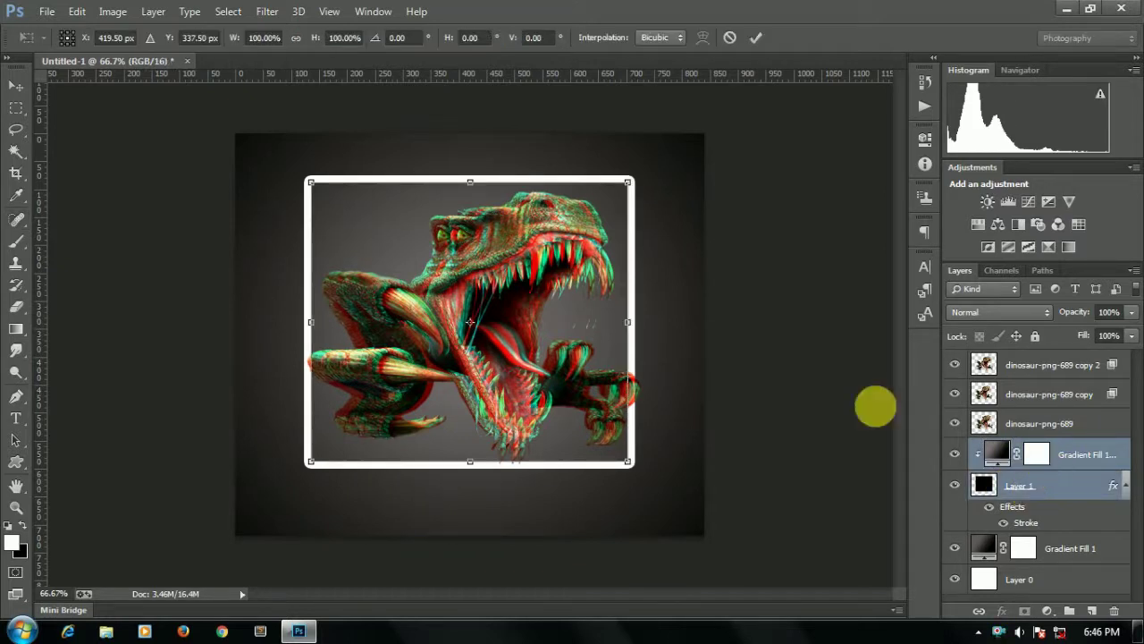
{"action": "left_click_drag", "start_coordinate": [632, 464], "coordinate": [611, 456]}
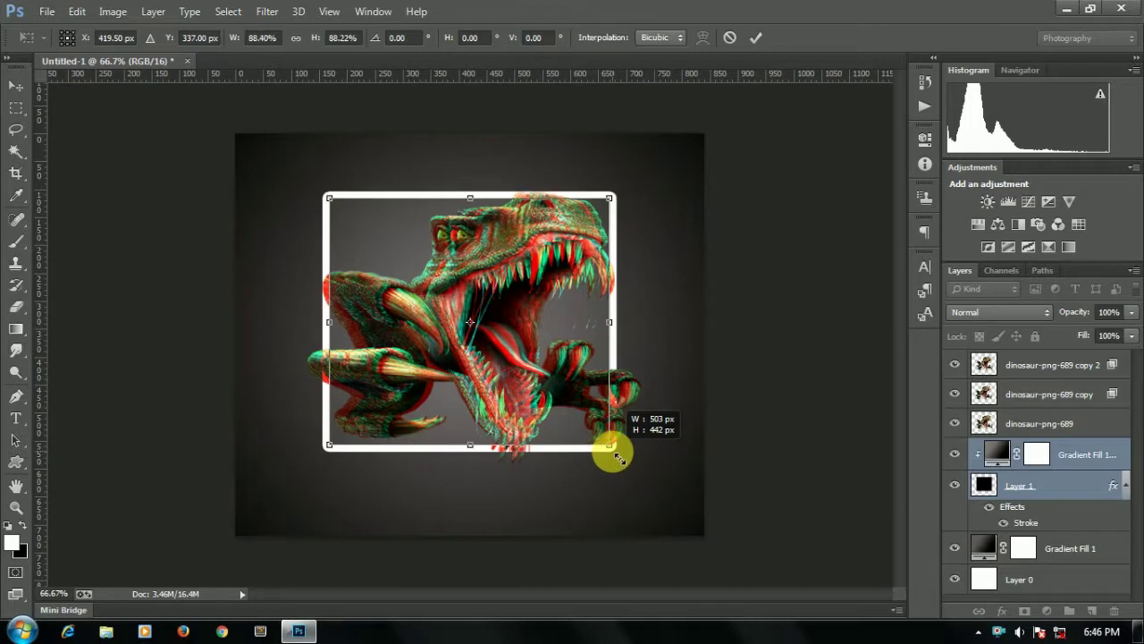
{"action": "key", "text": "Return"}
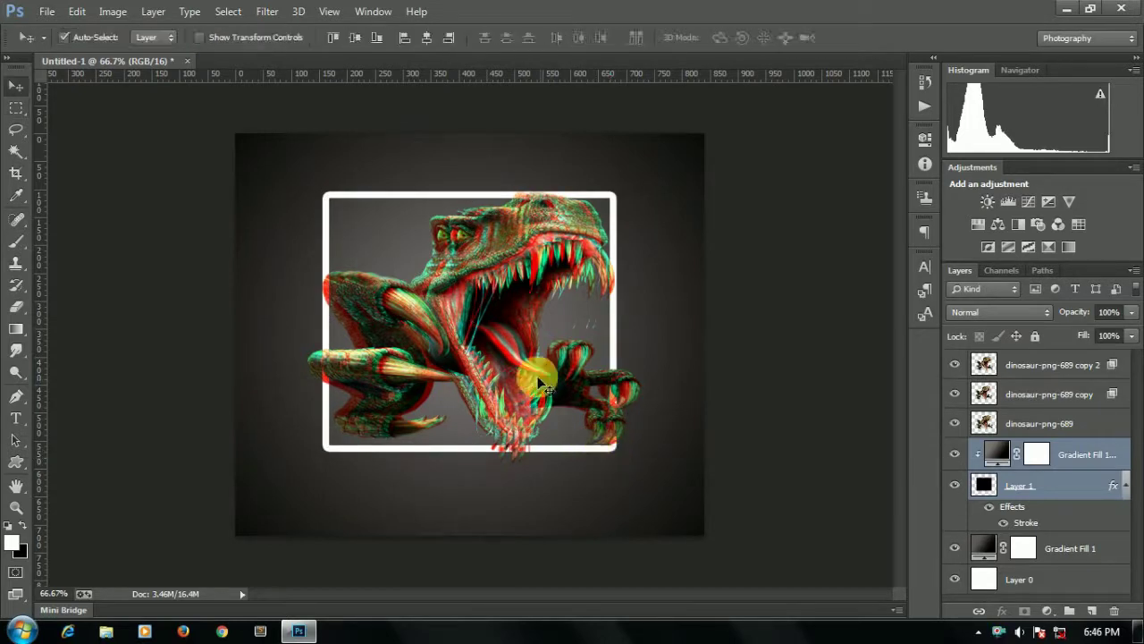
{"action": "key", "text": "Down"}
{"action": "key", "text": "Down"}
{"action": "key", "text": "Down"}
{"action": "key", "text": "Down"}
{"action": "key", "text": "Down"}
{"action": "key", "text": "Down"}
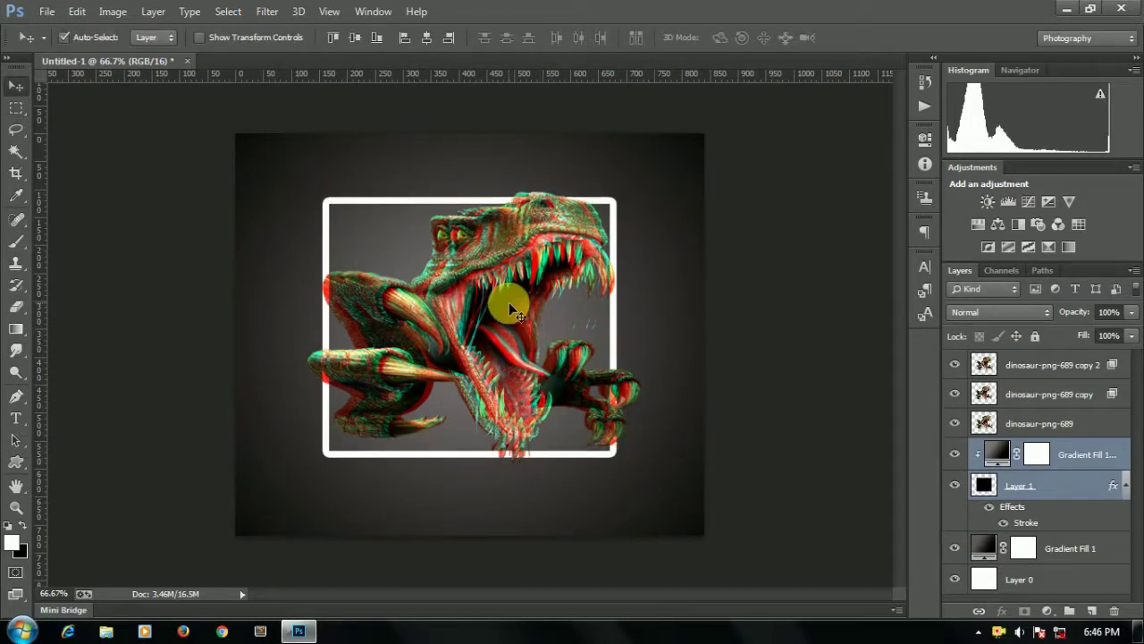
{"action": "key", "text": "Left"}
{"action": "key", "text": "Left"}
{"action": "key", "text": "Left"}
{"action": "key", "text": "Left"}
{"action": "key", "text": "Left"}
{"action": "key", "text": "Left"}
{"action": "key", "text": "Left"}
{"action": "key", "text": "Left"}
{"action": "key", "text": "Left"}
{"action": "key", "text": "Left"}
{"action": "key", "text": "Left"}
{"action": "key", "text": "Left"}
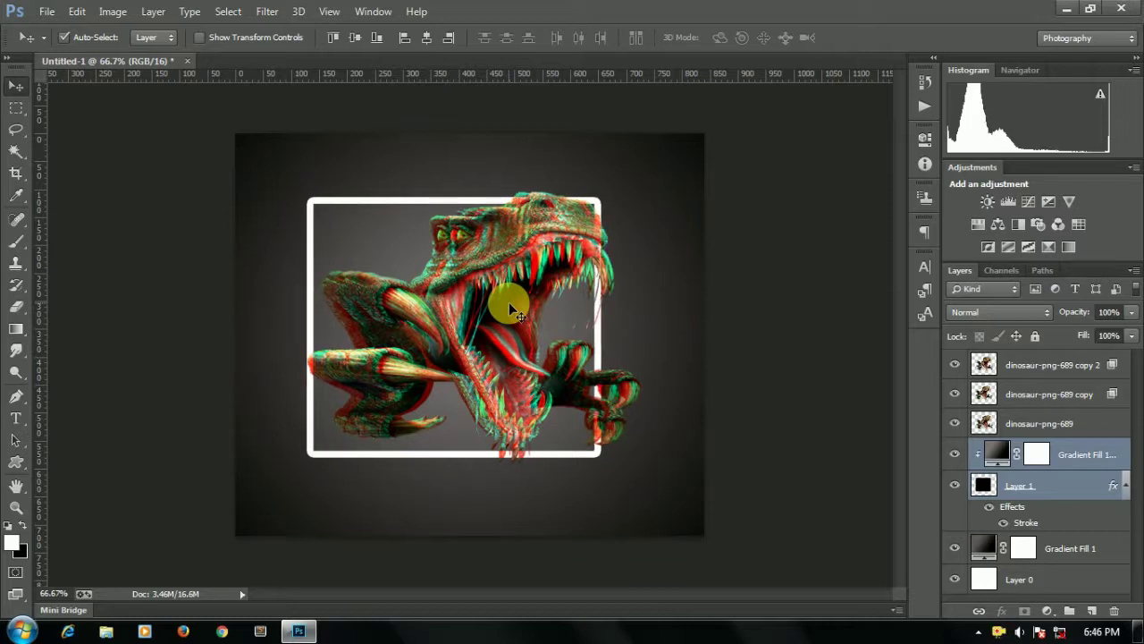
{"action": "key", "text": "Left"}
{"action": "key", "text": "Left"}
{"action": "key", "text": "Left"}
{"action": "key", "text": "Left"}
{"action": "key", "text": "Left"}
{"action": "key", "text": "Left"}
{"action": "key", "text": "Right"}
{"action": "key", "text": "Right"}
{"action": "key", "text": "Right"}
{"action": "key", "text": "Right"}
{"action": "key", "text": "Right"}
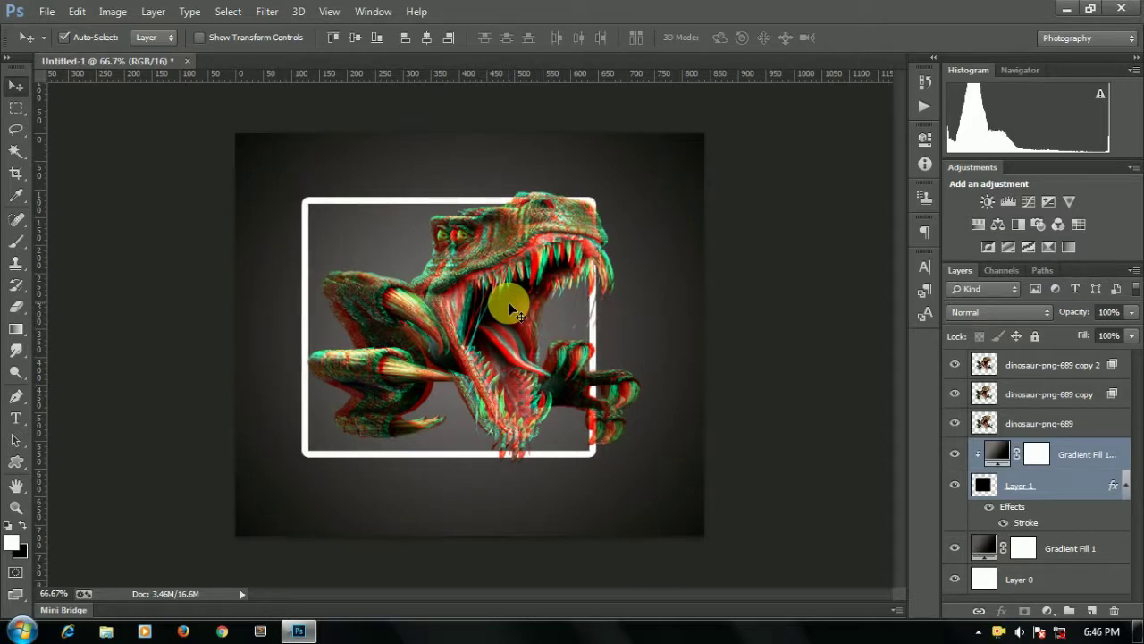
{"action": "key", "text": "Right"}
{"action": "key", "text": "Right"}
{"action": "key", "text": "Right"}
{"action": "key", "text": "Right"}
{"action": "key", "text": "Right"}
{"action": "key", "text": "Right"}
{"action": "key", "text": "Right"}
{"action": "key", "text": "Right"}
{"action": "key", "text": "Right"}
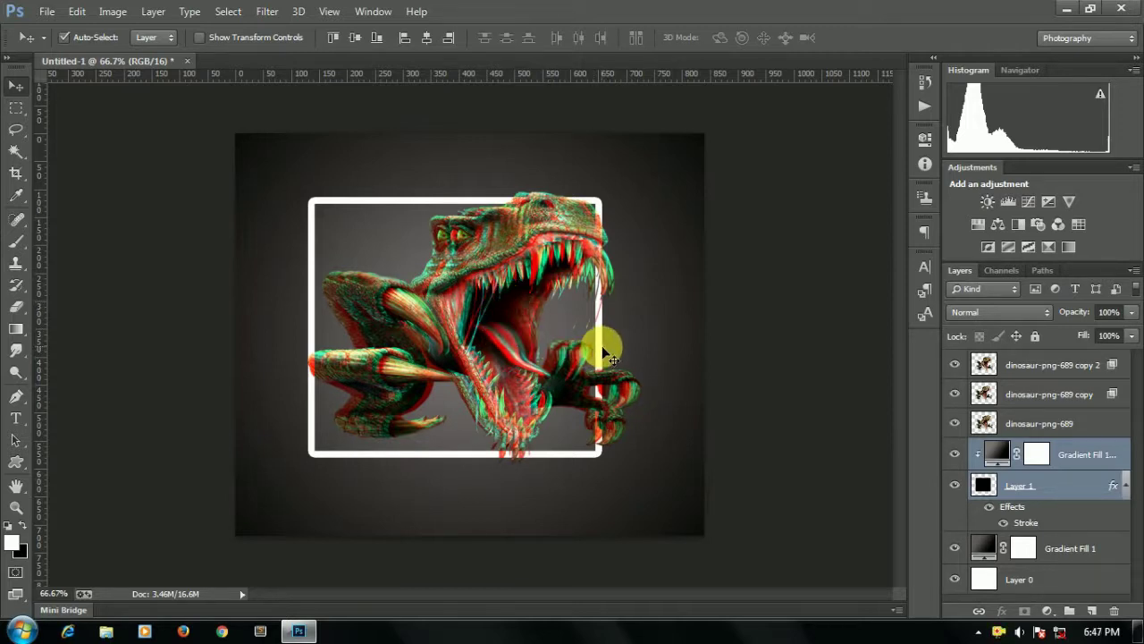
Enlarge the white frame to about 110% and nudge it to sit around the dinosaur
{"action": "key", "text": "ctrl+t"}
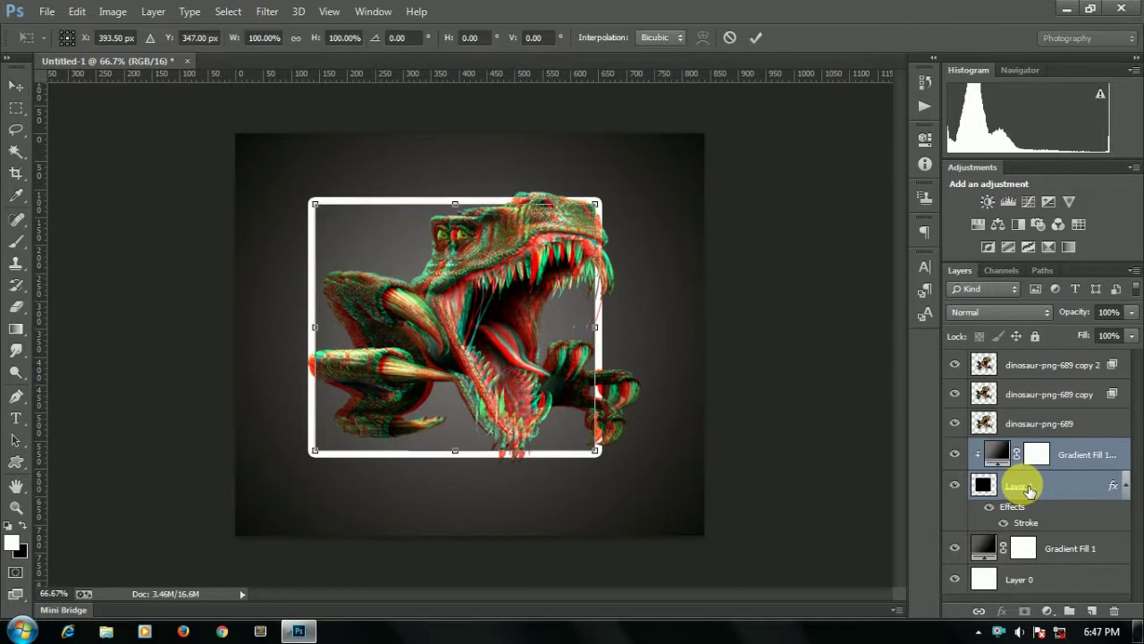
{"action": "left_click_drag", "start_coordinate": [601, 456], "coordinate": [615, 474]}
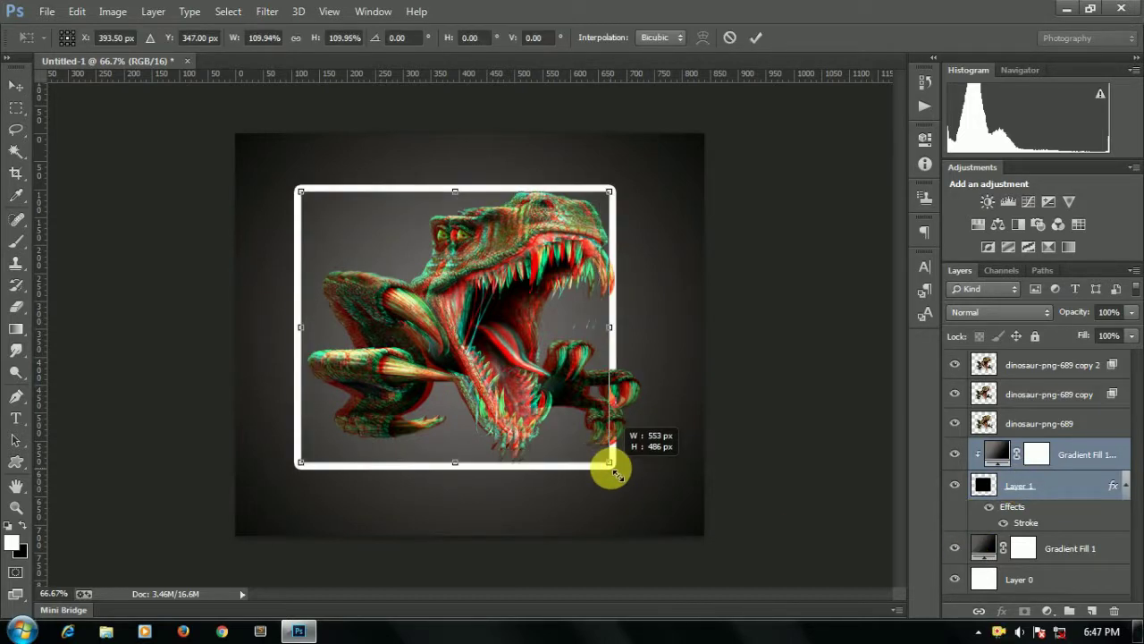
{"action": "key", "text": "Return"}
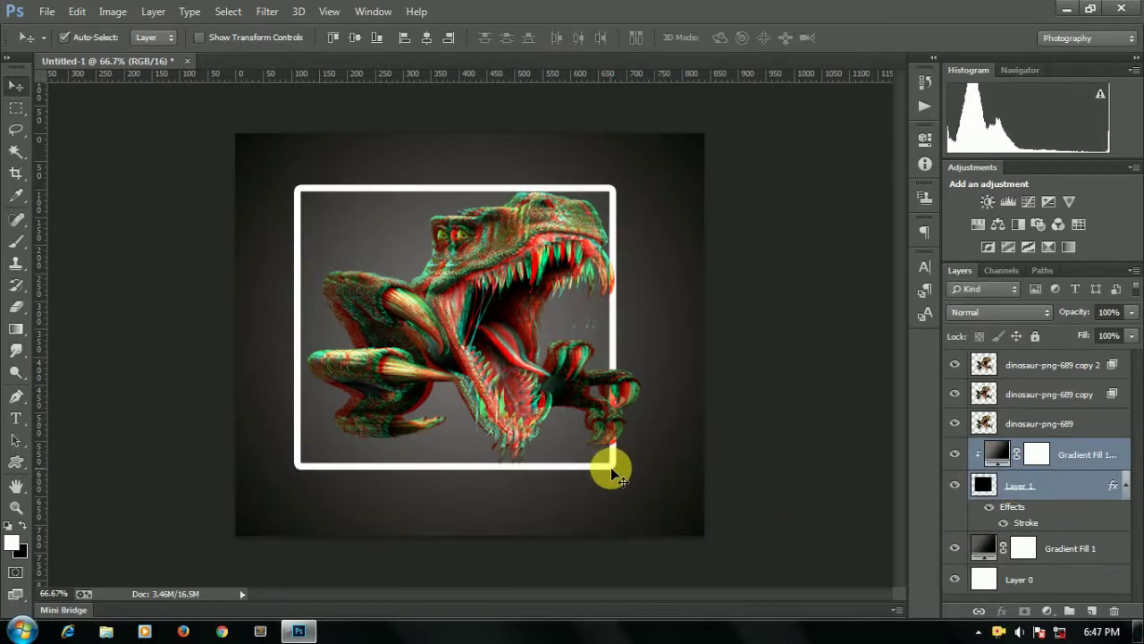
{"action": "key", "text": "Left"}
{"action": "key", "text": "Left"}
{"action": "key", "text": "Left"}
{"action": "key", "text": "Left"}
{"action": "key", "text": "Left"}
{"action": "key", "text": "Left"}
{"action": "key", "text": "Down"}
{"action": "key", "text": "Down"}
{"action": "key", "text": "Down"}
{"action": "key", "text": "Down"}
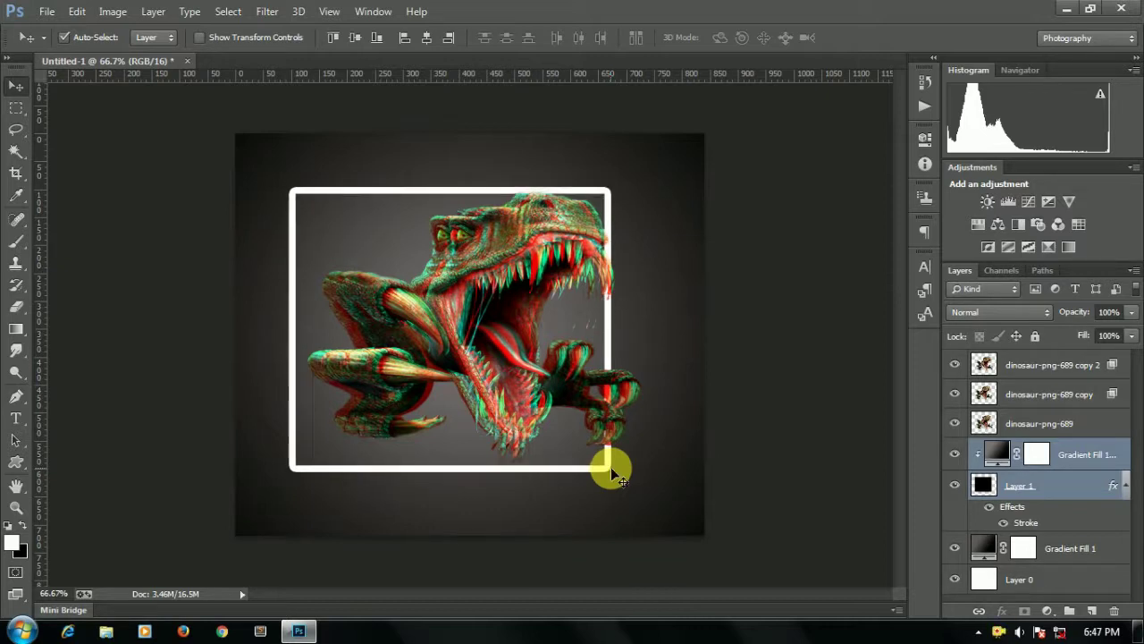
{"action": "key", "text": "Right"}
{"action": "key", "text": "Right"}
{"action": "key", "text": "Right"}
{"action": "key", "text": "Right"}
{"action": "key", "text": "Right"}
{"action": "key", "text": "Right"}
{"action": "key", "text": "Right"}
{"action": "key", "text": "Right"}
{"action": "key", "text": "Right"}
{"action": "key", "text": "Right"}
{"action": "key", "text": "Right"}
{"action": "key", "text": "Right"}
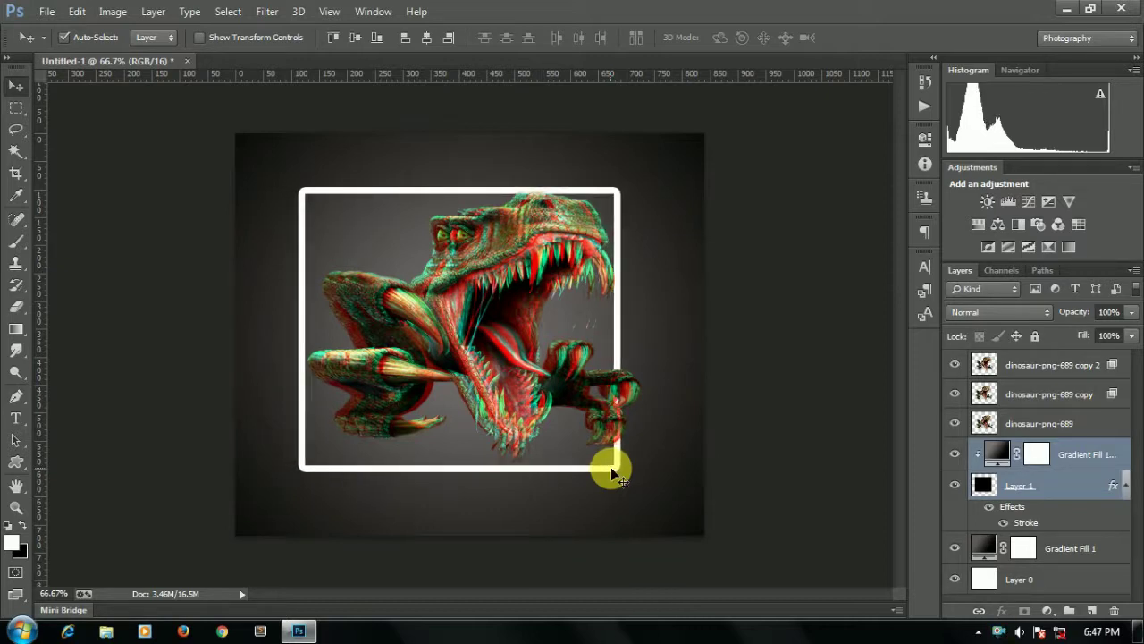
{"action": "key", "text": "Right"}
{"action": "key", "text": "Right"}
{"action": "key", "text": "Right"}
{"action": "key", "text": "Right"}
{"action": "key", "text": "Right"}
{"action": "key", "text": "Right"}
{"action": "key", "text": "Right"}
{"action": "key", "text": "Right"}
{"action": "key", "text": "Right"}
{"action": "key", "text": "Right"}
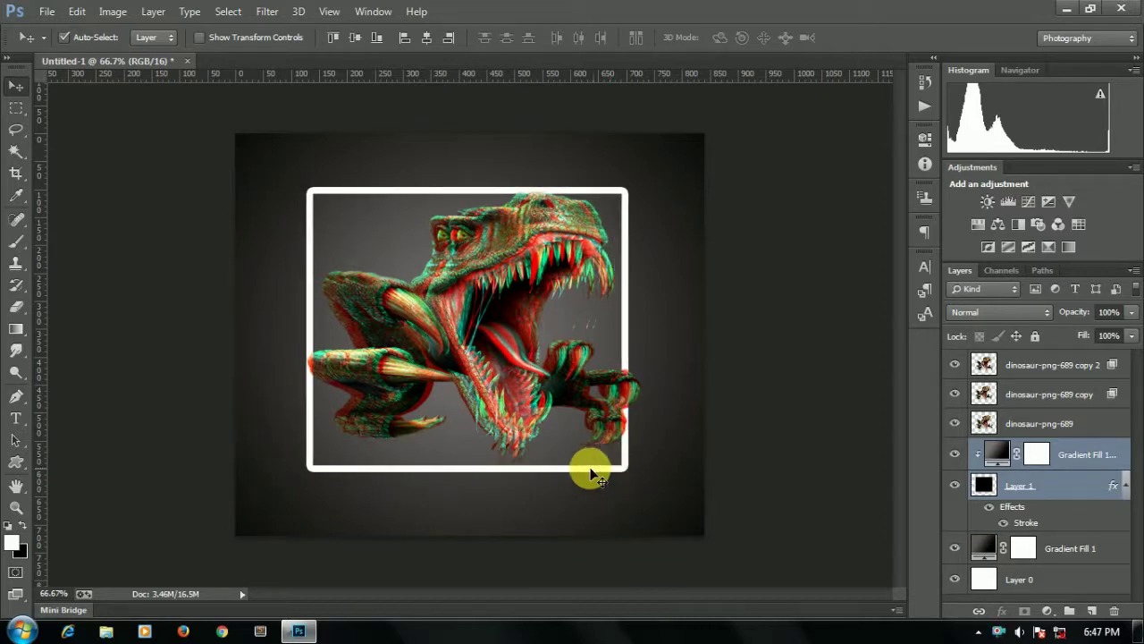
Move all three dinosaur layers together so the jaws and claw poke past the frame's right edge
{"action": "left_click", "coordinate": [983, 365]}
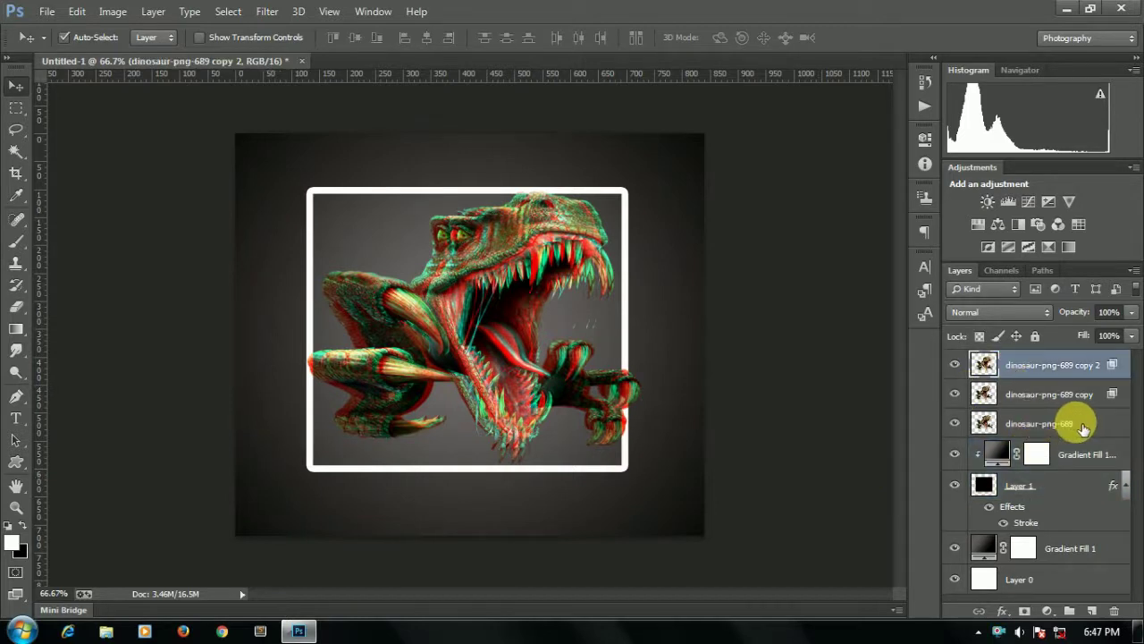
{"action": "left_click", "coordinate": [1083, 429], "text": "shift"}
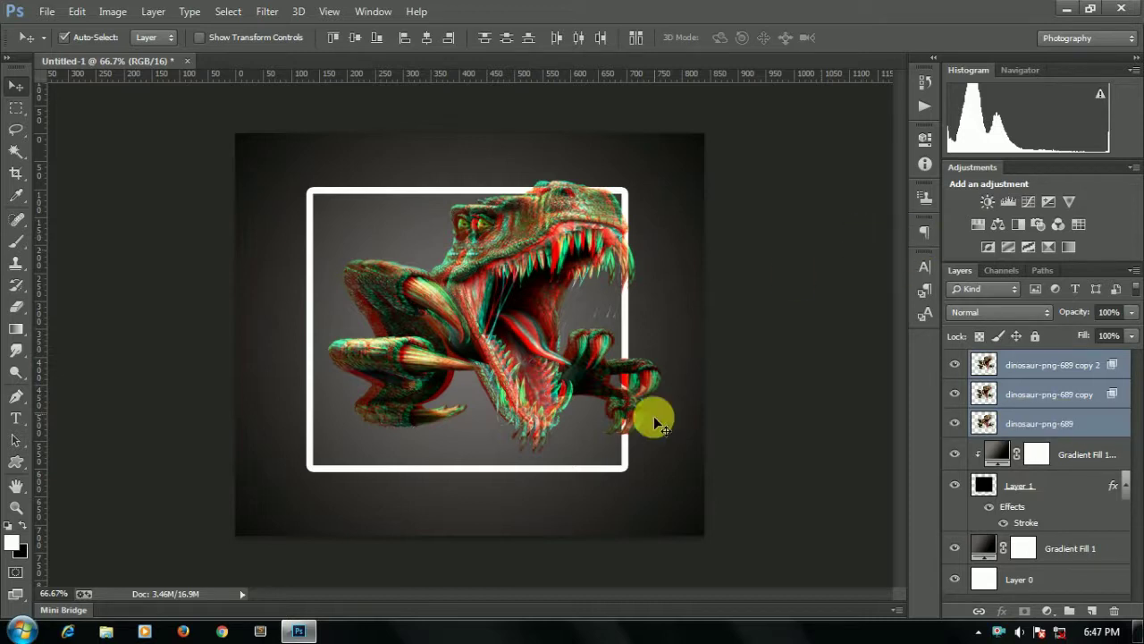
{"action": "left_click", "coordinate": [1094, 371]}
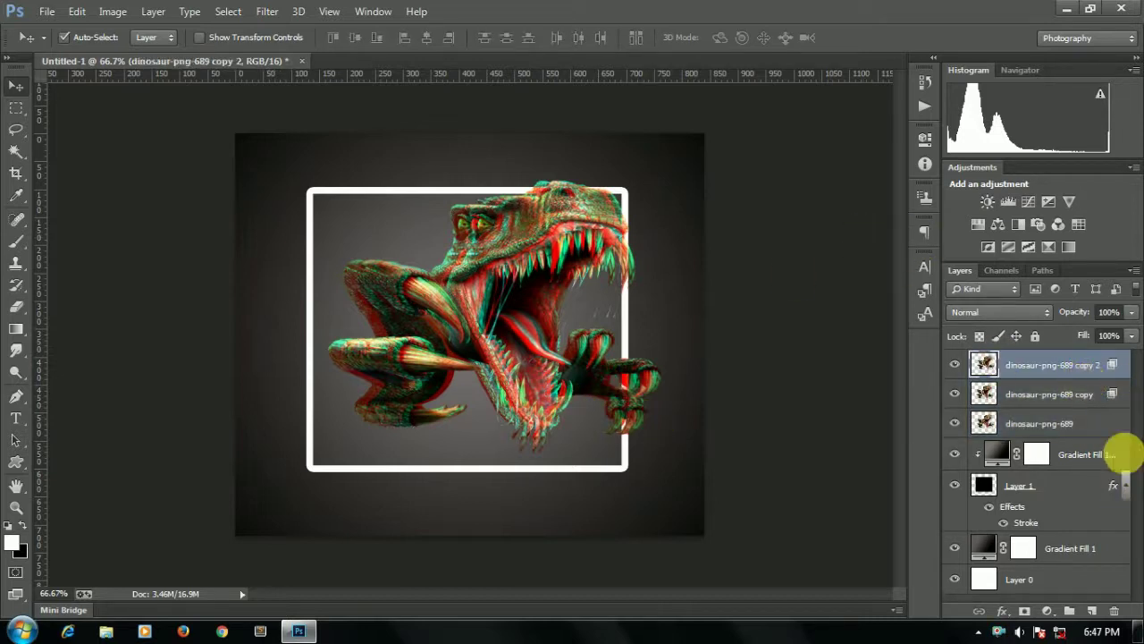
{"action": "left_click", "coordinate": [24, 458]}
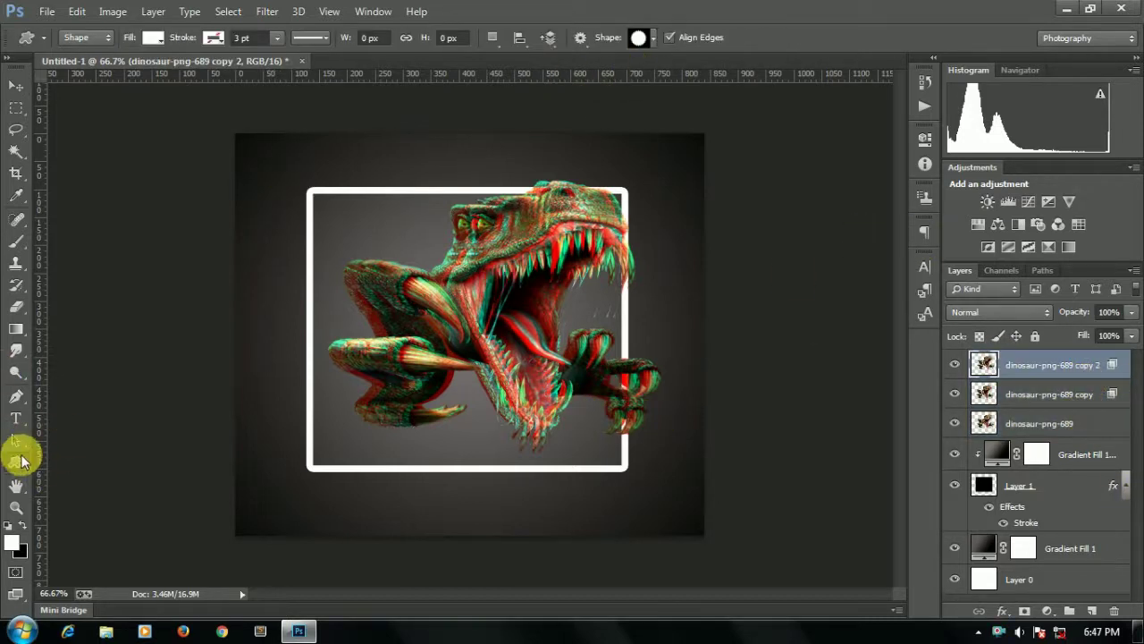
Draw a white 155×155 px starburst custom shape over the frame's lower-left corner
{"action": "left_click", "coordinate": [654, 40]}
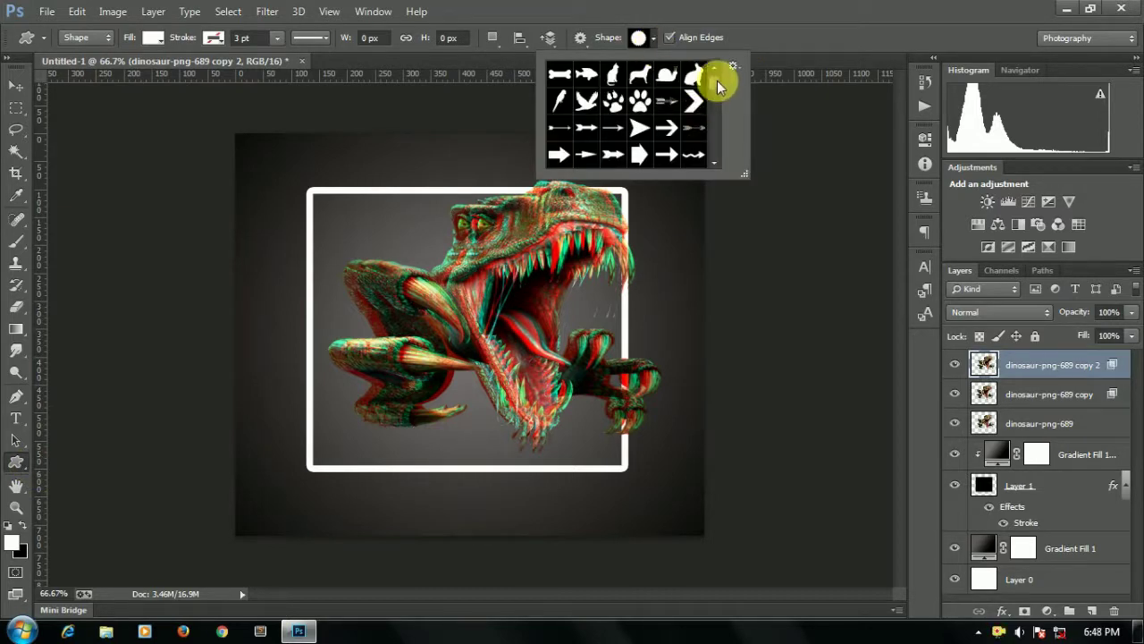
{"action": "left_click_drag", "start_coordinate": [715, 78], "coordinate": [715, 92]}
{"action": "scroll", "coordinate": [715, 95], "scroll_direction": "down", "scroll_amount": 2}
{"action": "scroll", "coordinate": [715, 94], "scroll_direction": "up", "scroll_amount": 1}
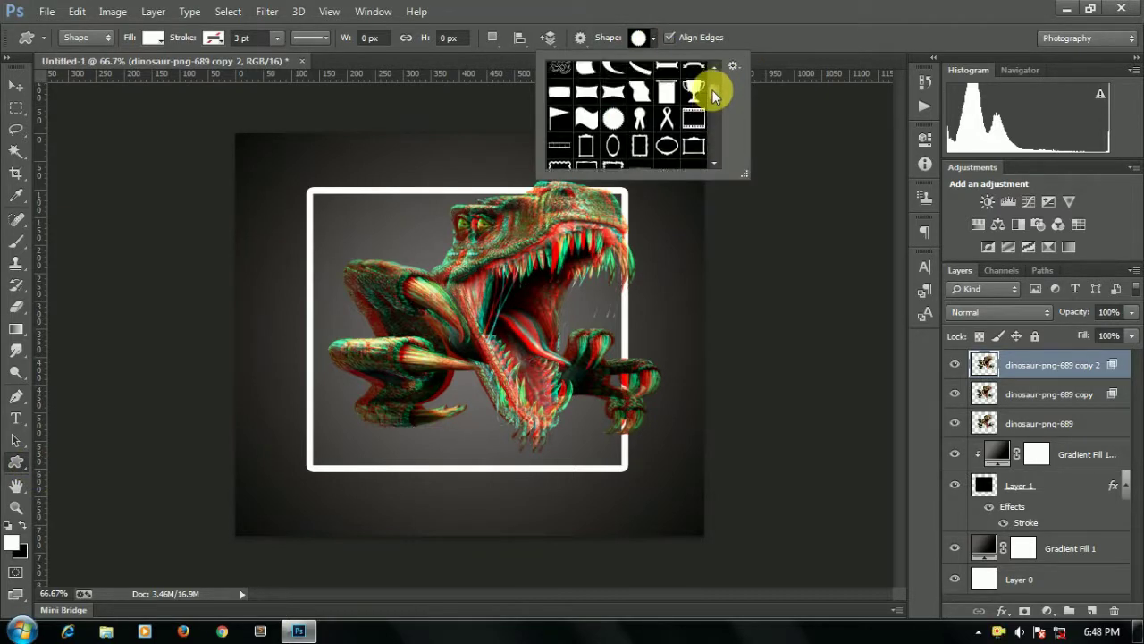
{"action": "scroll", "coordinate": [713, 94], "scroll_direction": "up", "scroll_amount": 2}
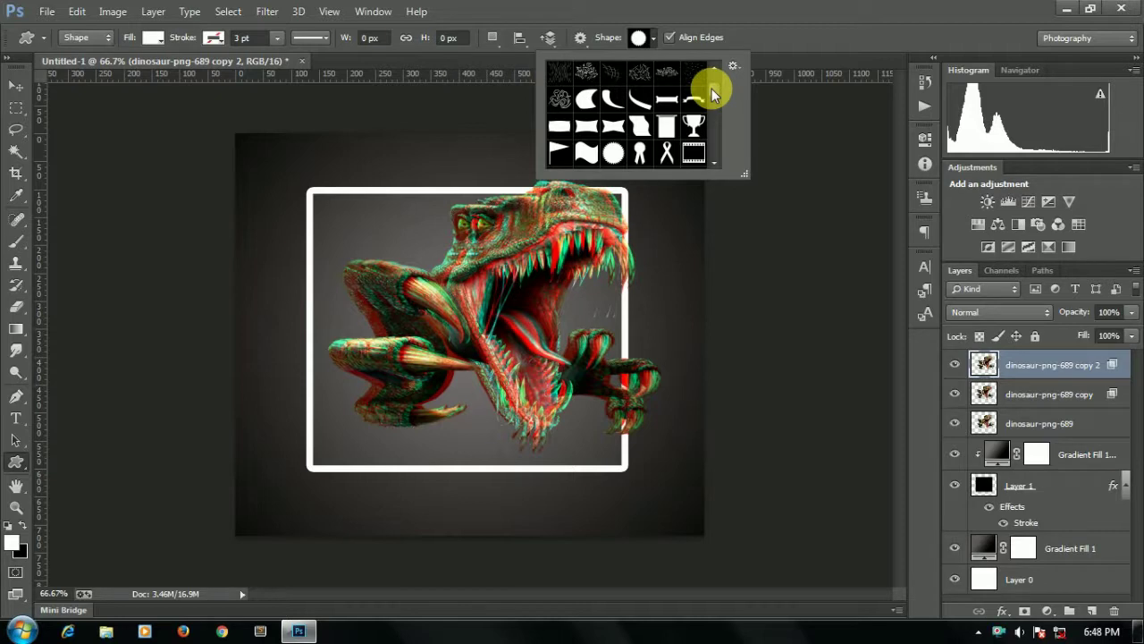
{"action": "left_click", "coordinate": [796, 32]}
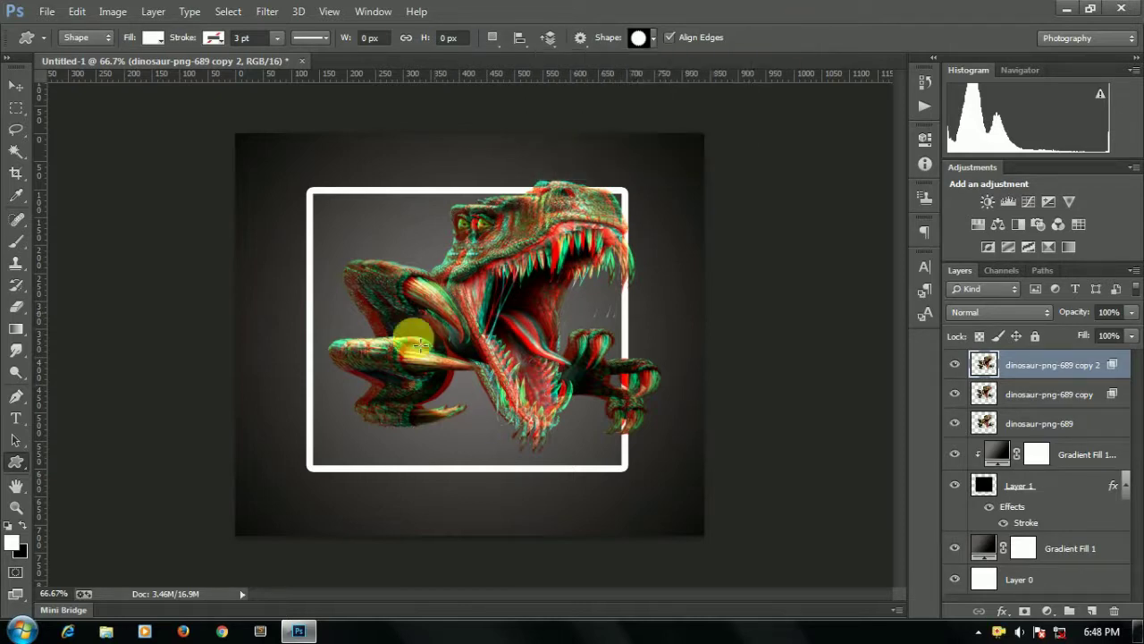
{"action": "left_click_drag", "start_coordinate": [300, 414], "coordinate": [384, 501]}
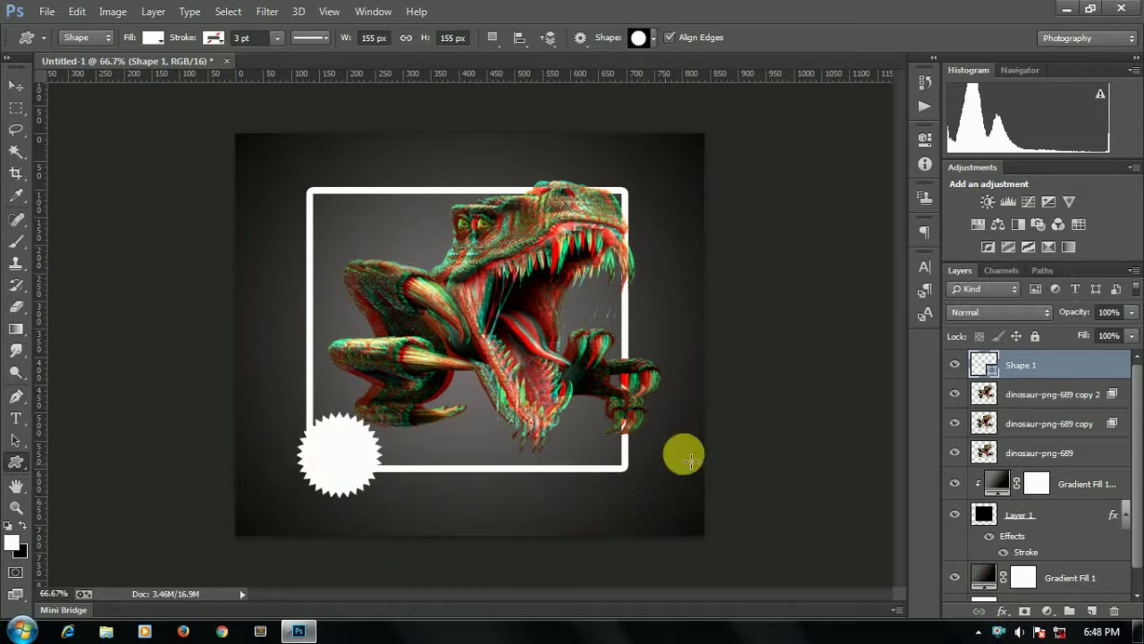
Type a white '3D' title on the starburst with a hard drop shadow (distance 13, size 0)
{"action": "key", "text": "t"}
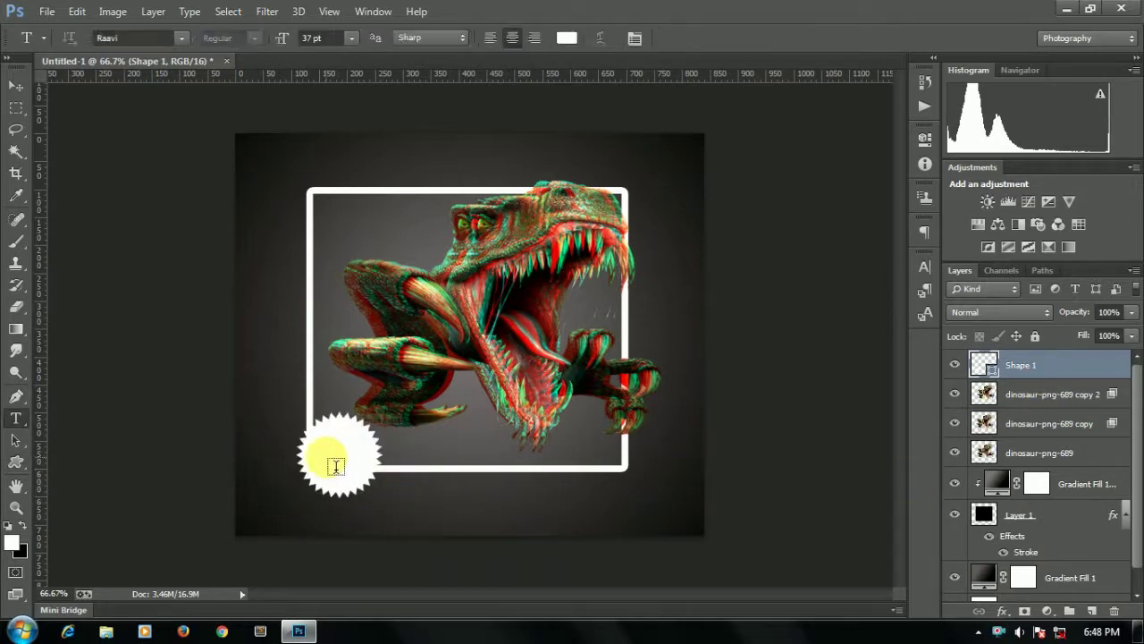
{"action": "left_click", "coordinate": [325, 456]}
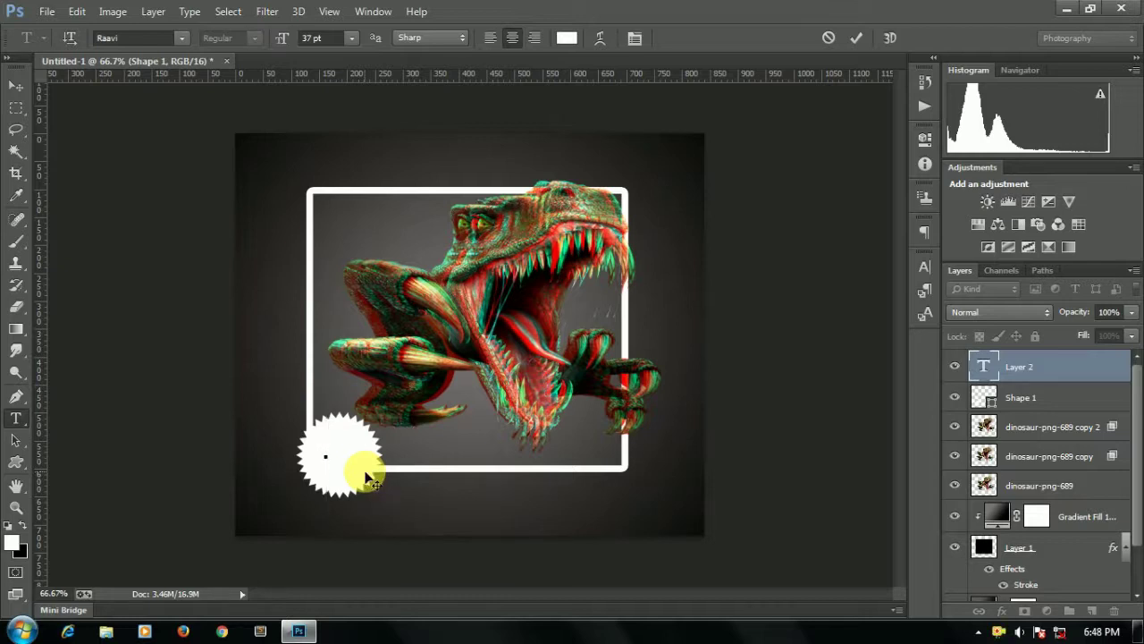
{"action": "type", "text": "3D"}
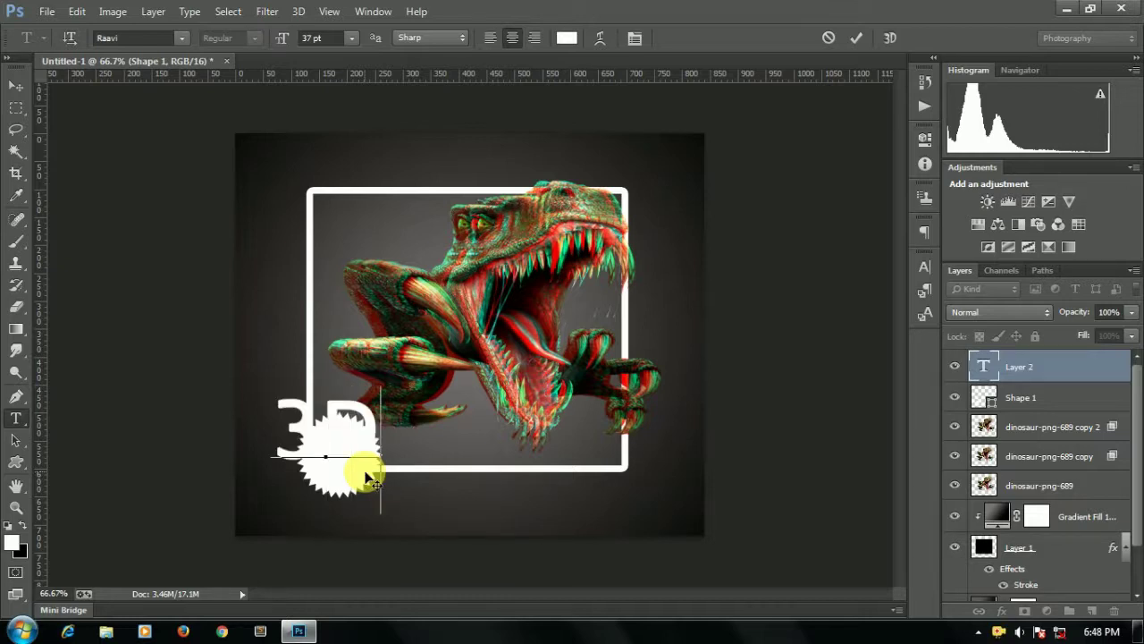
{"action": "key", "text": "ctrl+a"}
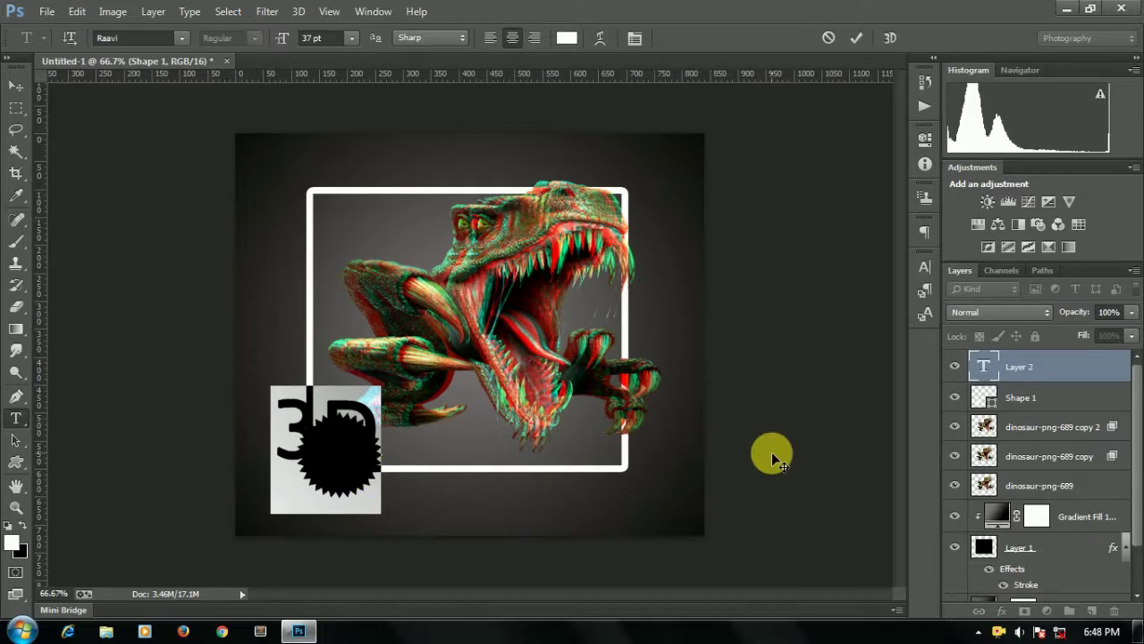
{"action": "key", "text": "ctrl+Return"}
{"action": "left_click", "coordinate": [1001, 611]}
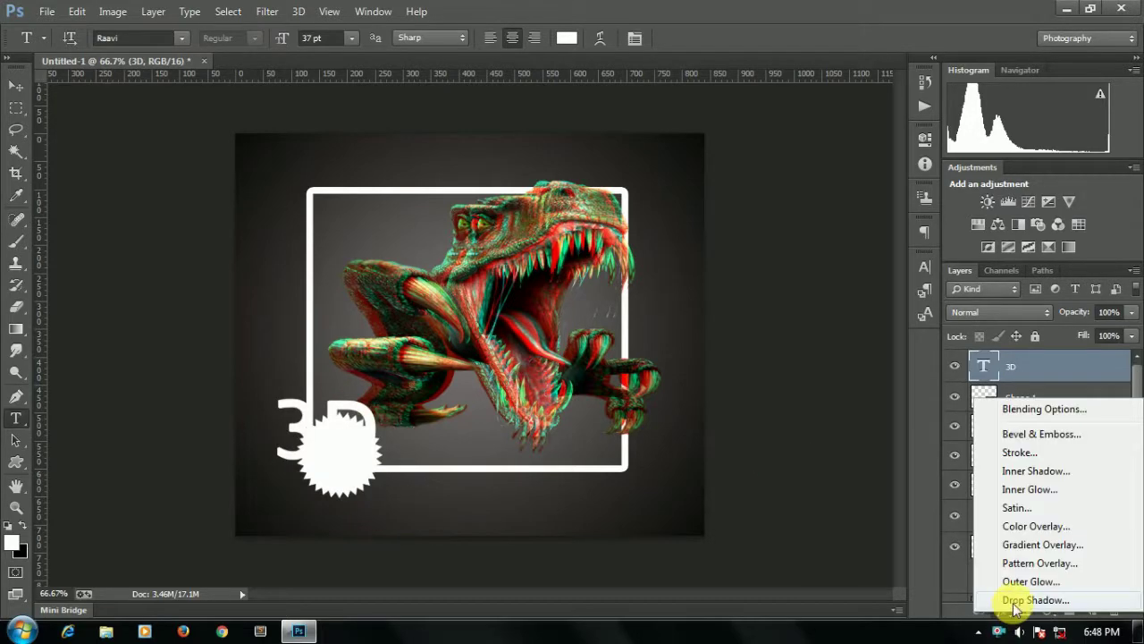
{"action": "left_click", "coordinate": [1015, 600]}
{"action": "left_click_drag", "start_coordinate": [851, 304], "coordinate": [852, 338]}
{"action": "left_click", "coordinate": [1097, 202]}
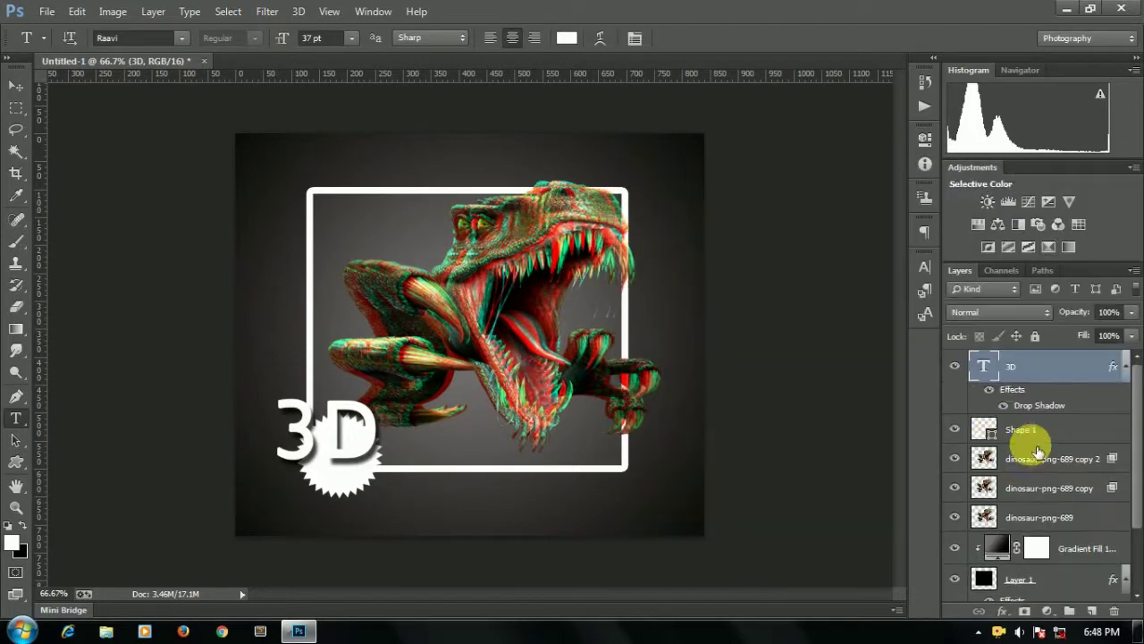
Scale the 3D text to 83%, centre it on the starburst, and duplicate its layer
{"action": "key", "text": "v"}
{"action": "left_click_drag", "start_coordinate": [342, 455], "coordinate": [350, 472]}
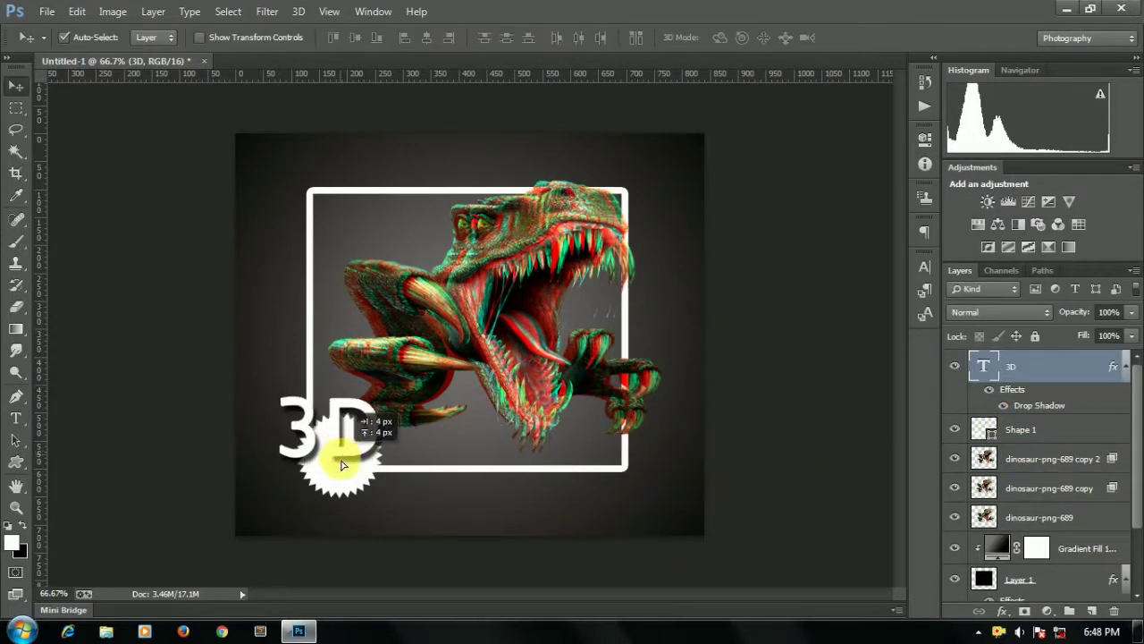
{"action": "key", "text": "ctrl+t"}
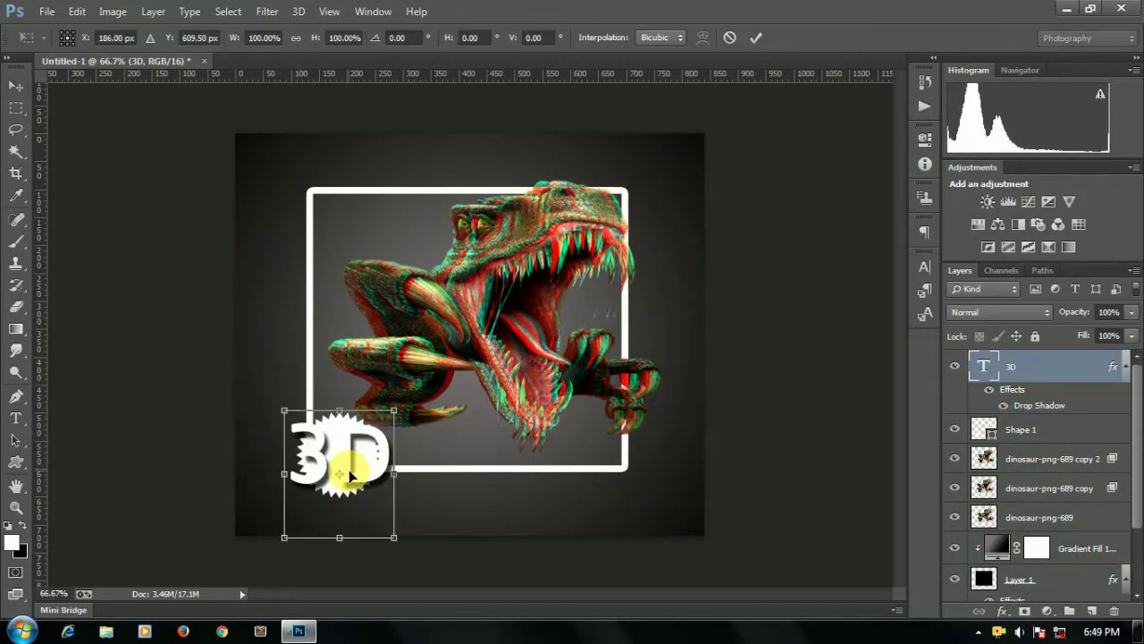
{"action": "left_click_drag", "start_coordinate": [396, 536], "coordinate": [385, 526]}
{"action": "left_click_drag", "start_coordinate": [362, 487], "coordinate": [367, 468]}
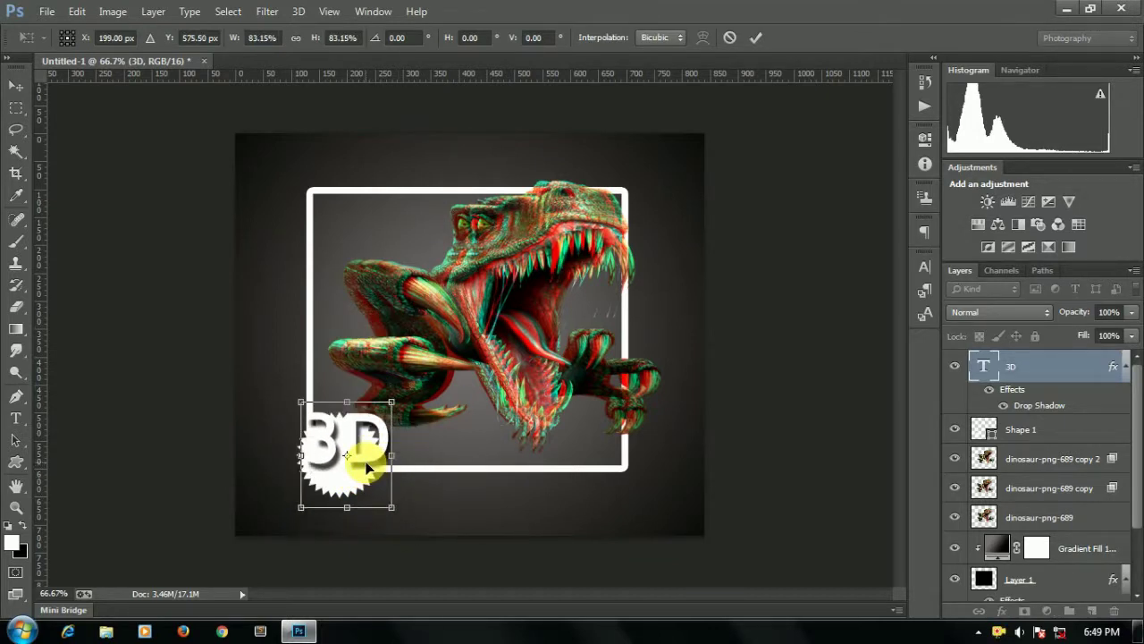
{"action": "key", "text": "Return"}
{"action": "key", "text": "ctrl+j"}
{"action": "key", "text": "ctrl+j"}
Set blending options on the 3D copy layers, turning off the red channel for 3D copy
{"action": "right_click", "coordinate": [1009, 366]}
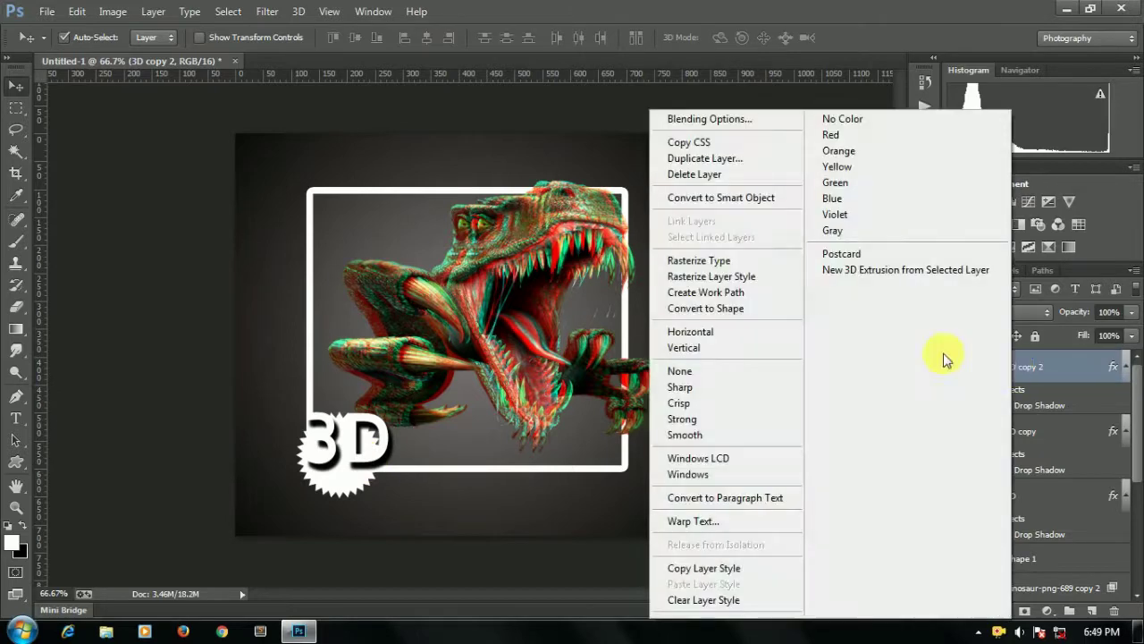
{"action": "left_click", "coordinate": [1055, 369]}
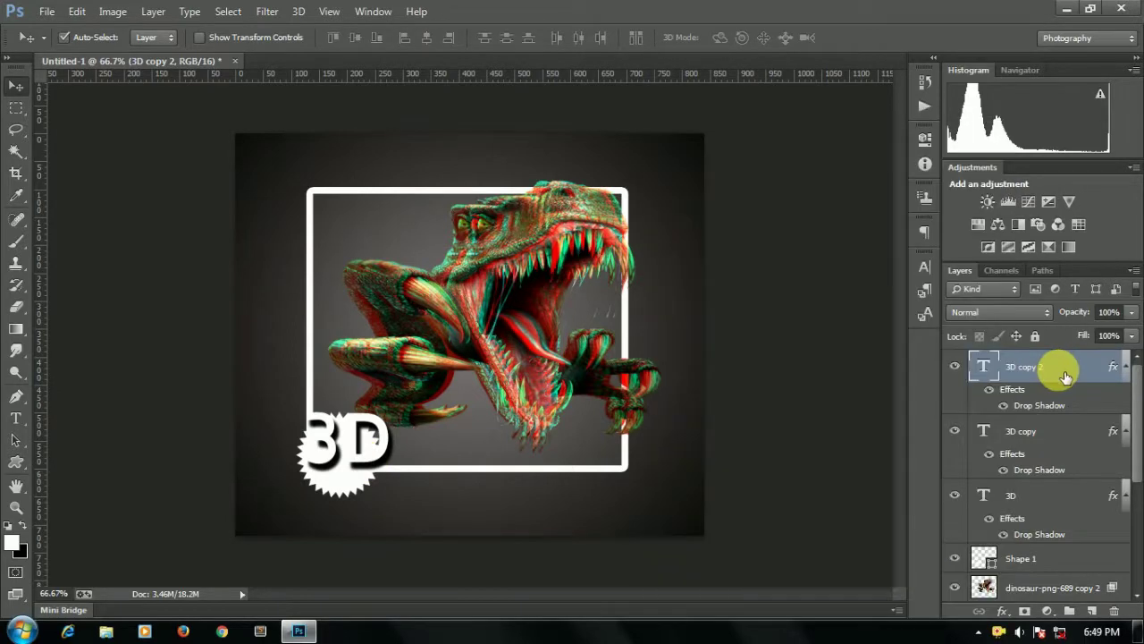
{"action": "right_click", "coordinate": [1065, 376]}
{"action": "left_click", "coordinate": [766, 119]}
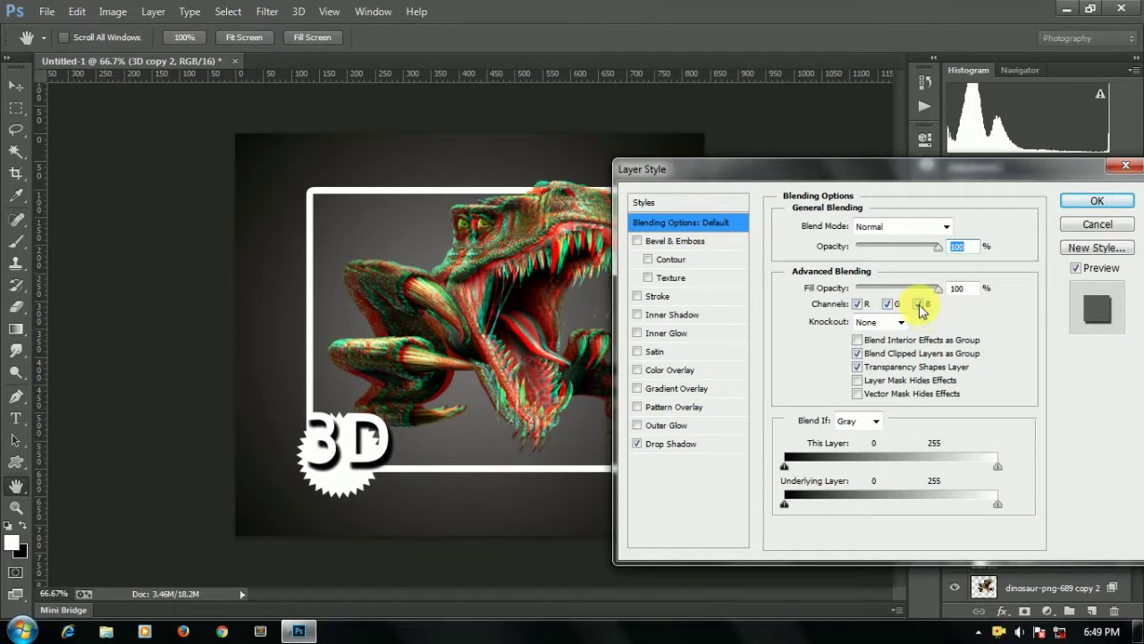
{"action": "left_click", "coordinate": [1090, 201]}
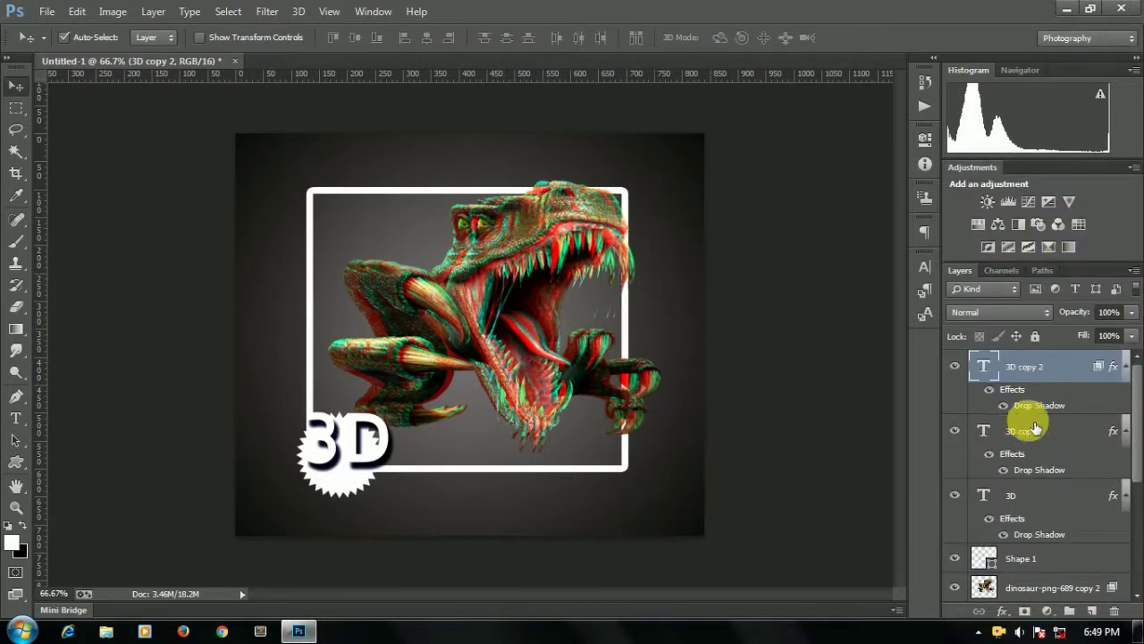
{"action": "left_click", "coordinate": [1034, 428]}
{"action": "right_click", "coordinate": [1037, 434]}
{"action": "left_click", "coordinate": [760, 120]}
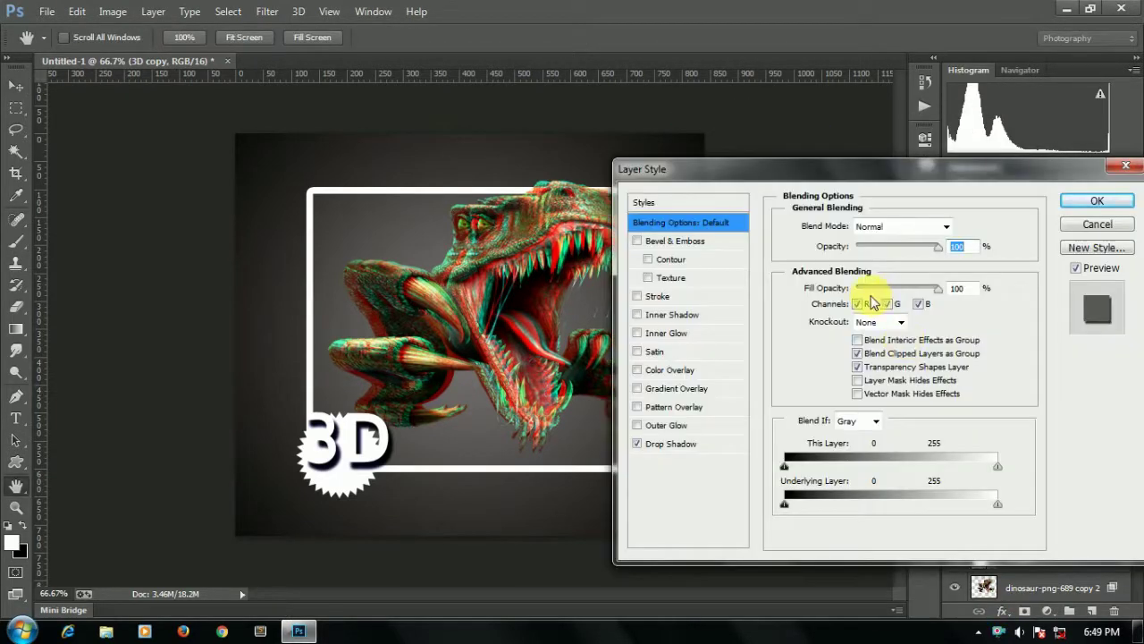
{"action": "left_click", "coordinate": [858, 304]}
{"action": "left_click", "coordinate": [1074, 206]}
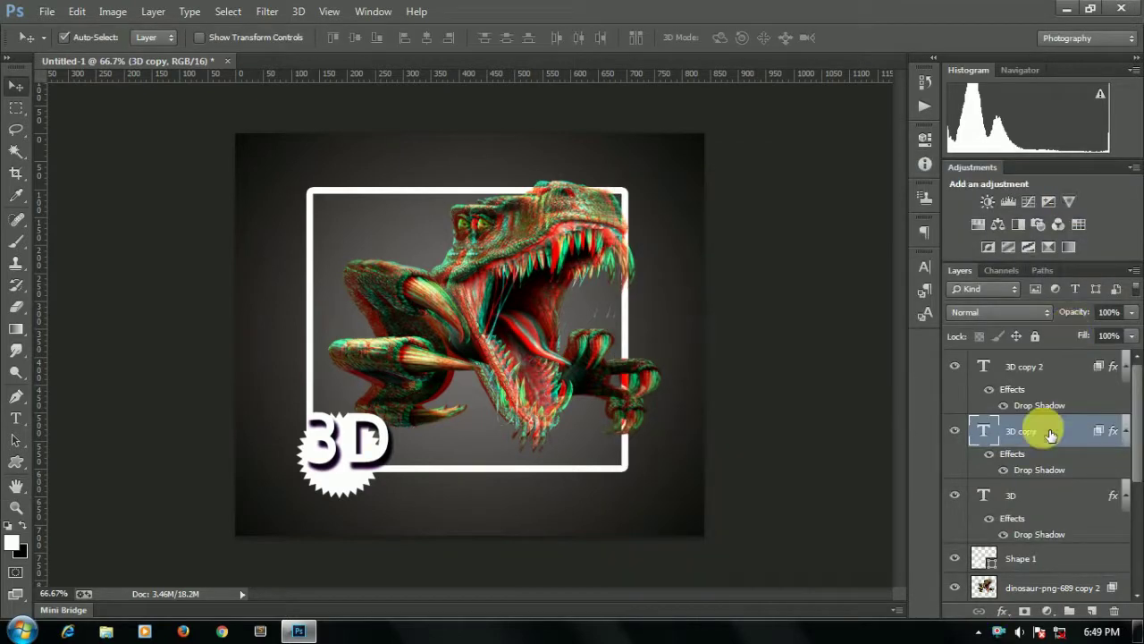
Offset 3D copy 2 to the right and set its channels to blue on, red off
{"action": "left_click", "coordinate": [1124, 366]}
{"action": "left_click", "coordinate": [1128, 399]}
{"action": "left_click", "coordinate": [1064, 370]}
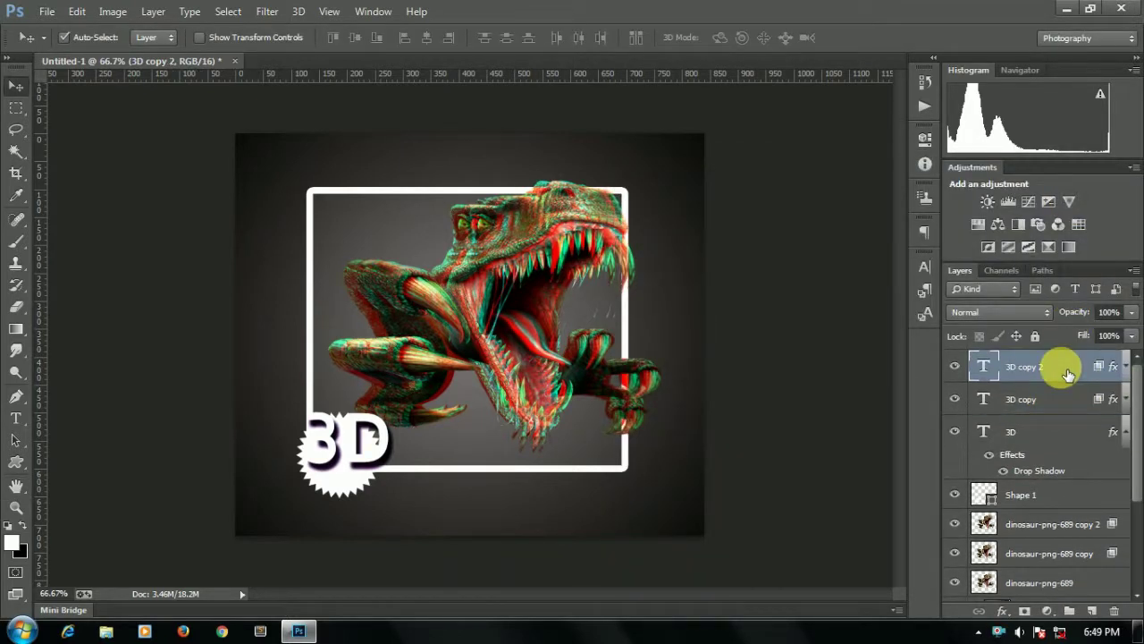
{"action": "key", "text": "Right"}
{"action": "key", "text": "Right"}
{"action": "key", "text": "Right"}
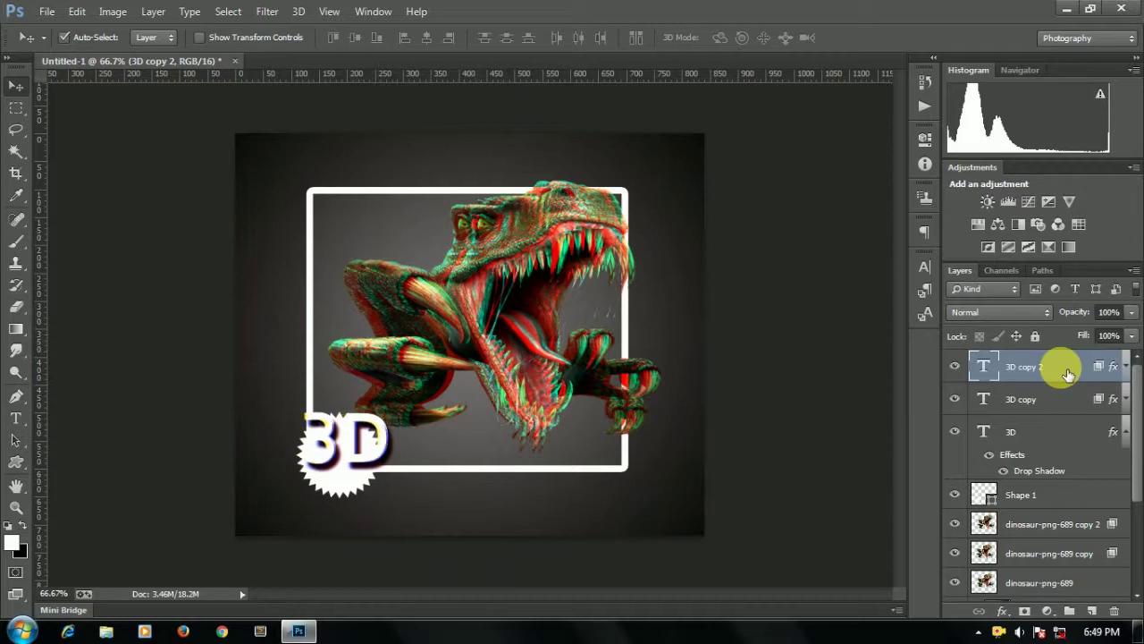
{"action": "left_click", "coordinate": [1035, 406]}
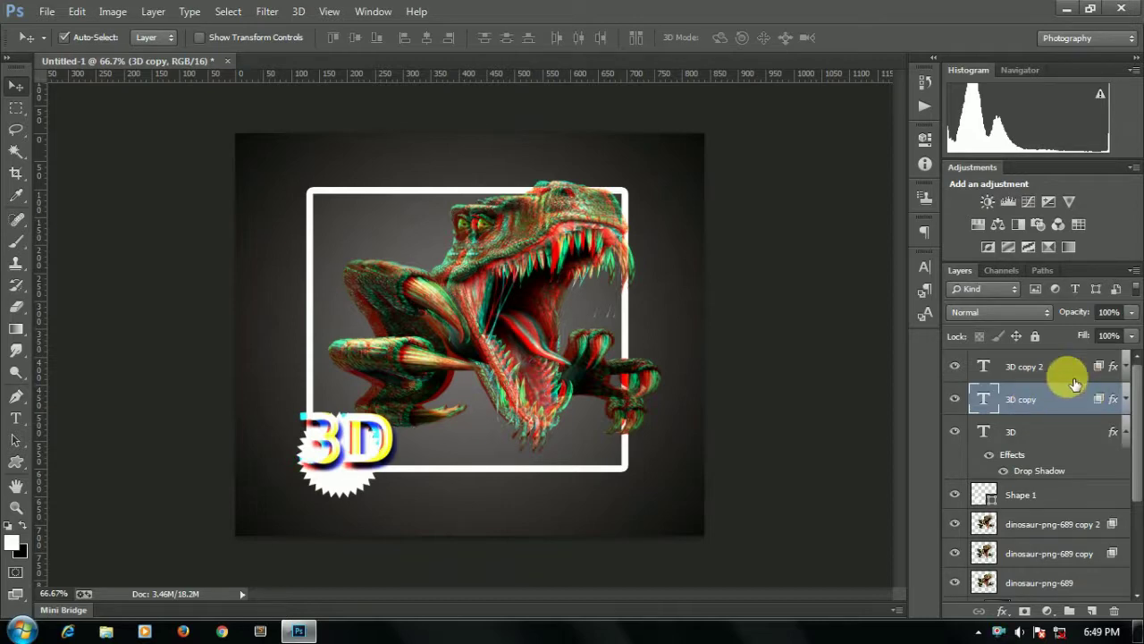
{"action": "right_click", "coordinate": [1117, 371]}
{"action": "left_click", "coordinate": [741, 120]}
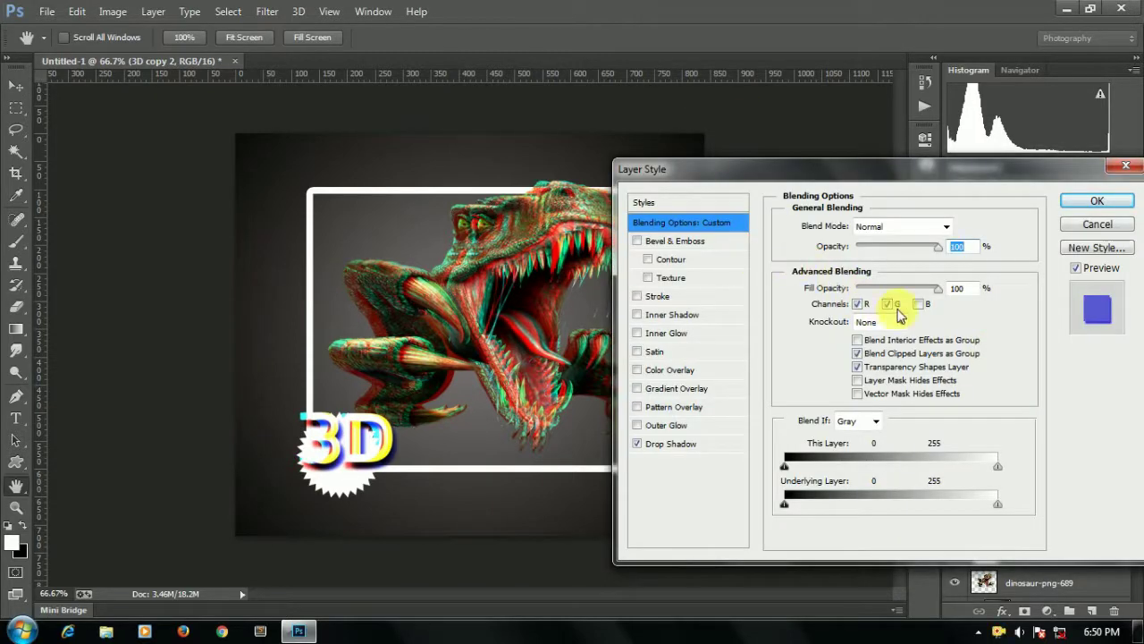
{"action": "left_click", "coordinate": [918, 304]}
{"action": "left_click", "coordinate": [857, 304]}
{"action": "left_click", "coordinate": [1072, 203]}
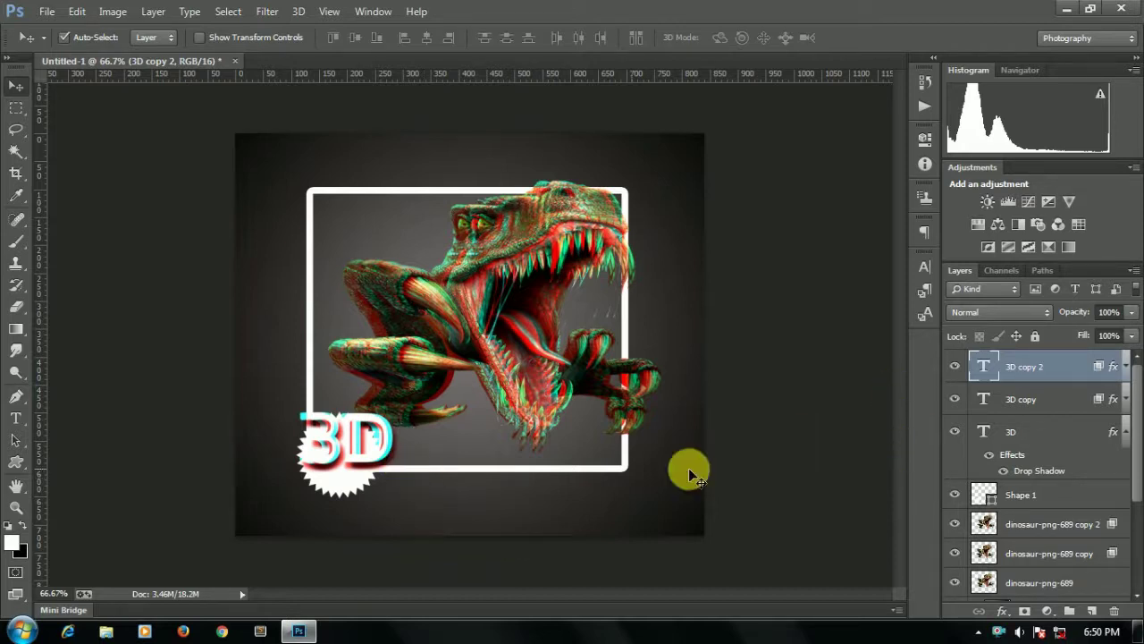
Move all three 3D text layers together slightly left and down over the badge
{"action": "left_click", "coordinate": [1042, 441], "text": "shift"}
{"action": "key", "text": "ctrl+t"}
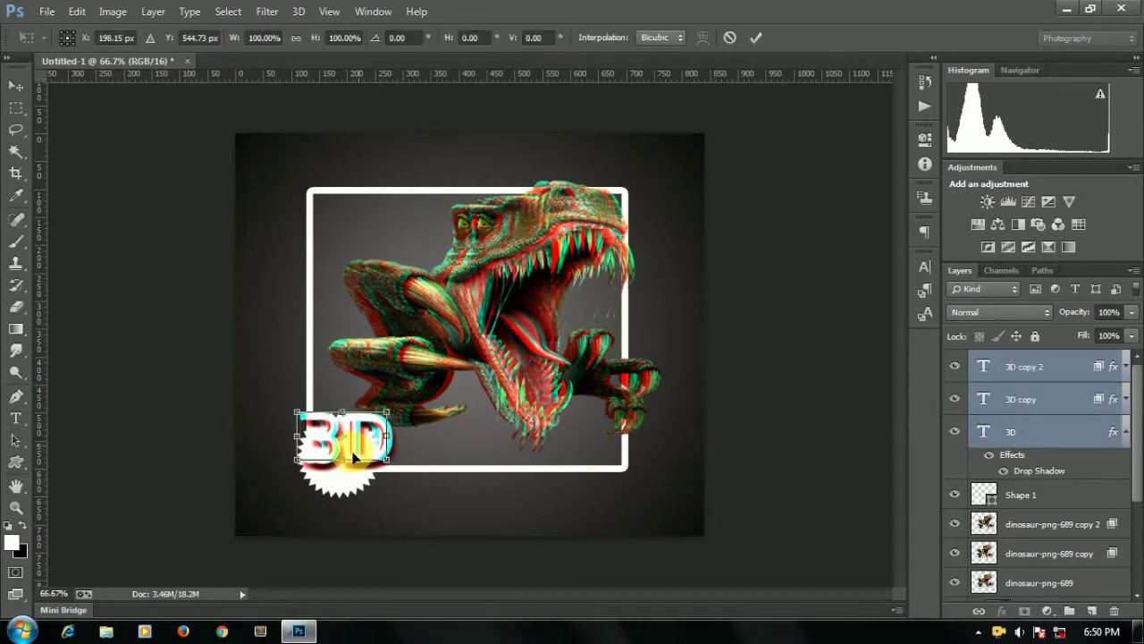
{"action": "left_click_drag", "start_coordinate": [353, 454], "coordinate": [351, 460]}
{"action": "key", "text": "Return"}
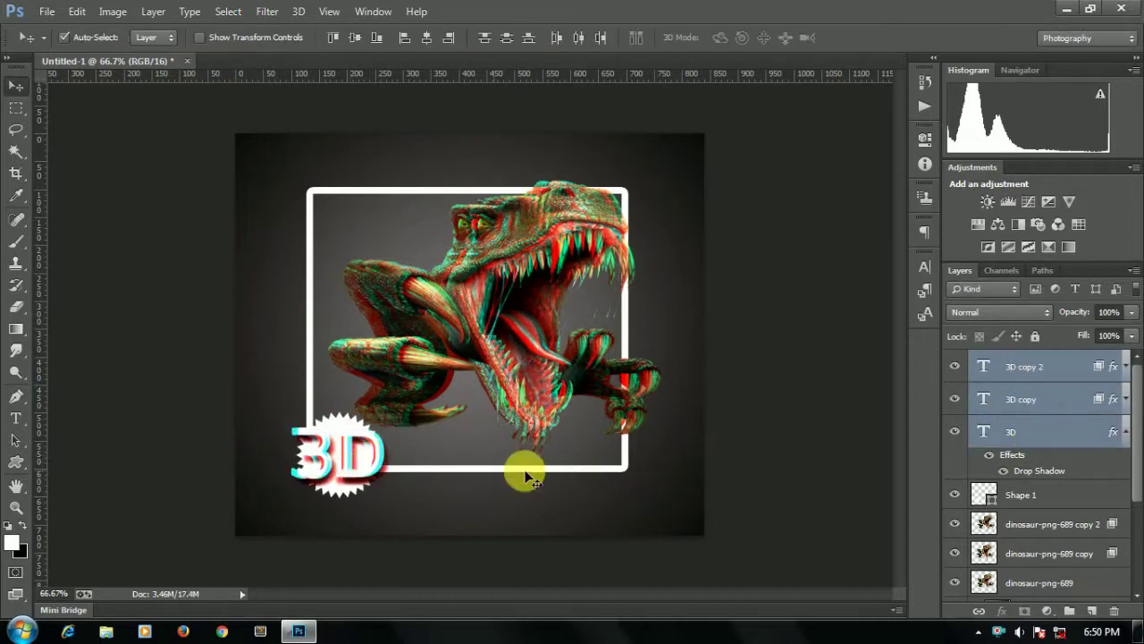
Give the base 3D text a black 4 px Stroke at 72% opacity
{"action": "left_click", "coordinate": [988, 435]}
{"action": "left_click", "coordinate": [1002, 610]}
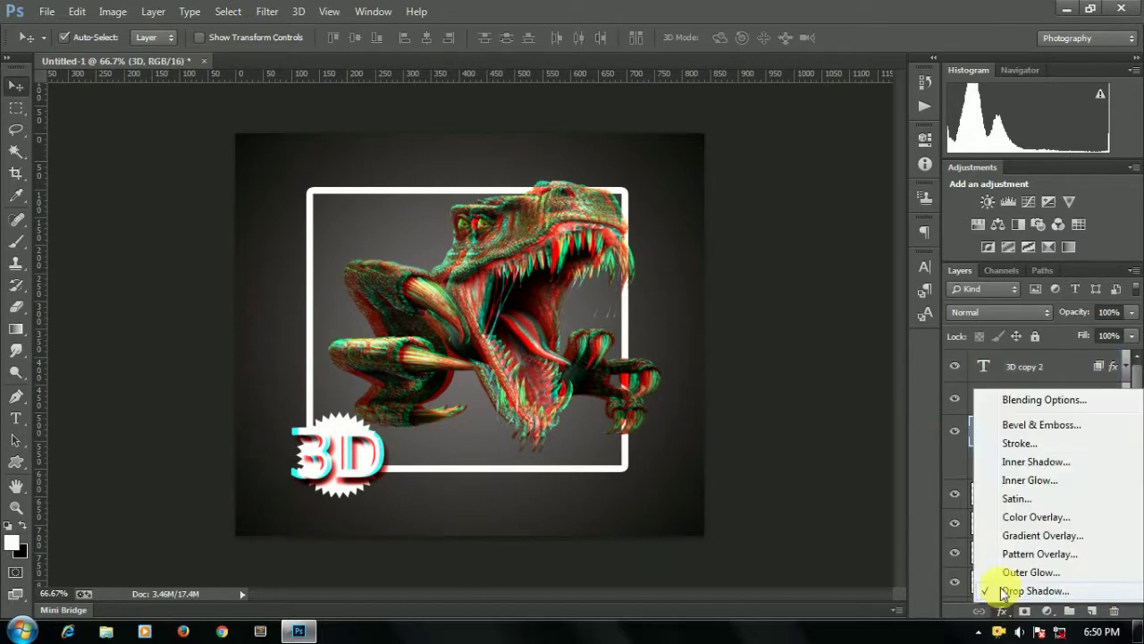
{"action": "left_click", "coordinate": [983, 441]}
{"action": "left_click", "coordinate": [821, 340]}
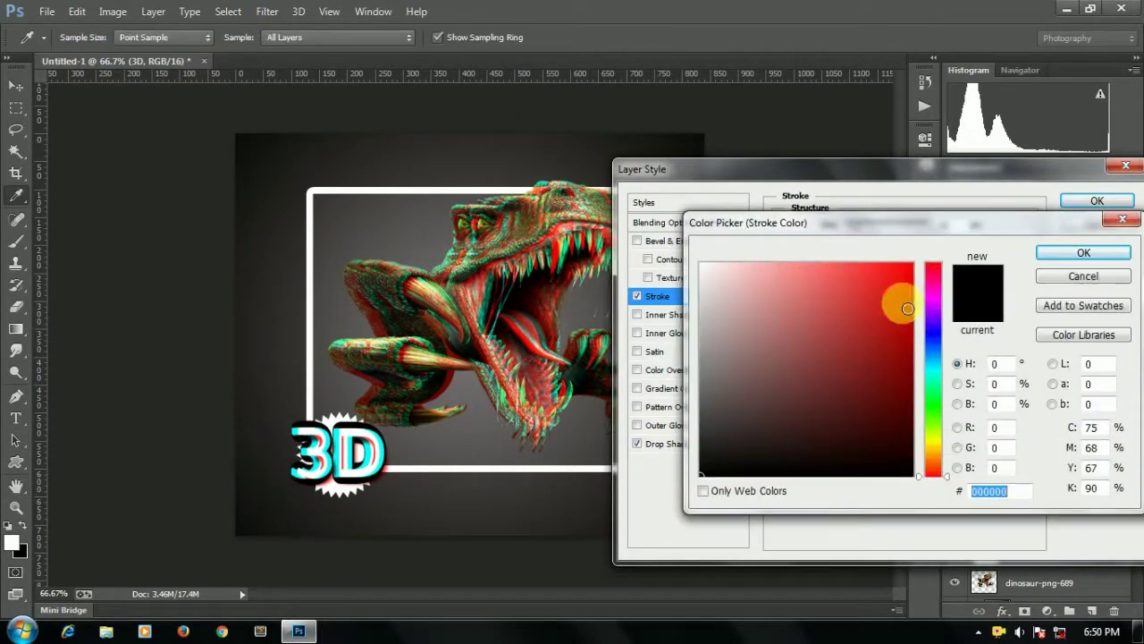
{"action": "left_click", "coordinate": [1059, 255]}
{"action": "left_click_drag", "start_coordinate": [852, 224], "coordinate": [796, 229]}
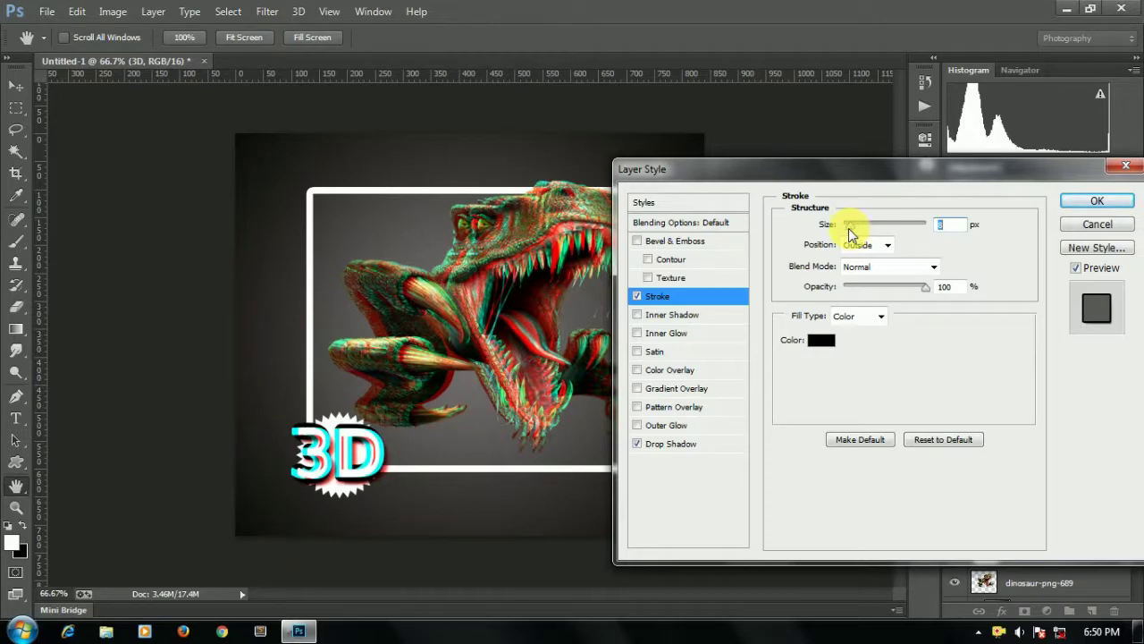
{"action": "left_click_drag", "start_coordinate": [924, 287], "coordinate": [912, 290]}
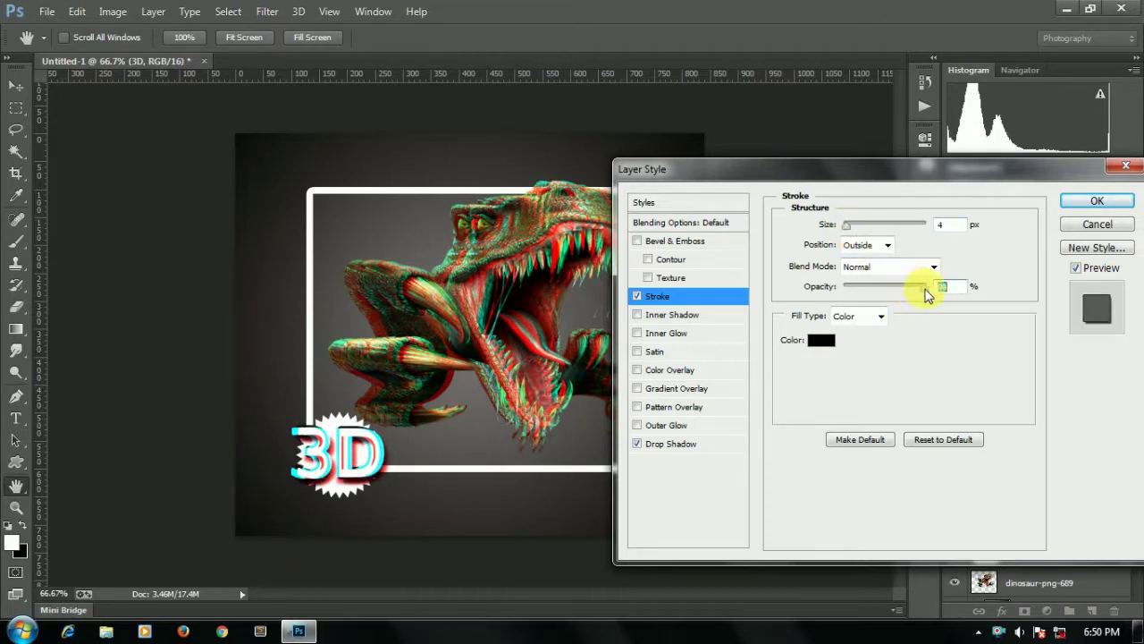
{"action": "left_click", "coordinate": [1086, 202]}
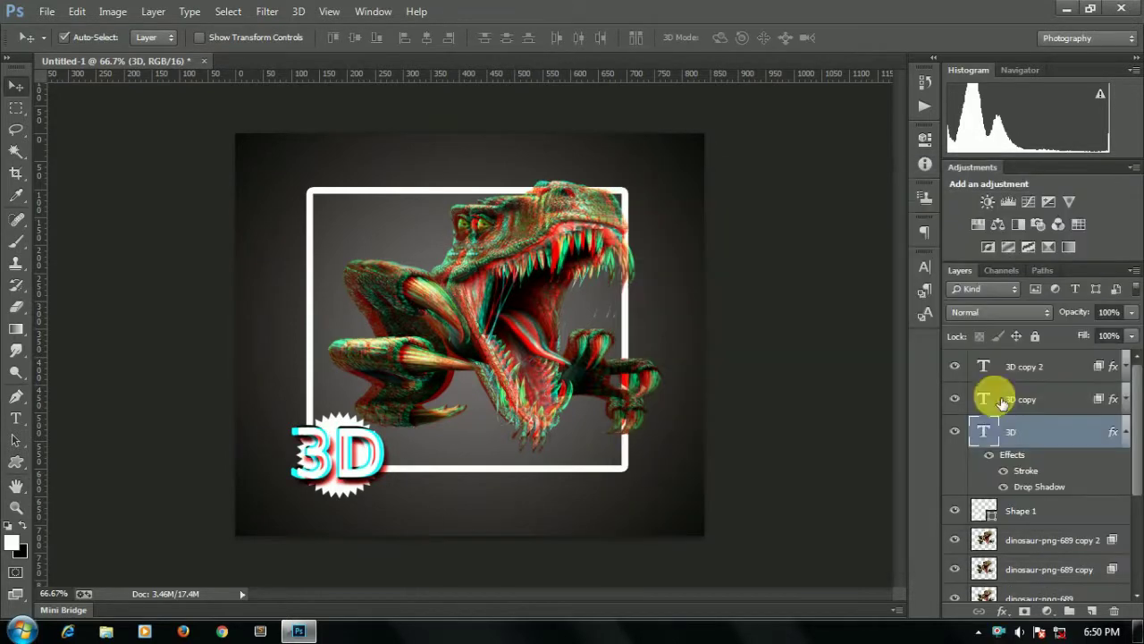
Add a drop shadow to the Shape 1 starburst with 5 px distance, 11% spread, and 75% opacity
{"action": "left_click", "coordinate": [335, 478]}
{"action": "left_click", "coordinate": [1002, 611]}
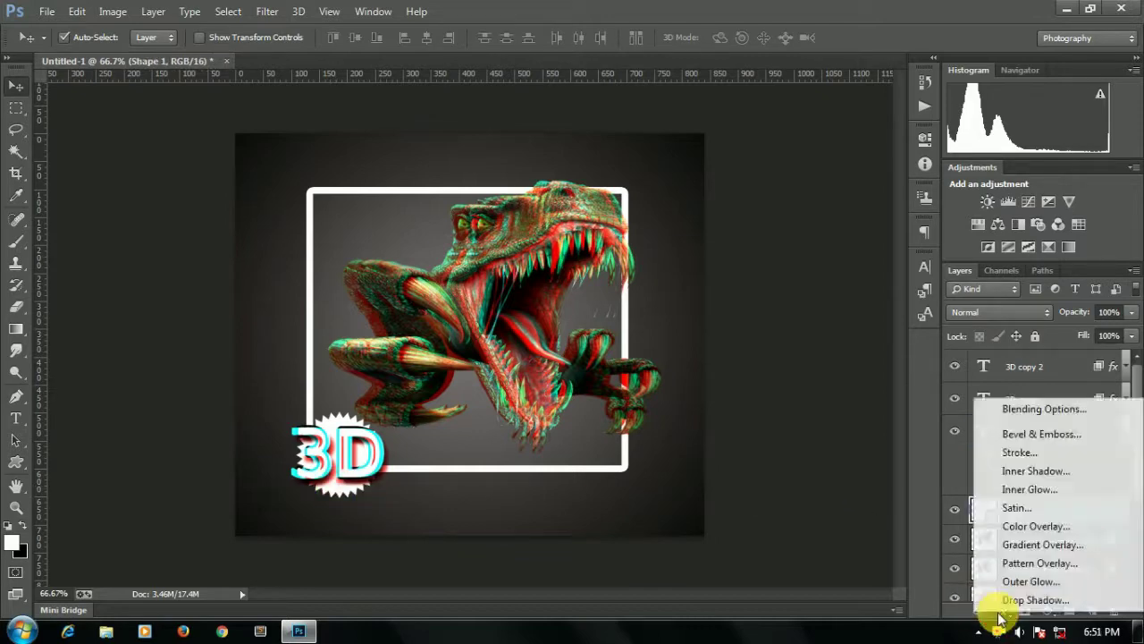
{"action": "left_click", "coordinate": [859, 493]}
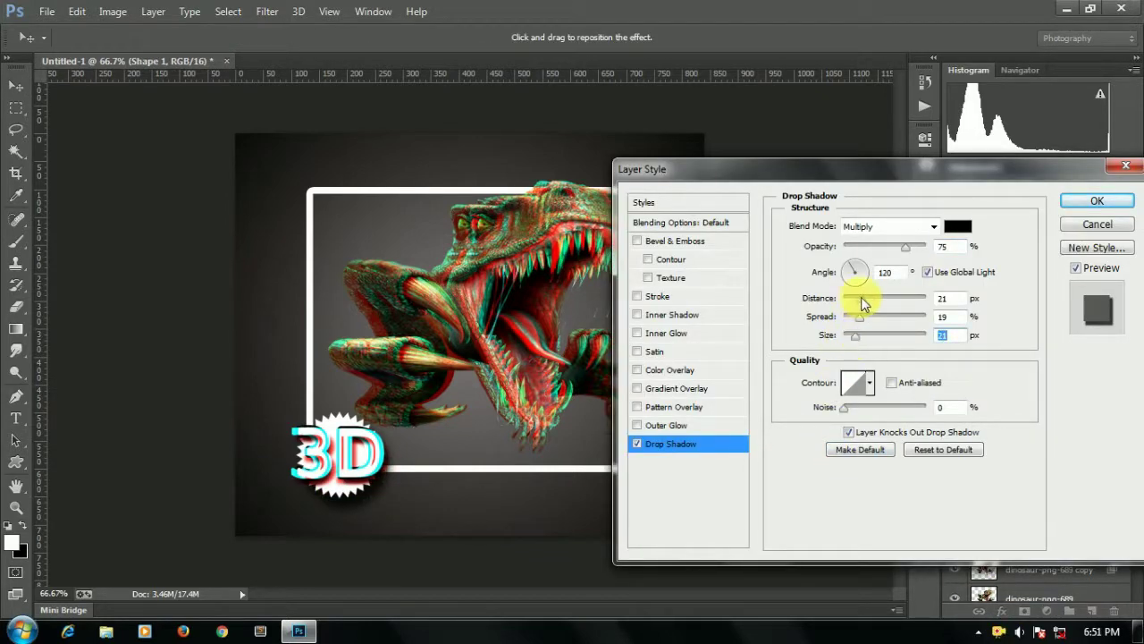
{"action": "mouse_move", "coordinate": [863, 304]}
{"action": "left_mouse_down"}
{"action": "mouse_move", "coordinate": [850, 305]}
{"action": "mouse_move", "coordinate": [854, 320]}
{"action": "left_mouse_up"}
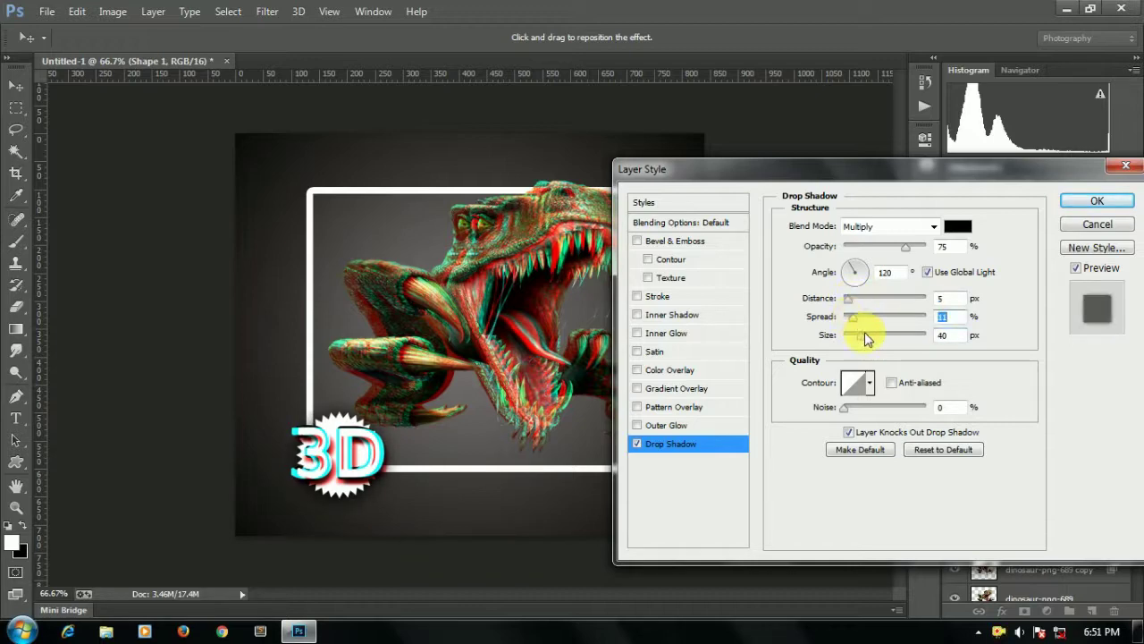
{"action": "left_click", "coordinate": [1072, 202]}
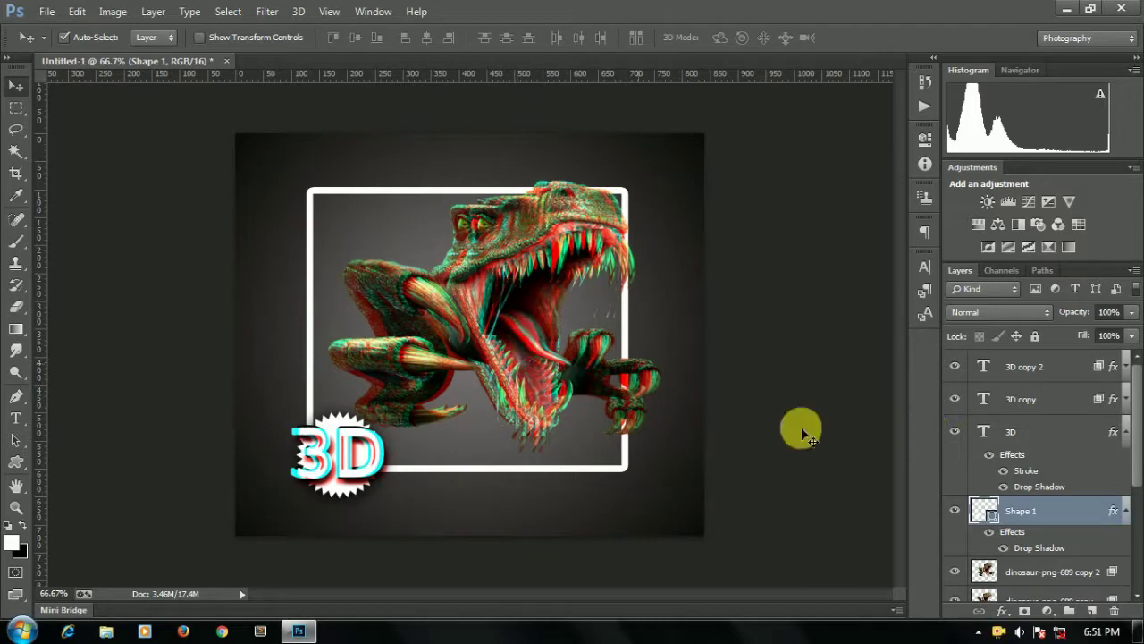
Give the dinosaur-png-689 layer a drop shadow with distance 31, spread 12, size 25
{"action": "scroll", "coordinate": [1091, 465], "scroll_direction": "down", "scroll_amount": 3}
{"action": "left_click", "coordinate": [1059, 483]}
{"action": "left_click", "coordinate": [1001, 611]}
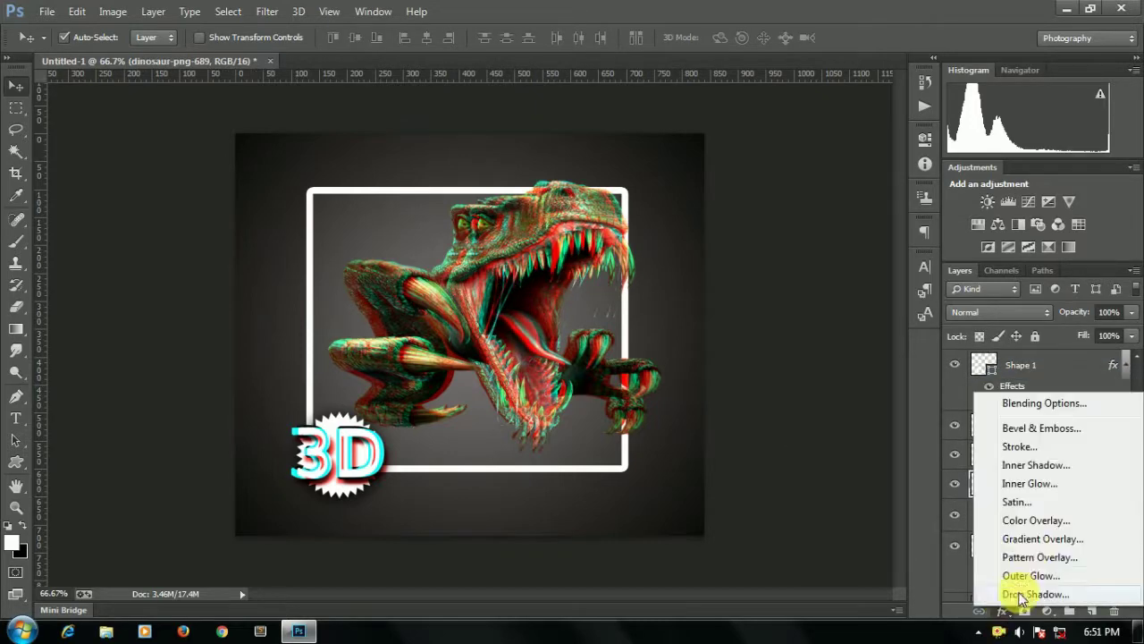
{"action": "left_click", "coordinate": [1033, 593]}
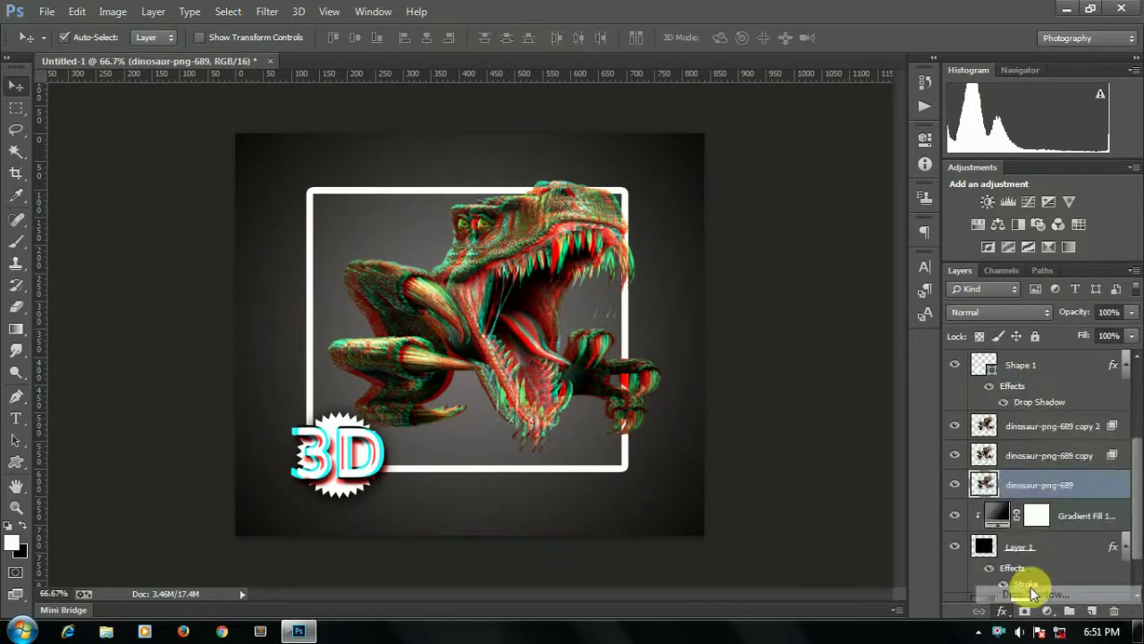
{"action": "left_click_drag", "start_coordinate": [864, 164], "coordinate": [946, 181]}
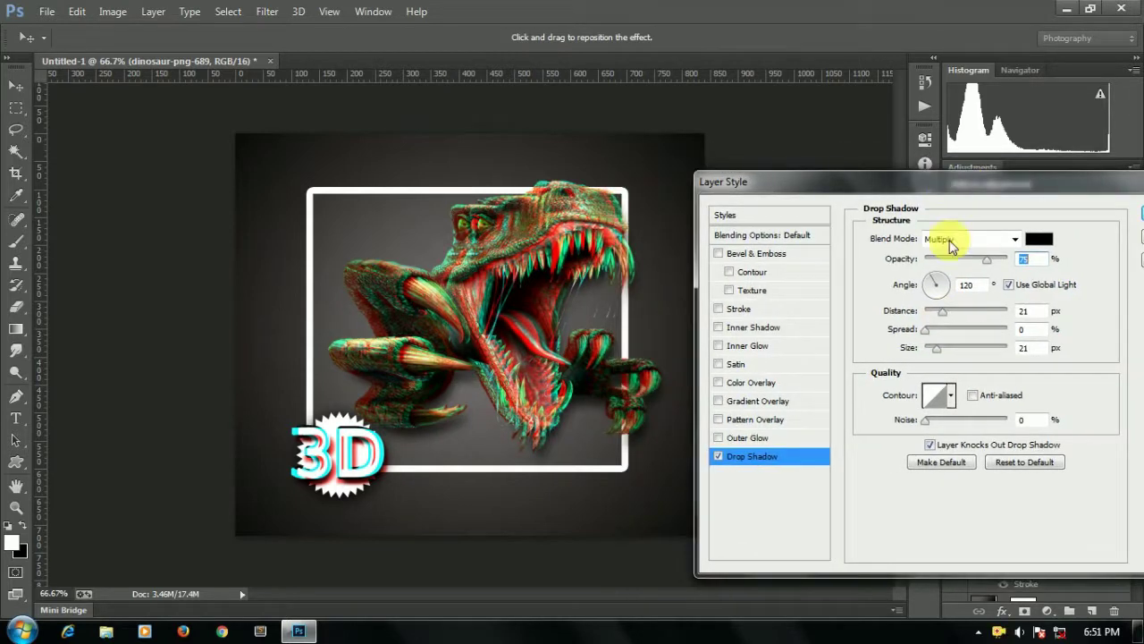
{"action": "left_click_drag", "start_coordinate": [947, 314], "coordinate": [938, 353]}
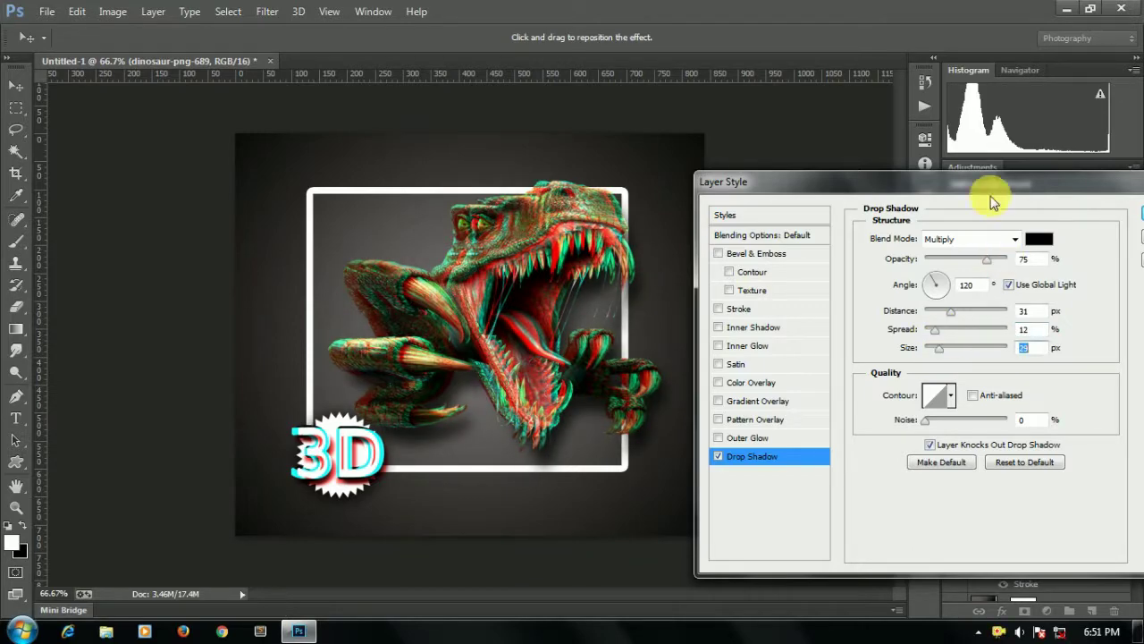
{"action": "left_click_drag", "start_coordinate": [991, 201], "coordinate": [895, 206]}
{"action": "left_click", "coordinate": [1072, 219]}
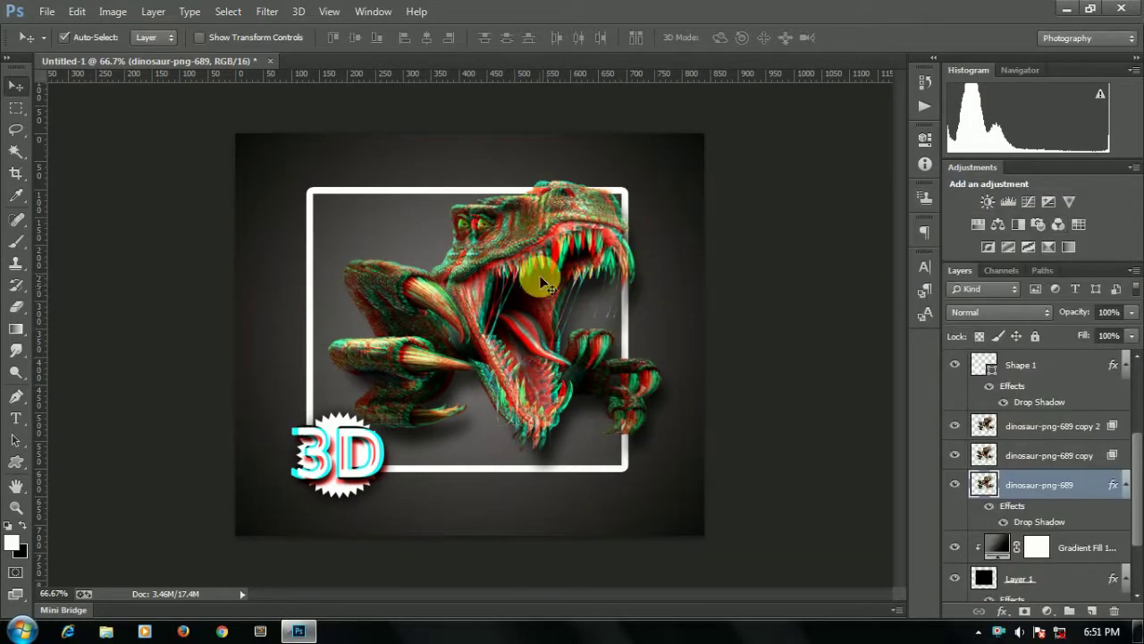
{"action": "left_click", "coordinate": [523, 231]}
Give Layer 1 a drop shadow at 100% opacity, distance 31, spread 10, size 21
{"action": "scroll", "coordinate": [1028, 500], "scroll_direction": "down", "scroll_amount": 1}
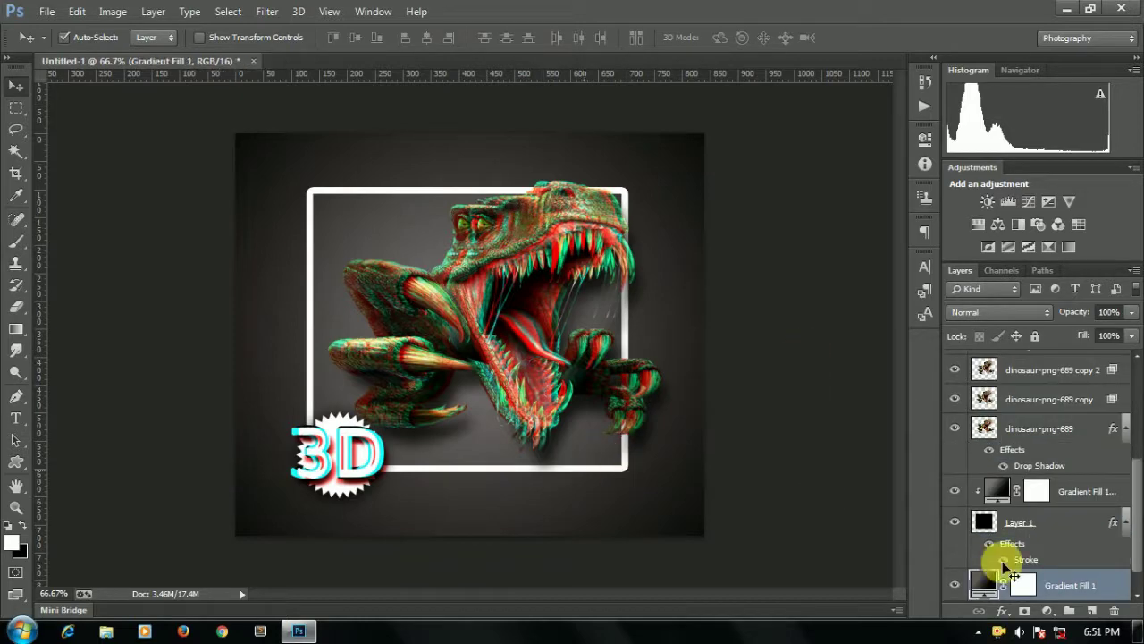
{"action": "left_click", "coordinate": [983, 521]}
{"action": "left_click", "coordinate": [1001, 611]}
{"action": "left_click", "coordinate": [1021, 597]}
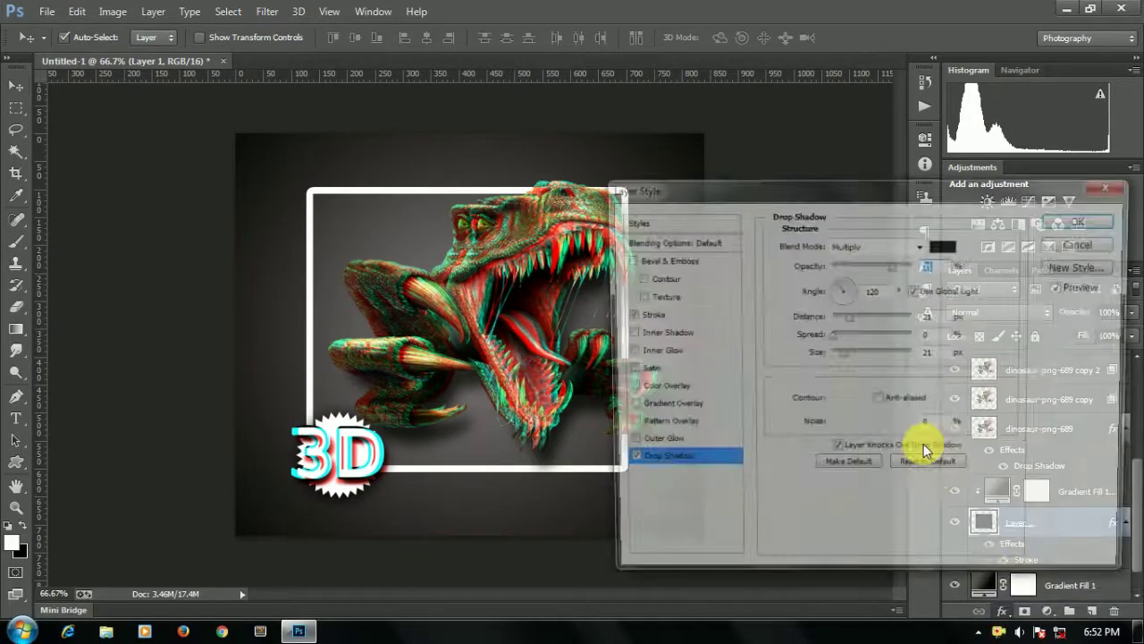
{"action": "mouse_move", "coordinate": [860, 194]}
{"action": "left_mouse_down"}
{"action": "mouse_move", "coordinate": [1022, 199]}
{"action": "mouse_move", "coordinate": [992, 205]}
{"action": "left_mouse_up"}
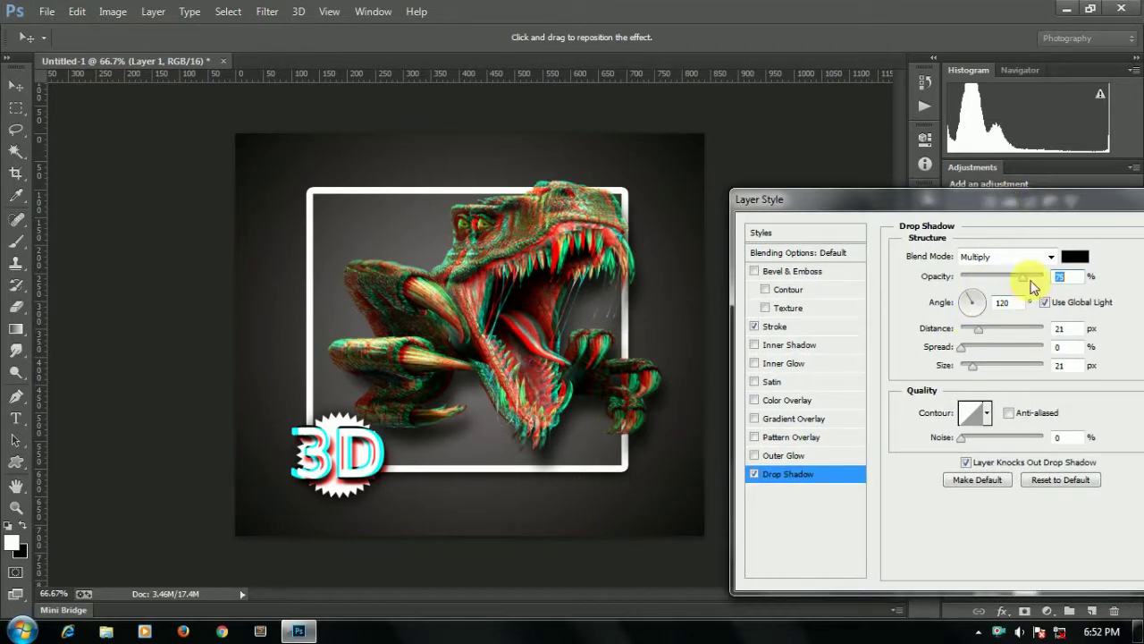
{"action": "left_click", "coordinate": [963, 349]}
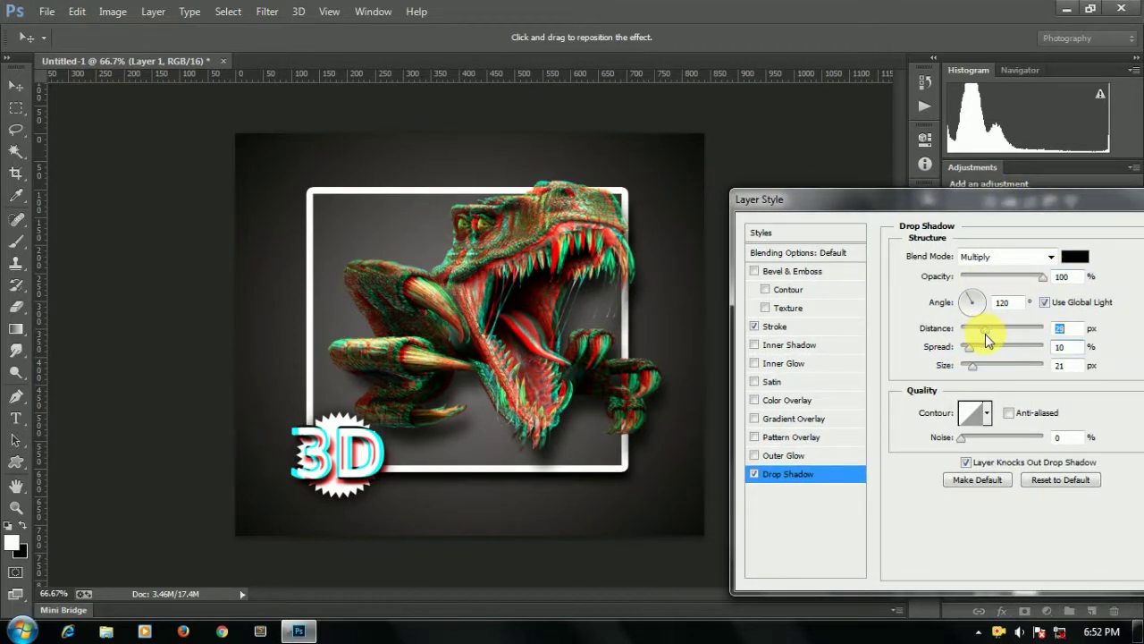
{"action": "mouse_move", "coordinate": [985, 334]}
{"action": "left_mouse_down"}
{"action": "mouse_move", "coordinate": [1006, 346]}
{"action": "mouse_move", "coordinate": [967, 376]}
{"action": "mouse_move", "coordinate": [984, 371]}
{"action": "left_mouse_up"}
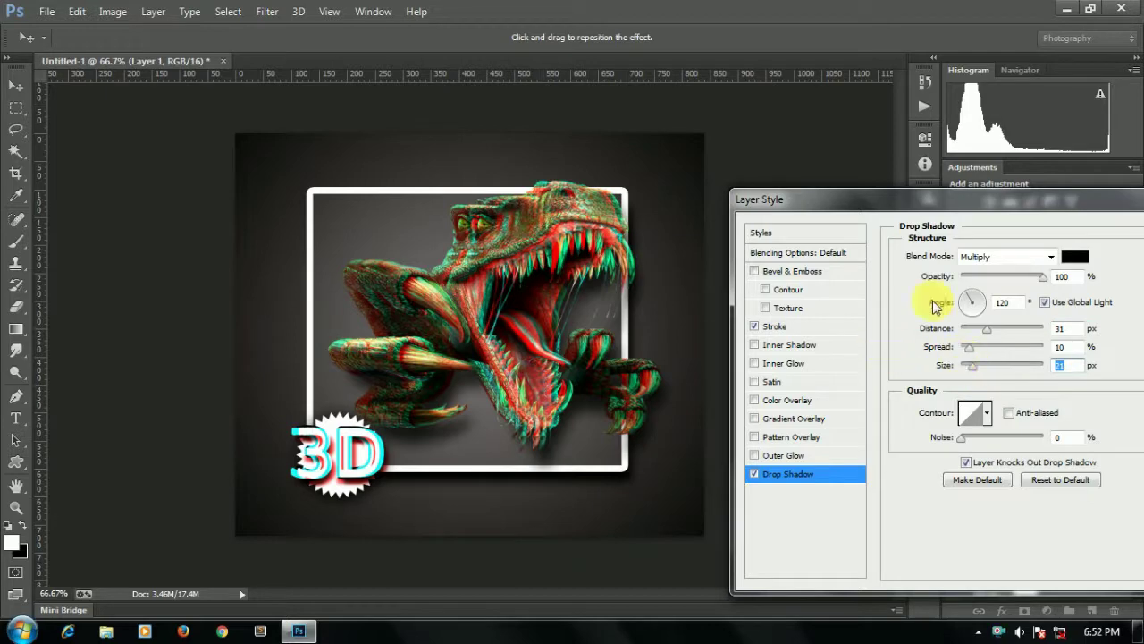
{"action": "left_click_drag", "start_coordinate": [997, 206], "coordinate": [881, 207]}
{"action": "left_click", "coordinate": [1096, 232]}
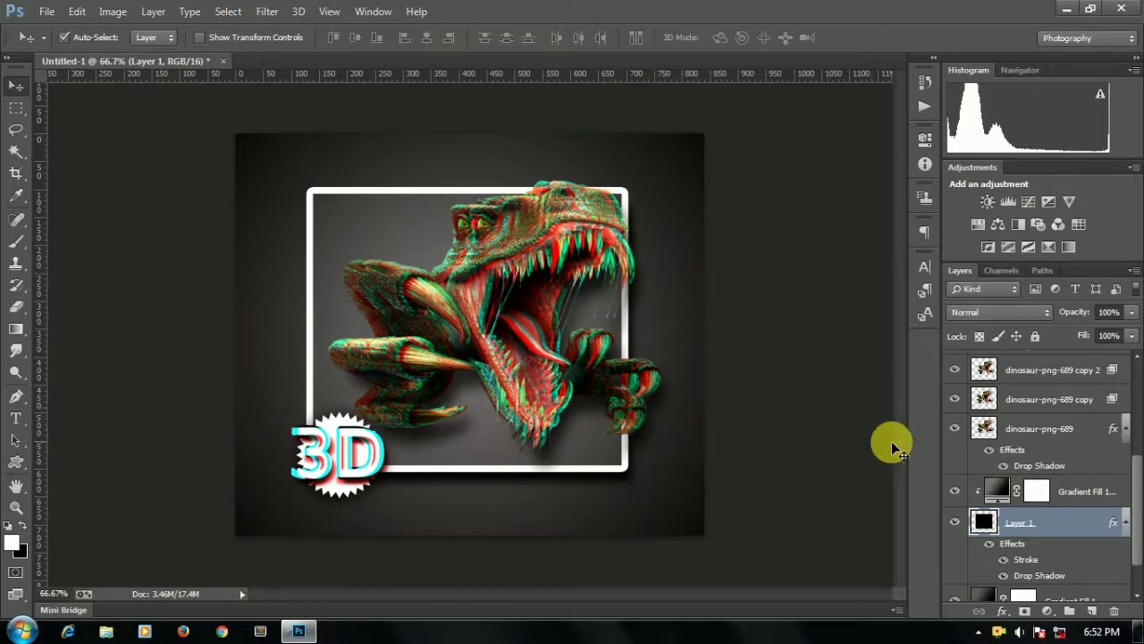
Warp the white frame layer by pulling all four corners outward into a flared perspective shape
{"action": "left_click", "coordinate": [308, 184]}
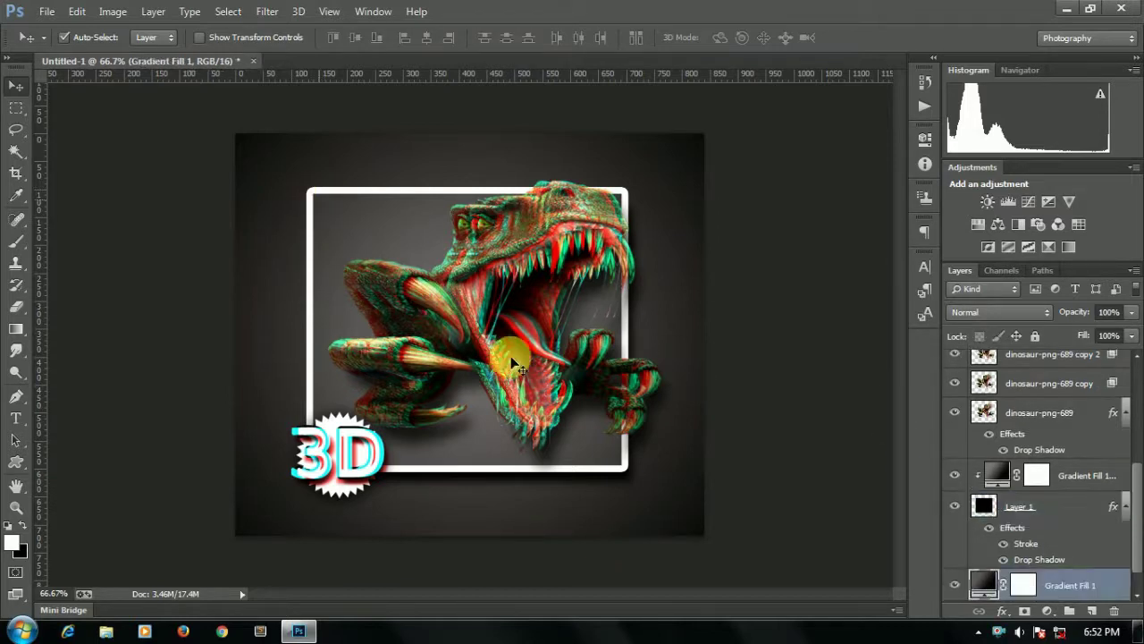
{"action": "left_click", "coordinate": [983, 505]}
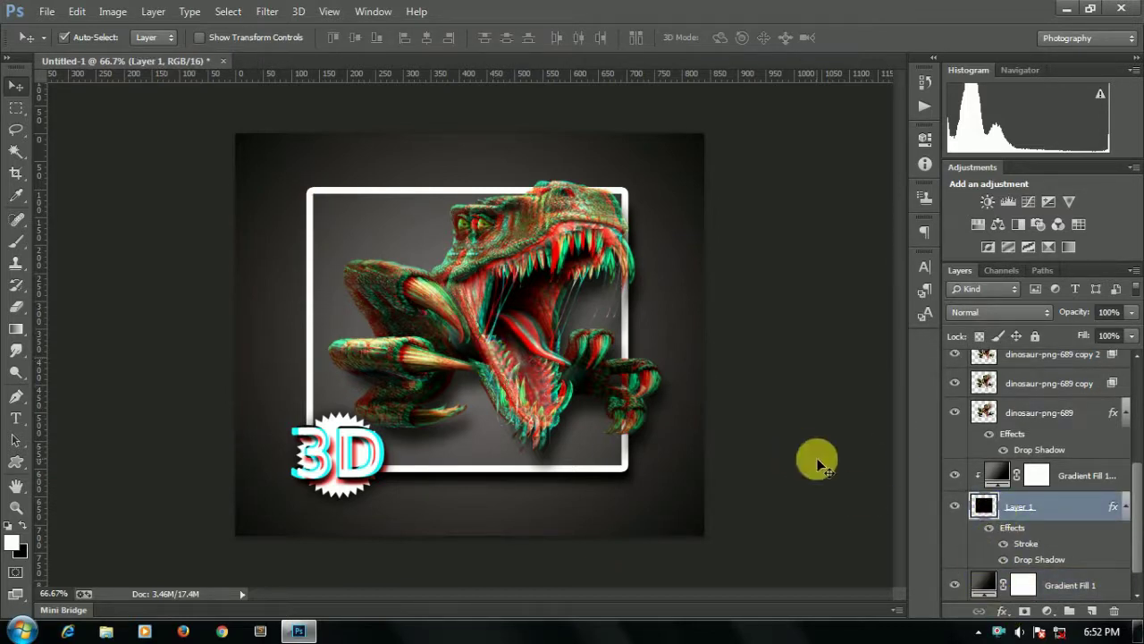
{"action": "key", "text": "ctrl+t"}
{"action": "right_click", "coordinate": [536, 420]}
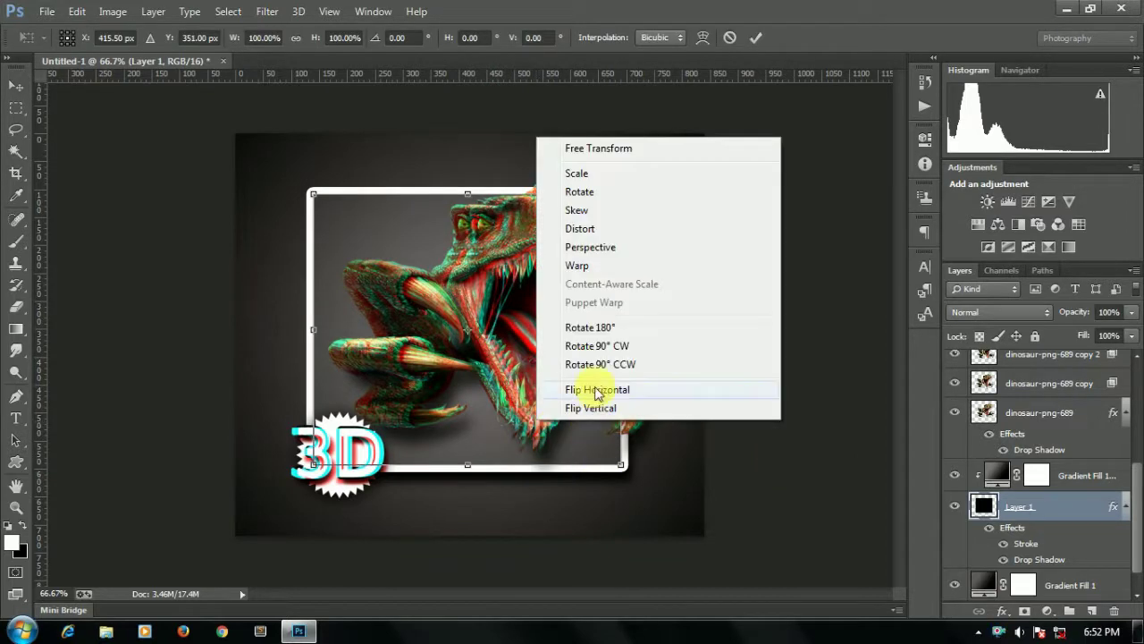
{"action": "left_click", "coordinate": [577, 265]}
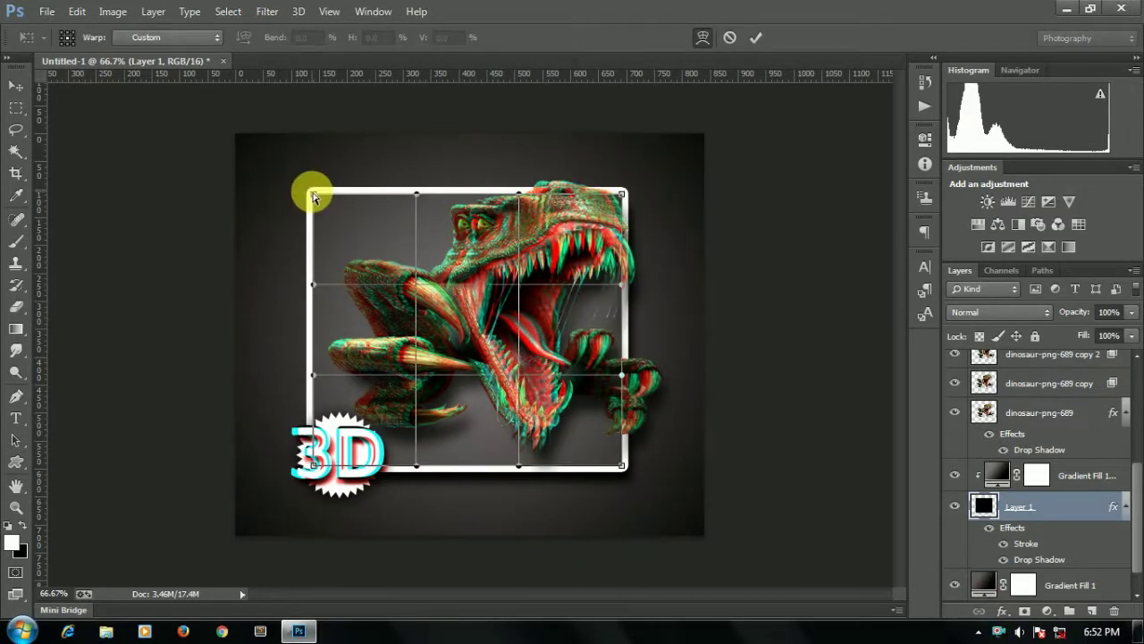
{"action": "mouse_move", "coordinate": [309, 193]}
{"action": "left_mouse_down"}
{"action": "mouse_move", "coordinate": [340, 221]}
{"action": "mouse_move", "coordinate": [297, 195]}
{"action": "left_mouse_up"}
{"action": "left_click_drag", "start_coordinate": [623, 195], "coordinate": [648, 168]}
{"action": "left_click_drag", "start_coordinate": [629, 473], "coordinate": [633, 475]}
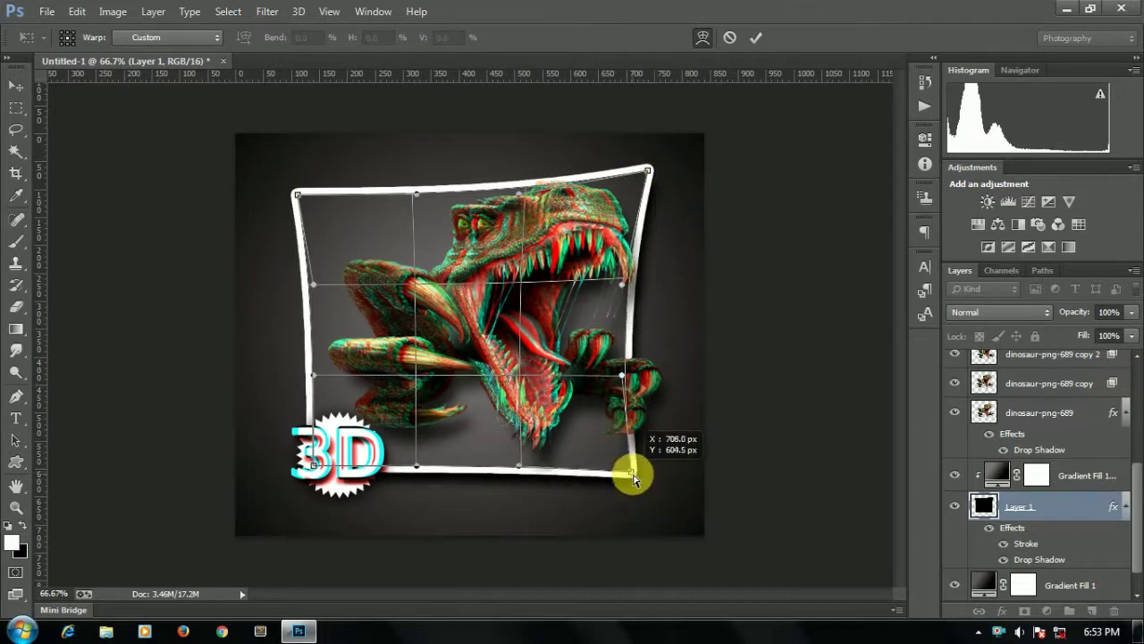
{"action": "mouse_move", "coordinate": [306, 467]}
{"action": "left_mouse_down"}
{"action": "mouse_move", "coordinate": [302, 488]}
{"action": "mouse_move", "coordinate": [280, 475]}
{"action": "mouse_move", "coordinate": [265, 486]}
{"action": "left_mouse_up"}
{"action": "left_click", "coordinate": [755, 36]}
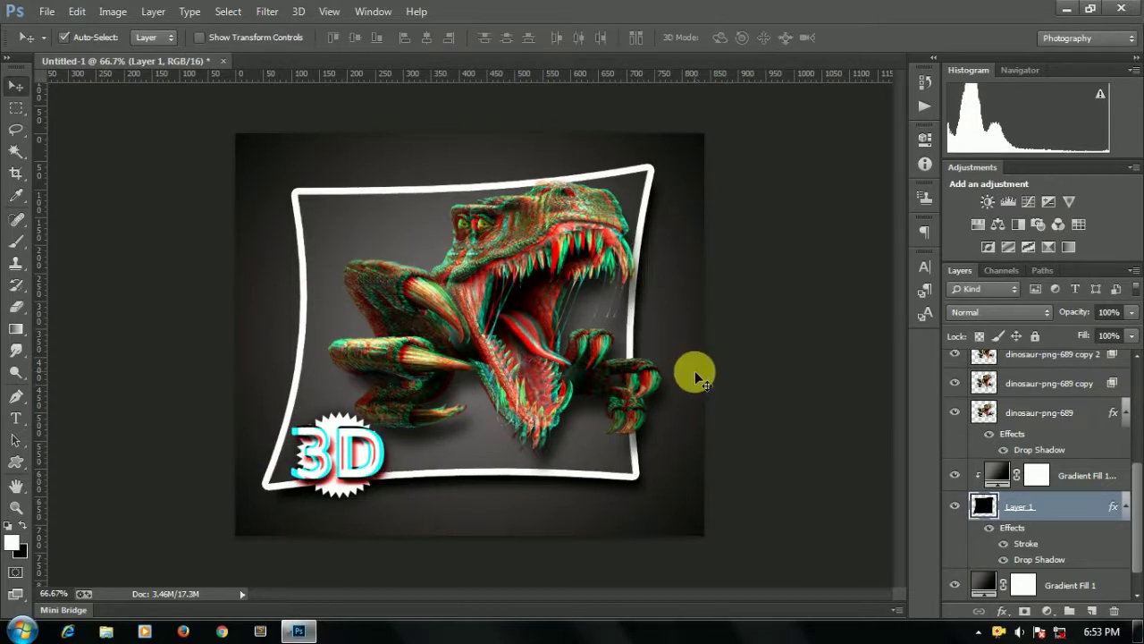